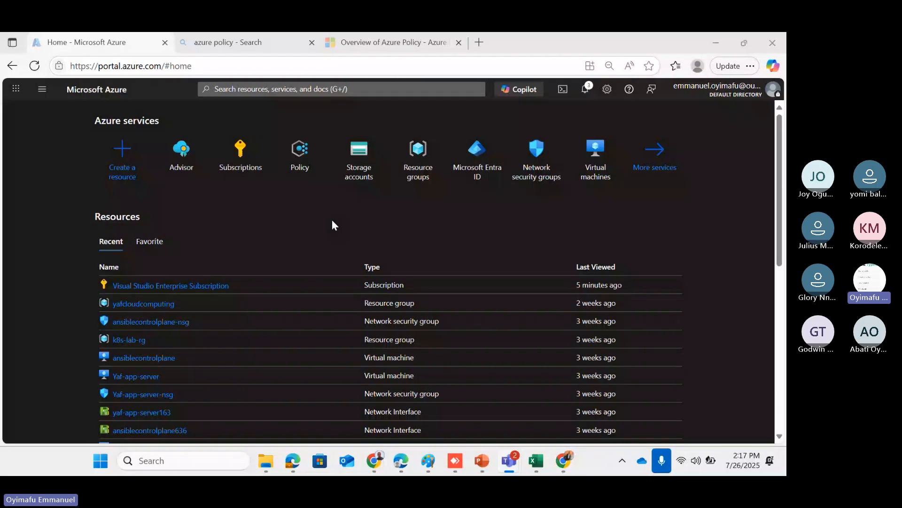
Switch to the 'Overview of Azure Policy' article and read through 'What is Azure Policy?'
left_click(371, 47)
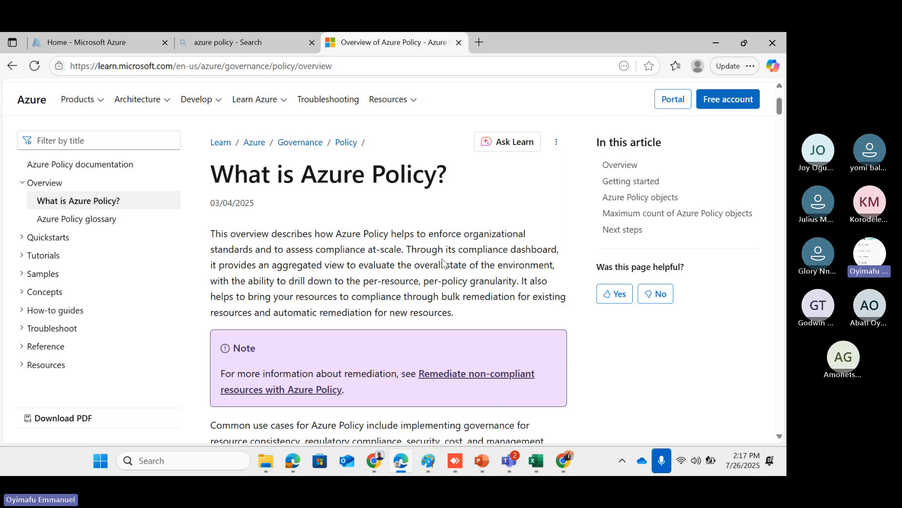
scroll(371, 291, "down", 3)
scroll(372, 296, "down", 1)
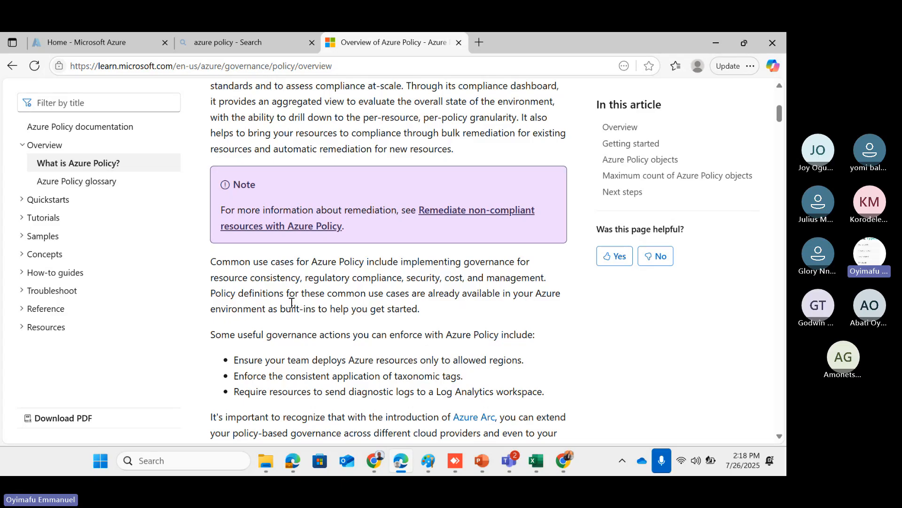
scroll(291, 302, "down", 6)
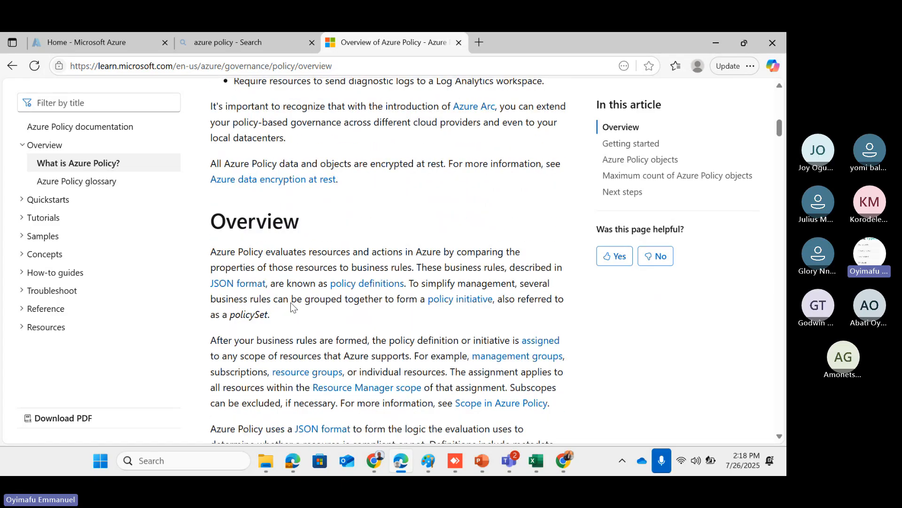
scroll(293, 306, "down", 9)
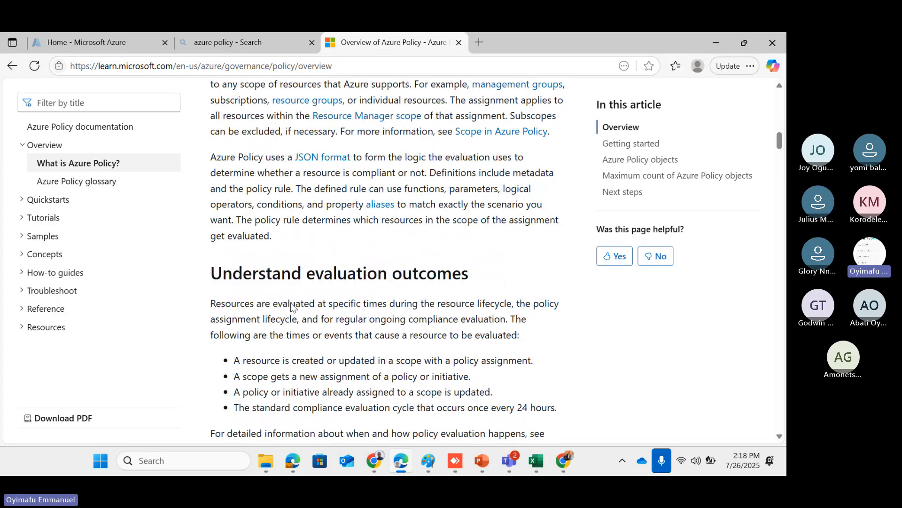
scroll(293, 306, "down", 7)
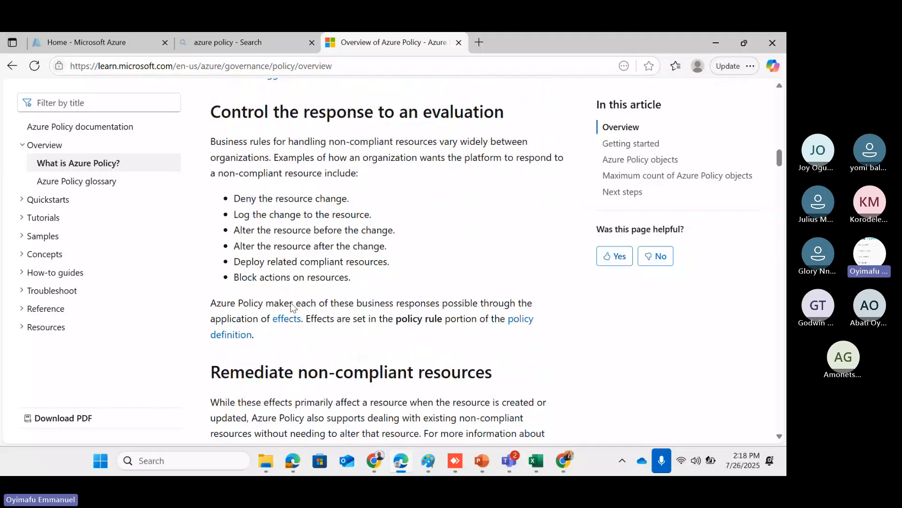
scroll(293, 306, "down", 12)
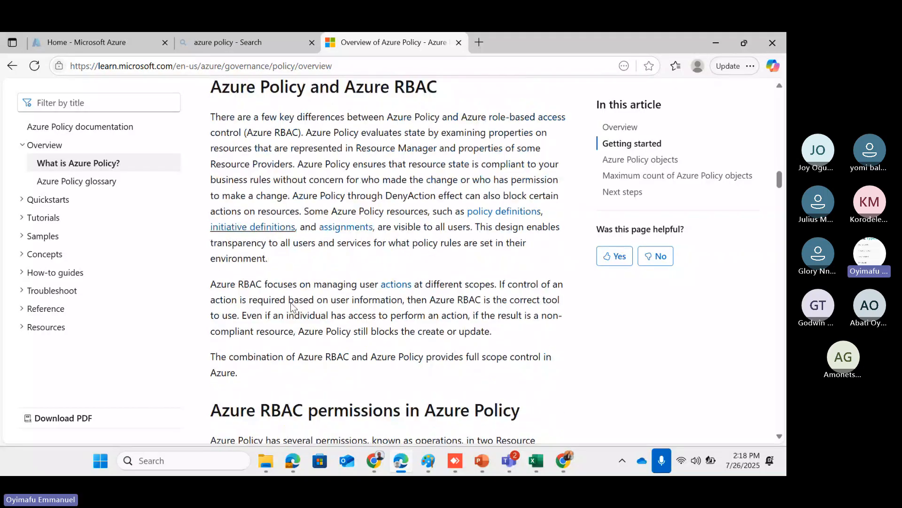
scroll(293, 306, "down", 6)
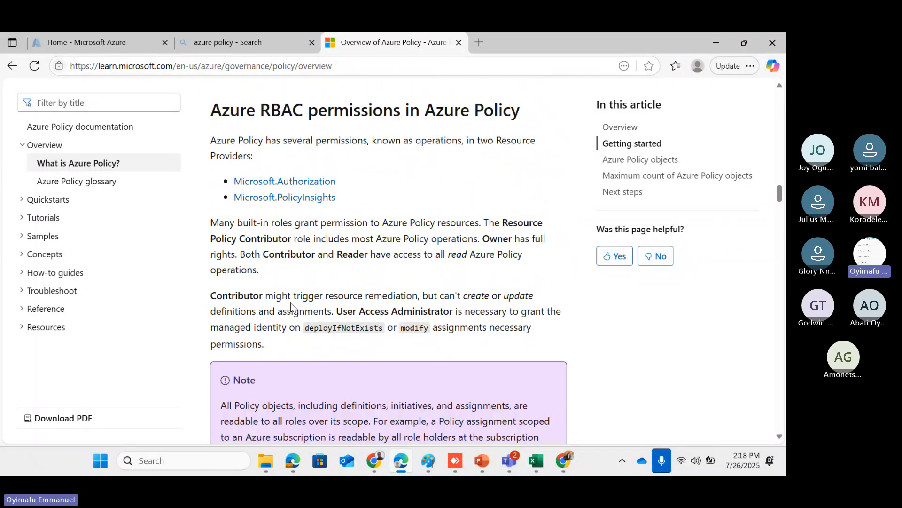
scroll(292, 306, "down", 4)
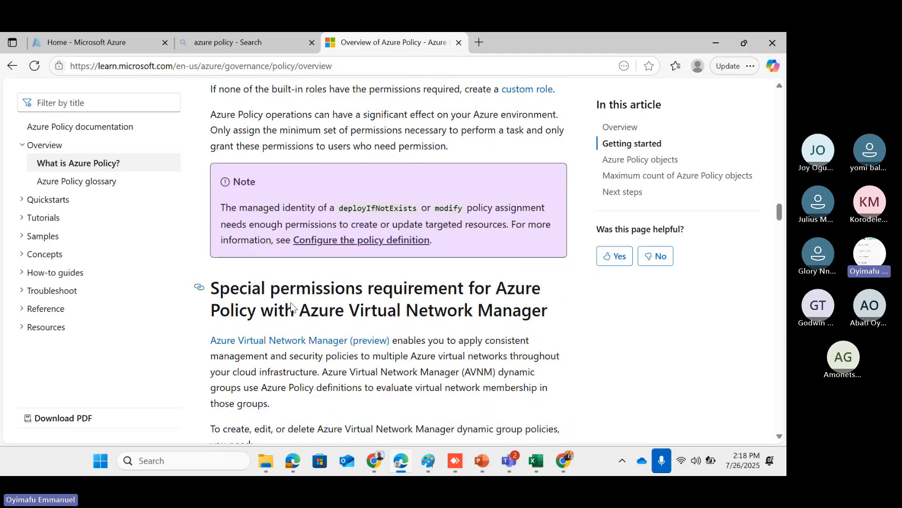
scroll(294, 308, "up", 20)
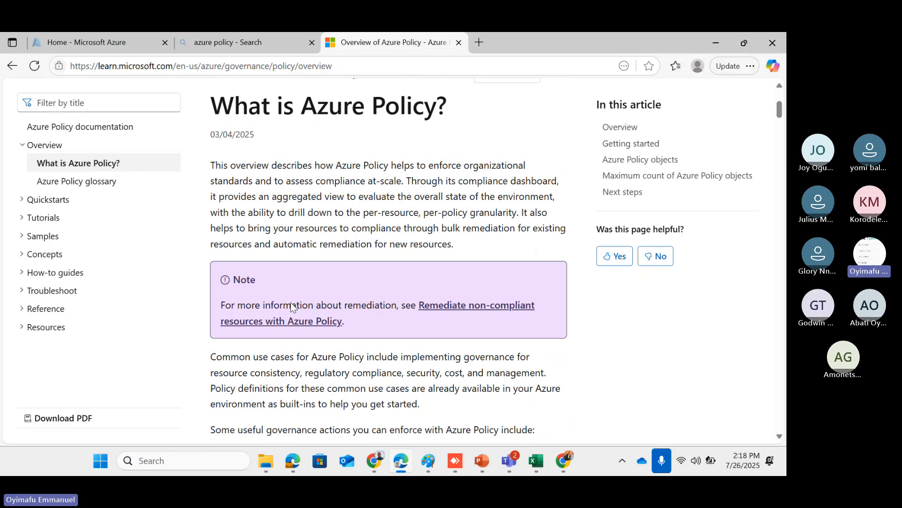
scroll(292, 306, "up", 3)
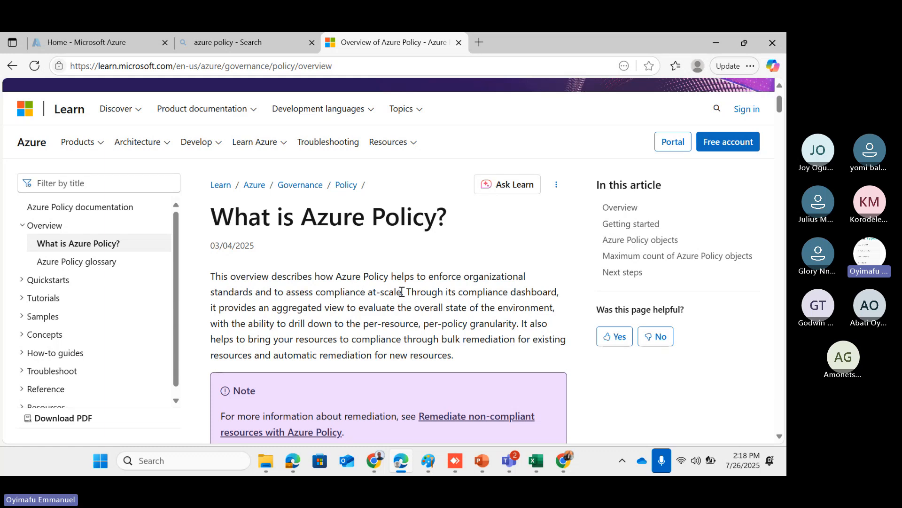
scroll(355, 333, "down", 2)
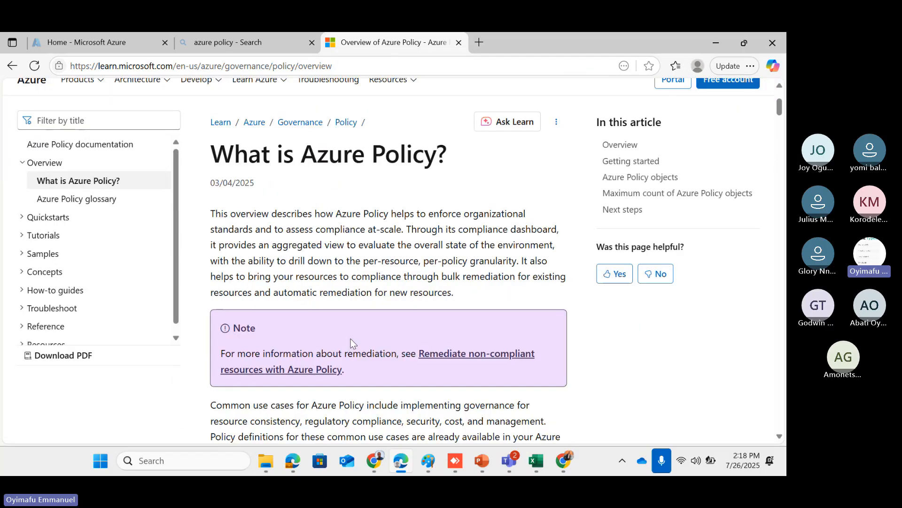
scroll(353, 343, "down", 1)
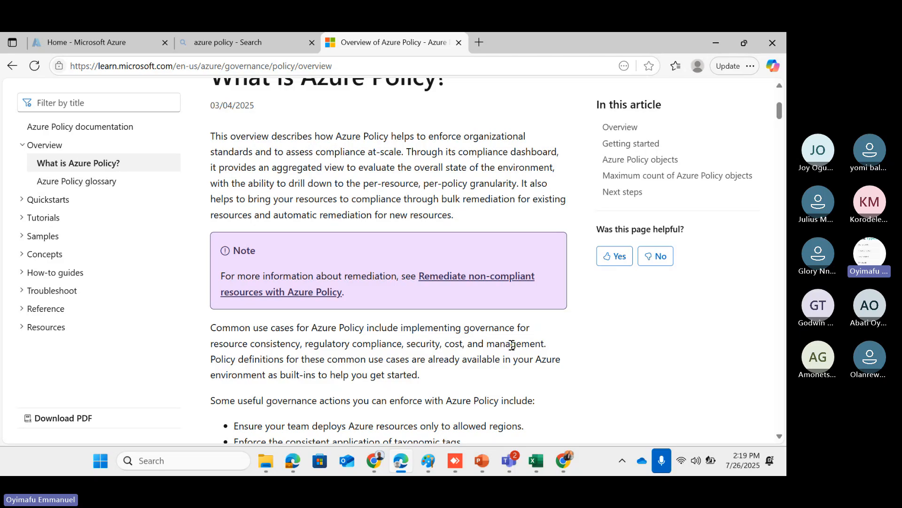
scroll(388, 388, "down", 3)
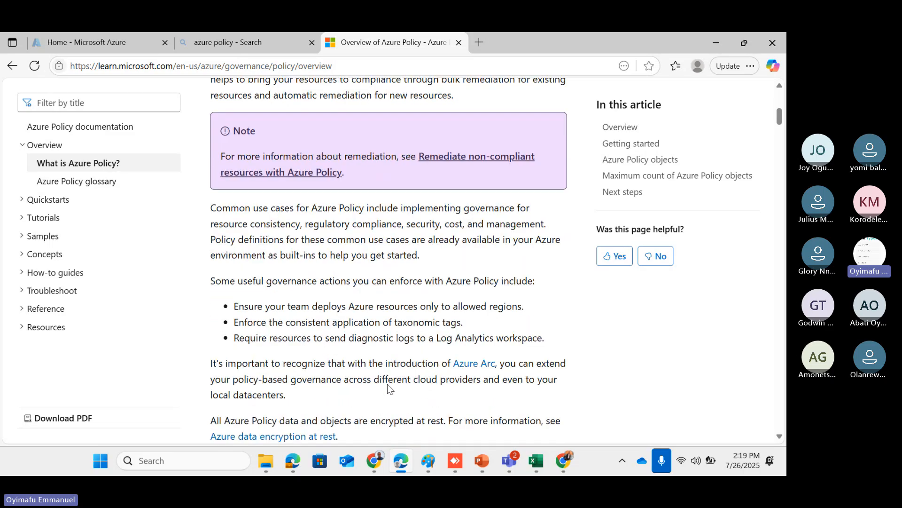
scroll(389, 388, "down", 2)
scroll(288, 376, "down", 4)
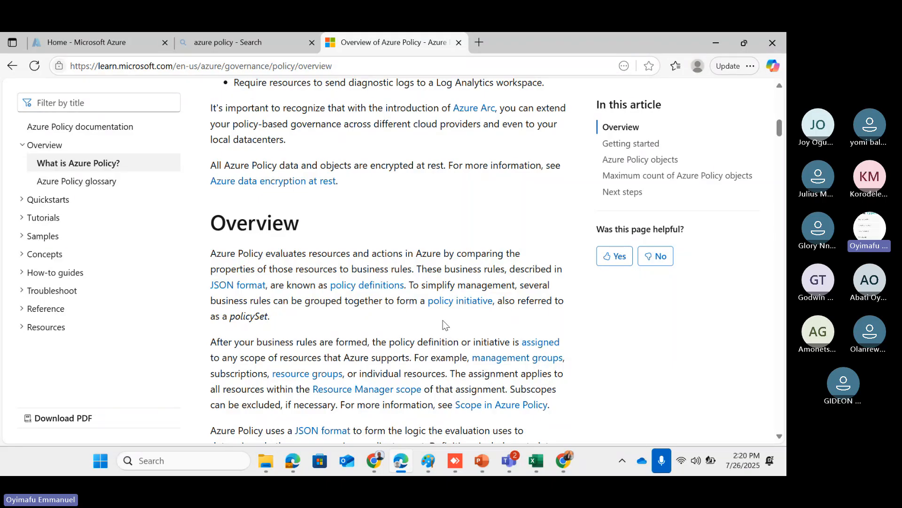
scroll(445, 324, "down", 5)
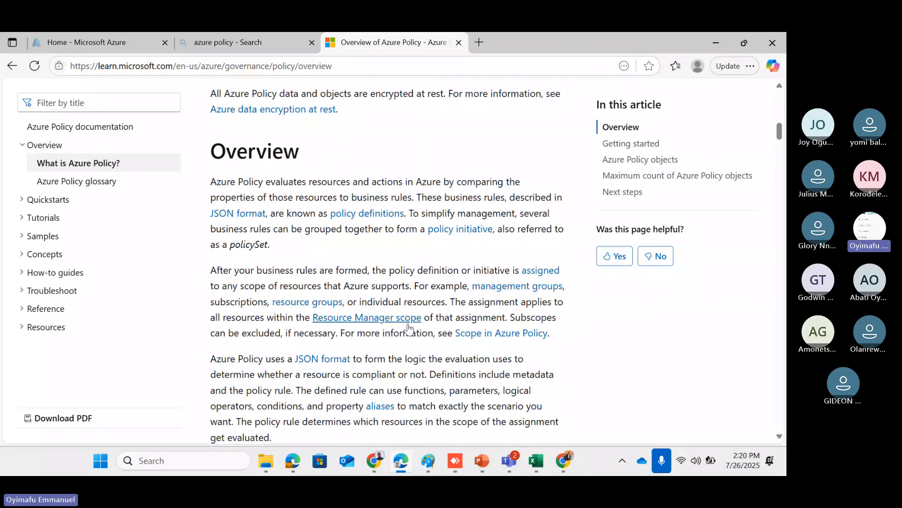
scroll(409, 328, "down", 3)
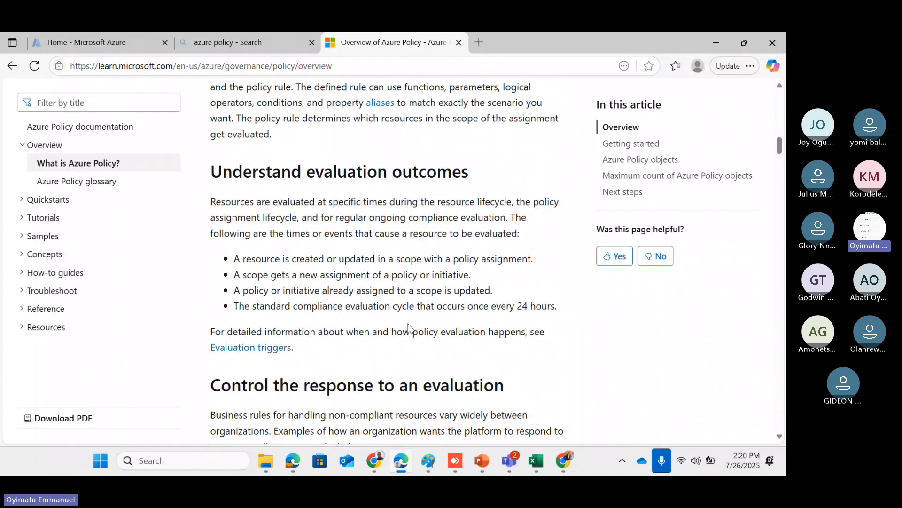
scroll(409, 328, "up", 4)
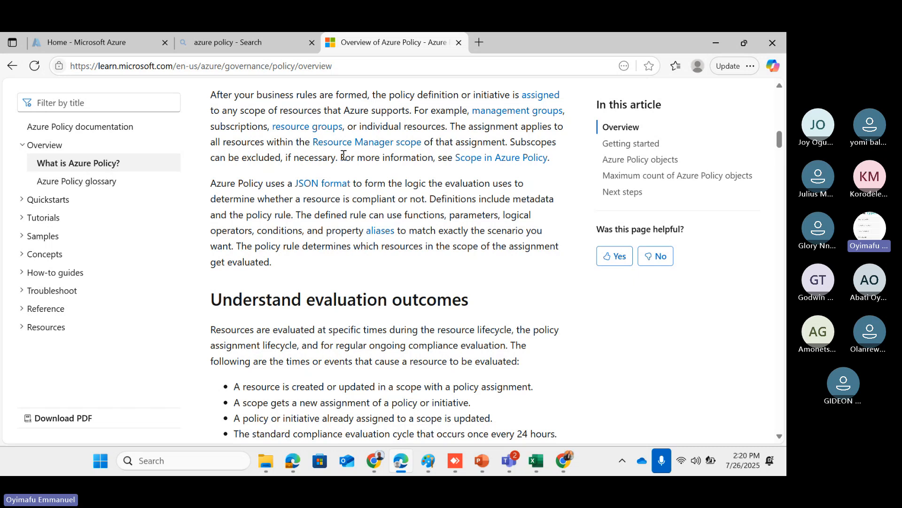
scroll(344, 155, "up", 10)
scroll(359, 269, "down", 1)
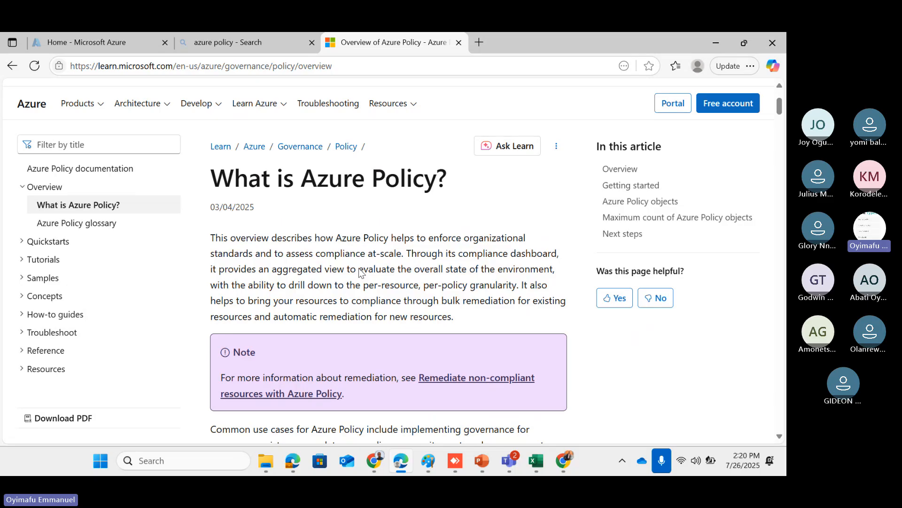
scroll(359, 272, "down", 1)
scroll(359, 271, "up", 3)
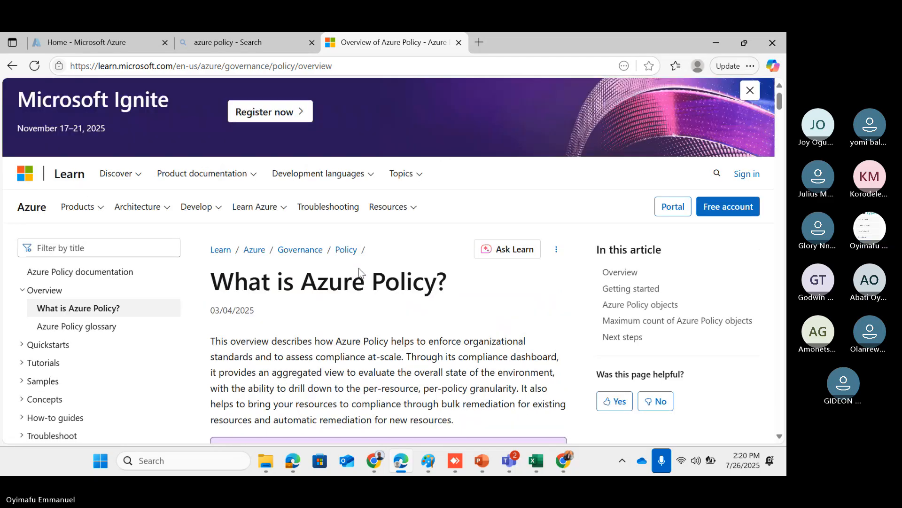
Return to the Azure portal home page and look over its services and recent resources
left_click(112, 43)
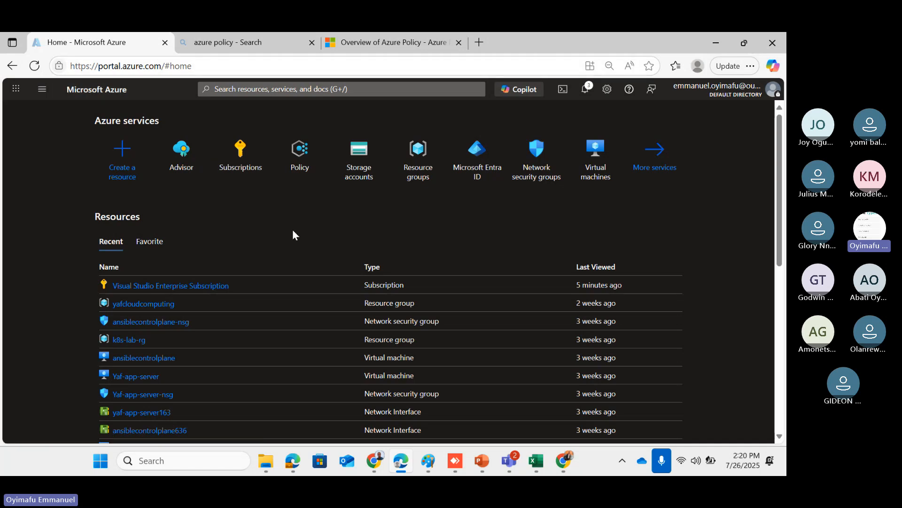
scroll(294, 234, "down", 1)
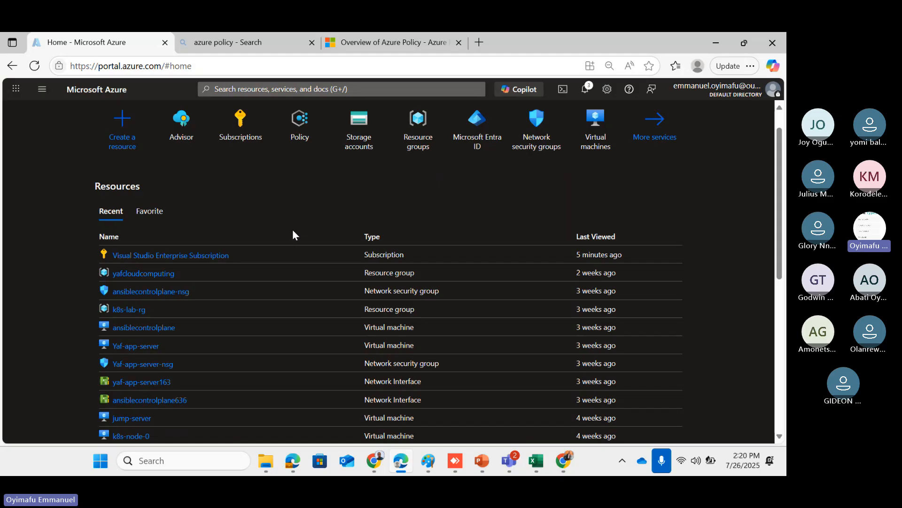
scroll(254, 237, "up", 1)
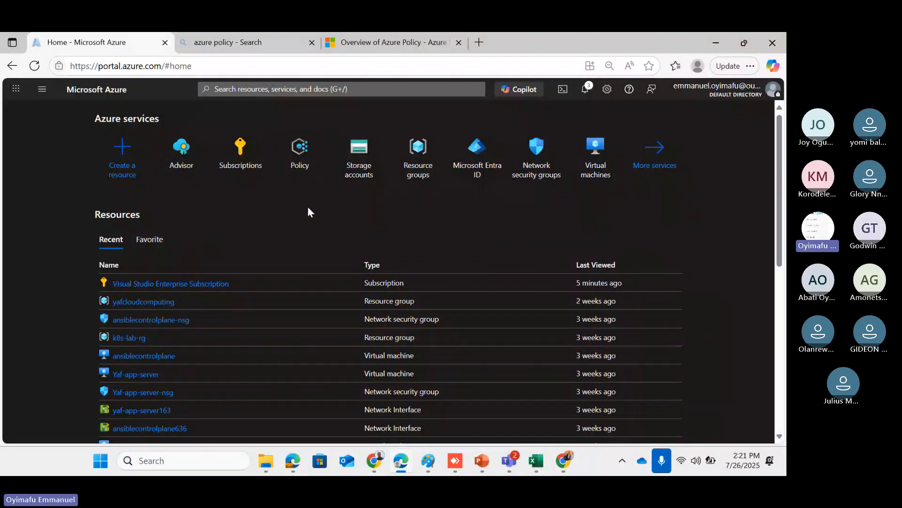
scroll(310, 215, "up", 1)
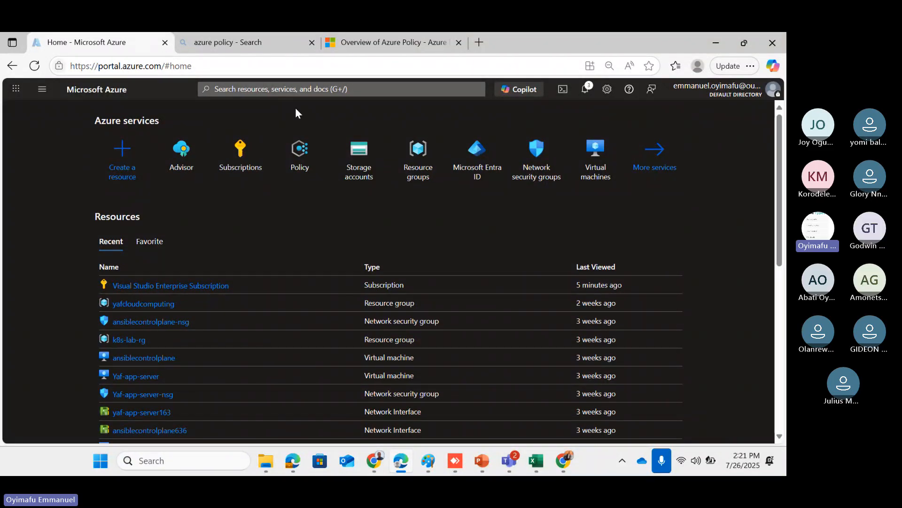
Search the portal for 'policy' and open the Policy service
left_click(288, 91)
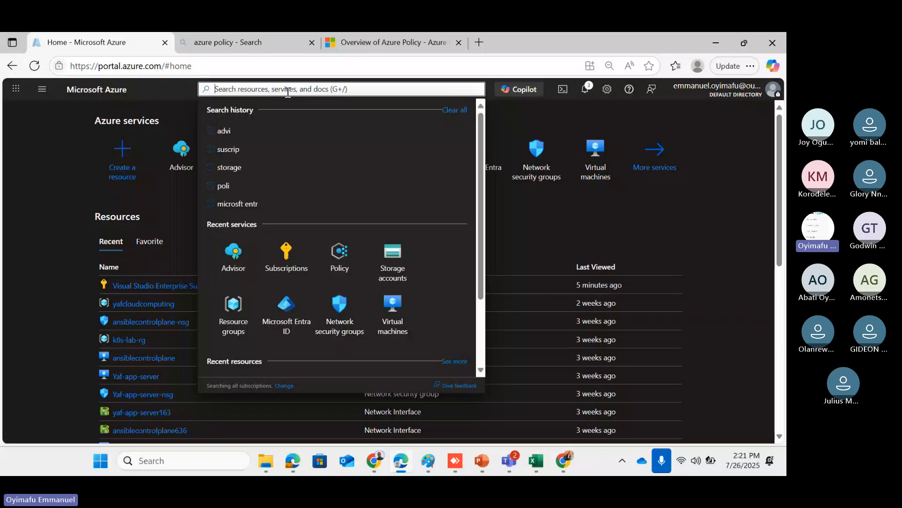
type("policy")
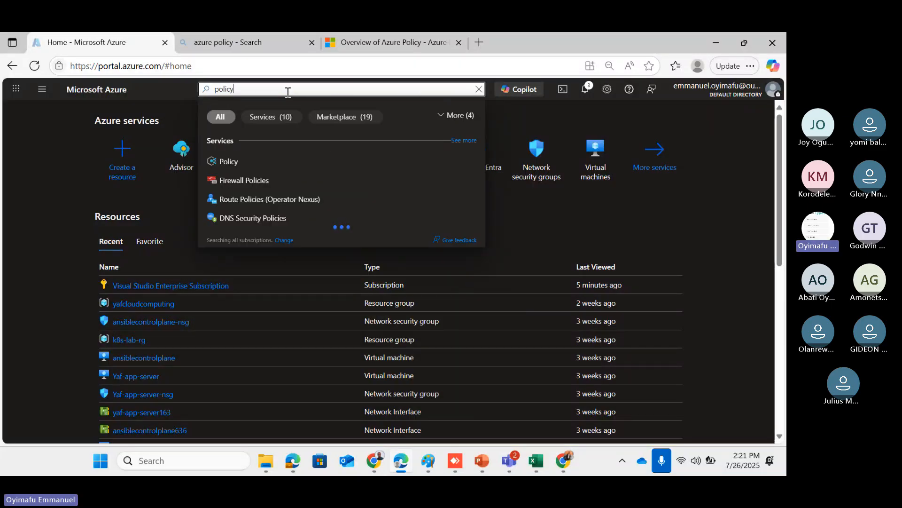
left_click(232, 161)
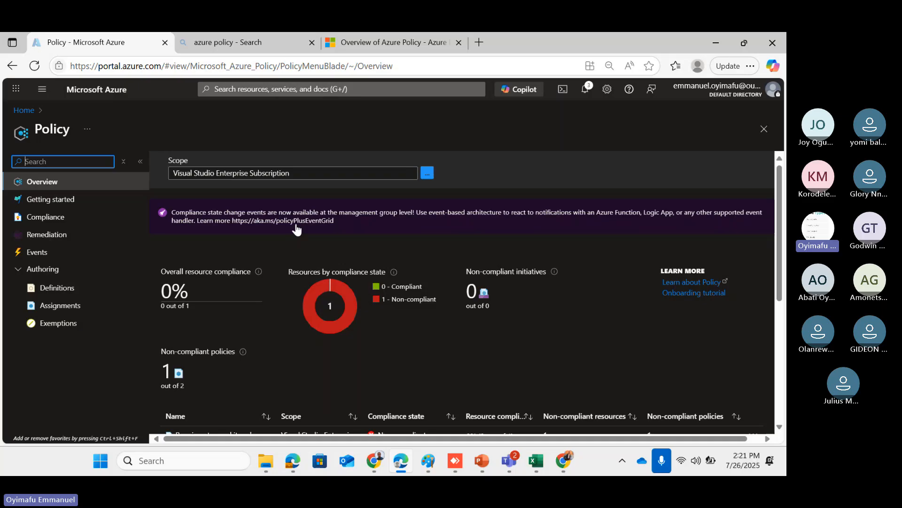
mouse_move(305, 300)
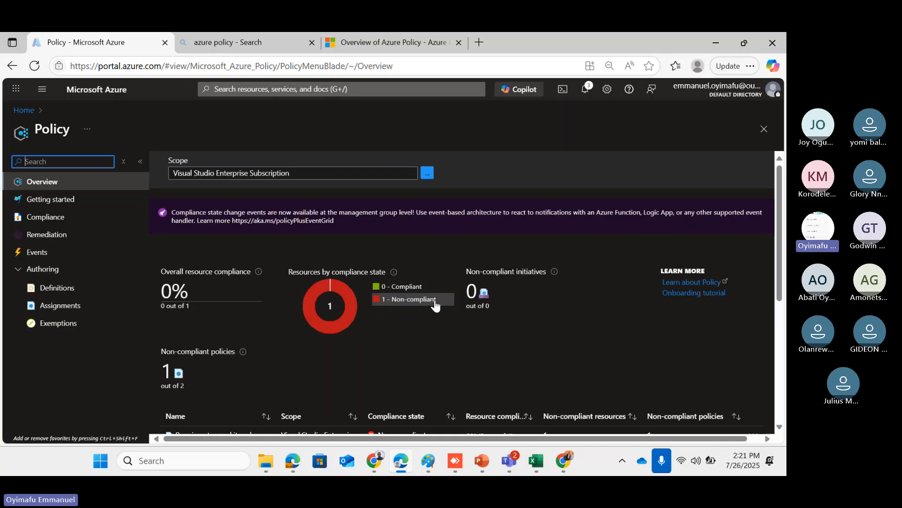
scroll(468, 316, "down", 3)
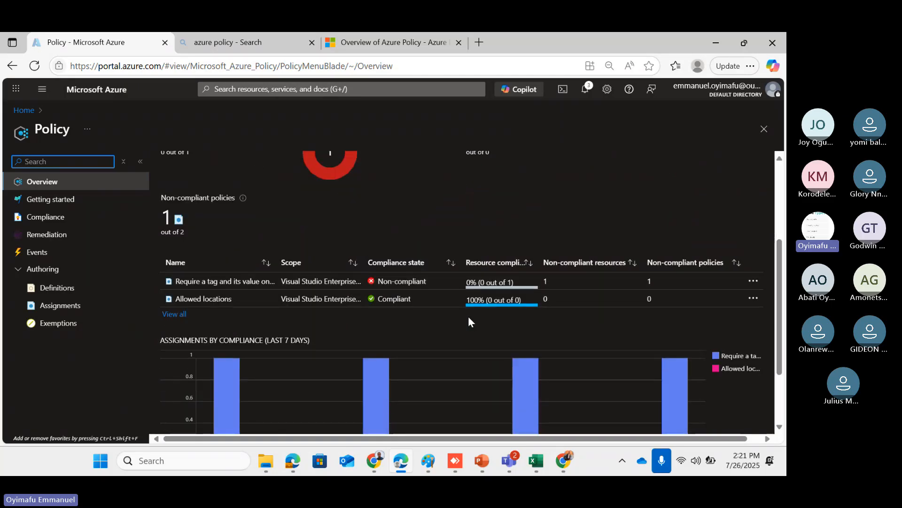
scroll(468, 320, "up", 3)
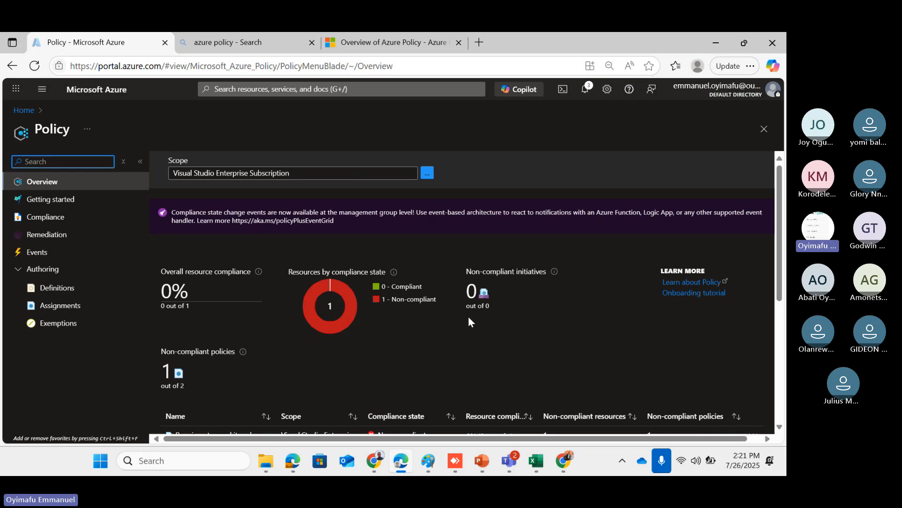
scroll(469, 322, "down", 1)
scroll(468, 321, "down", 2)
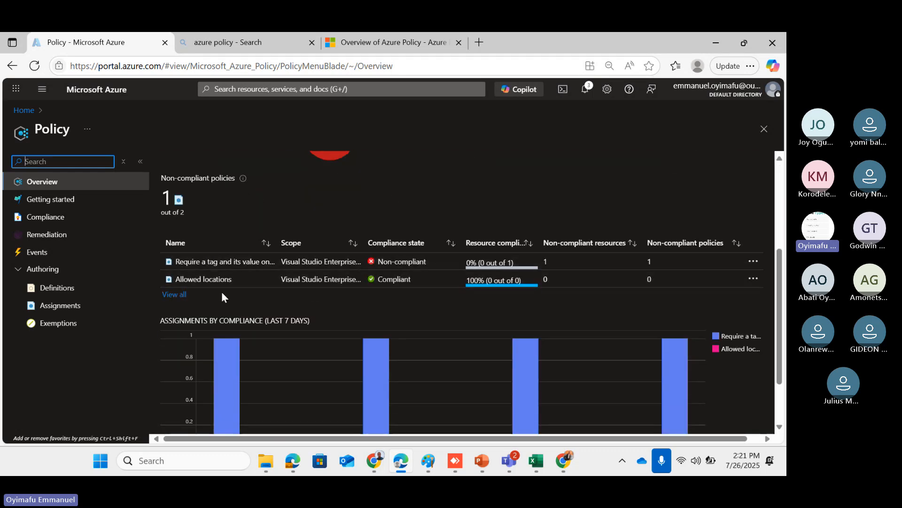
View all policy assignments and widen the Scope column to read yafcloudcomputing and MyVMRG scopes
left_click(176, 296)
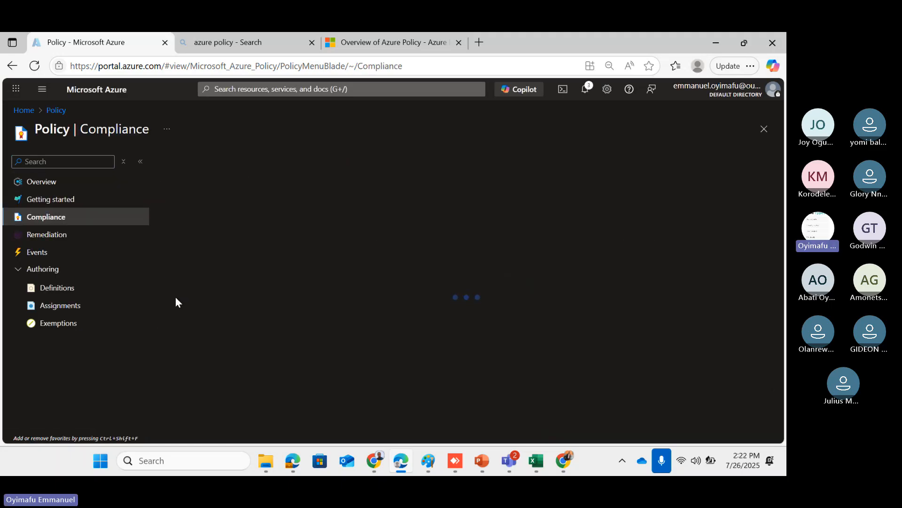
scroll(357, 315, "down", 1)
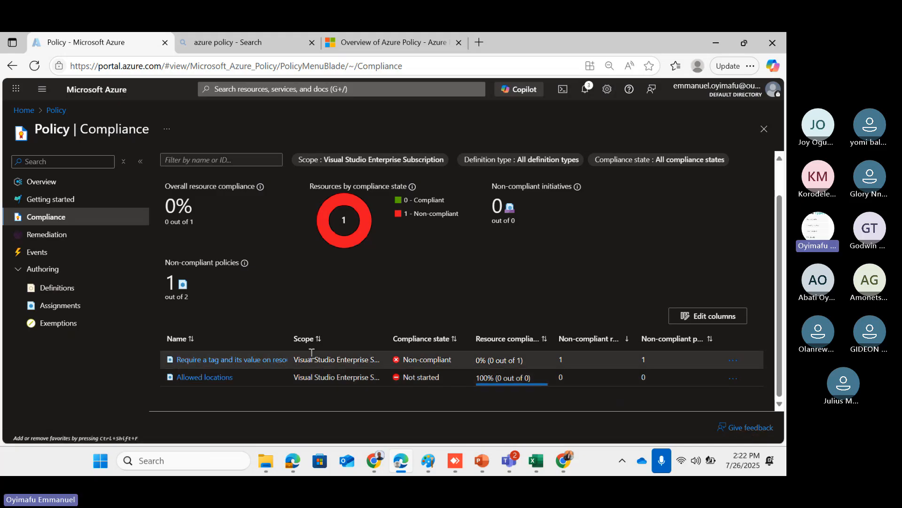
left_click_drag(386, 334, 492, 332)
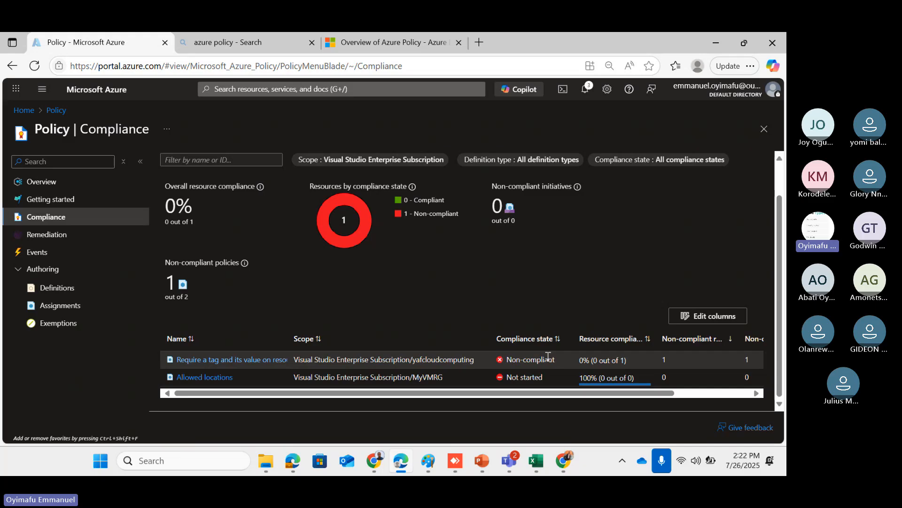
scroll(546, 356, "right", 1)
scroll(548, 357, "left", 1)
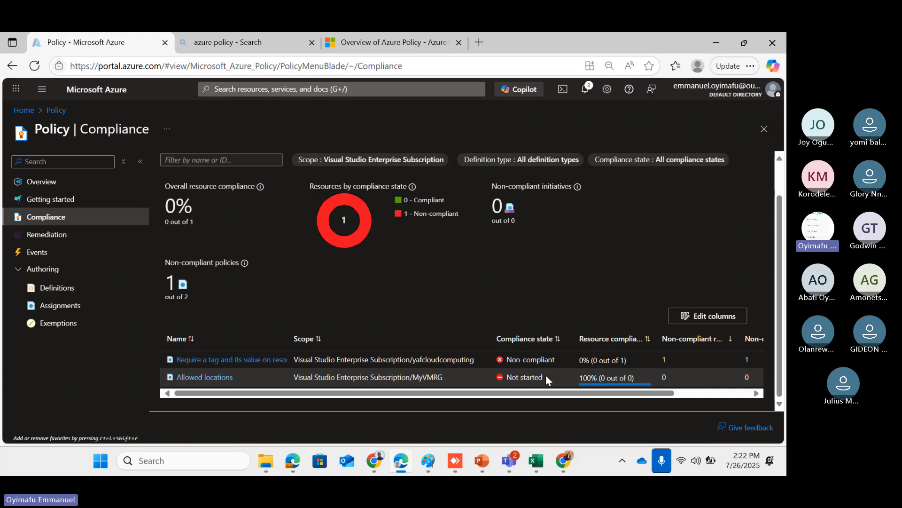
scroll(546, 374, "right", 3)
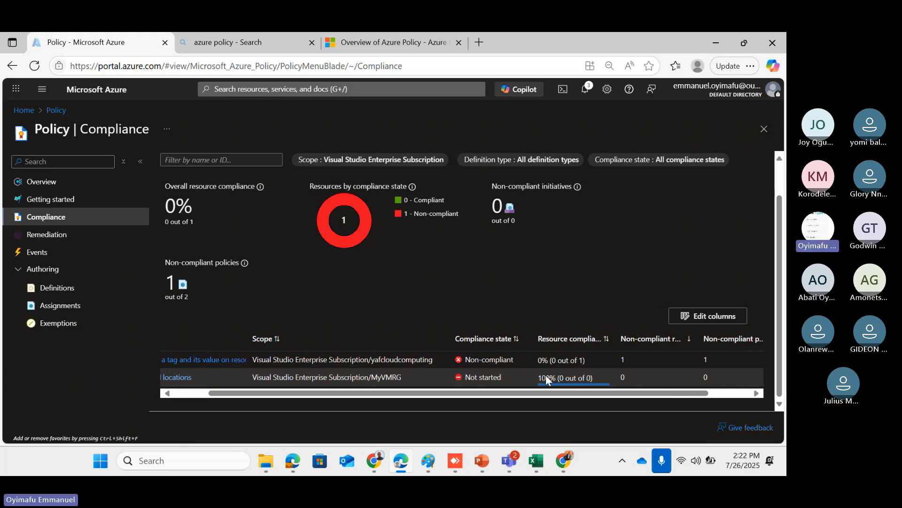
scroll(546, 378, "right", 3)
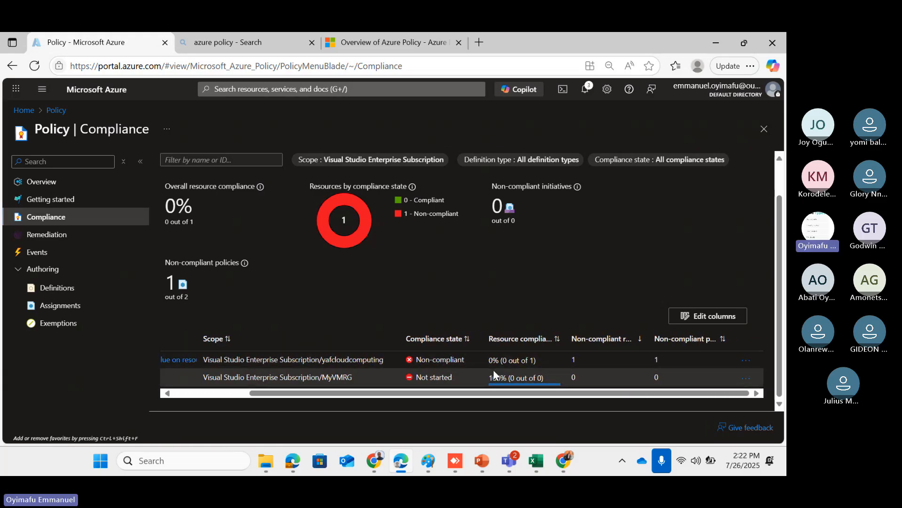
scroll(493, 370, "left", 5)
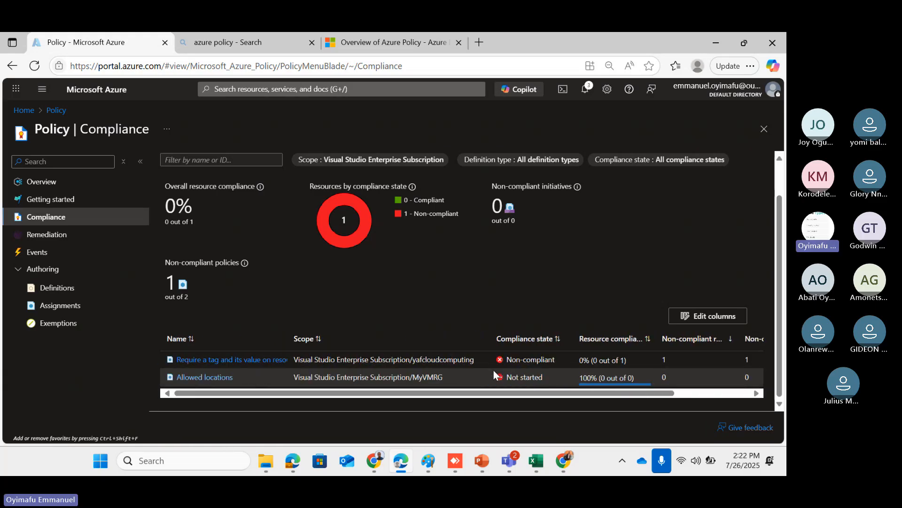
Review 'Require a tag and its value on resource groups' details showing yafcloudcomputing non-compliant, effect Deny
left_click(241, 363)
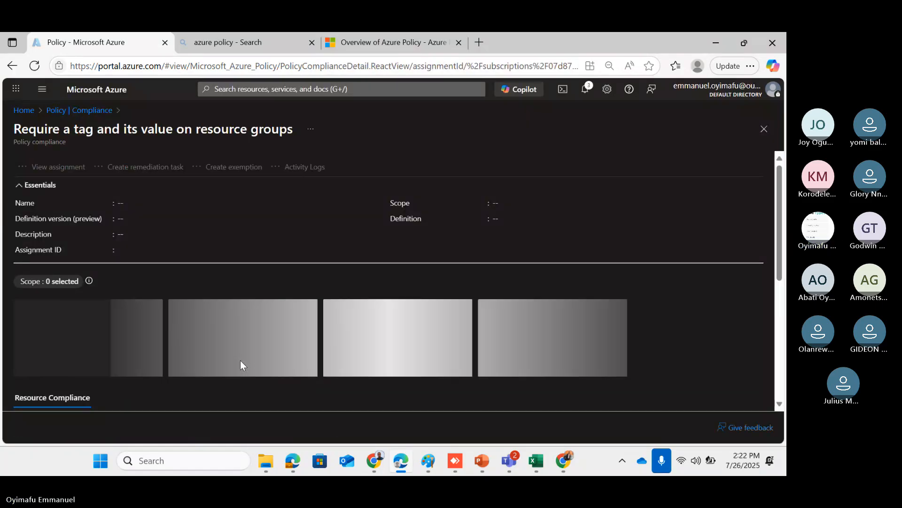
scroll(339, 334, "down", 4)
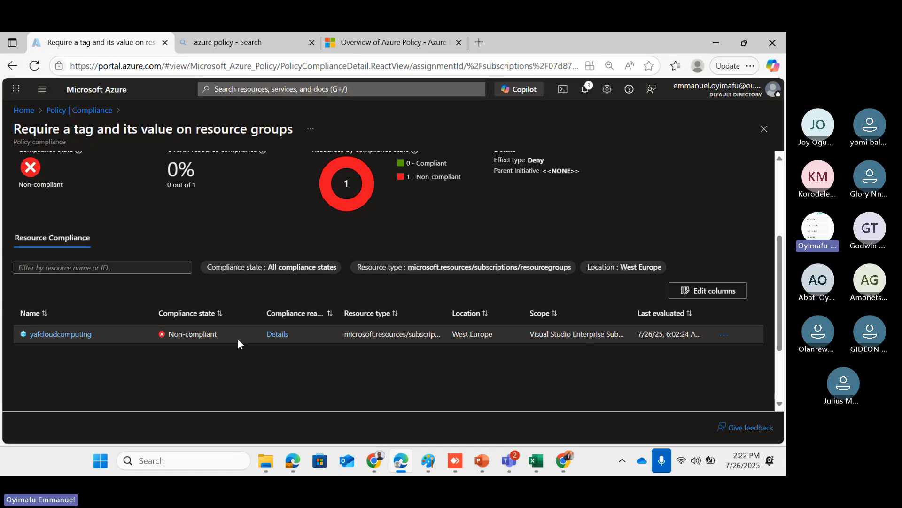
scroll(331, 330, "up", 5)
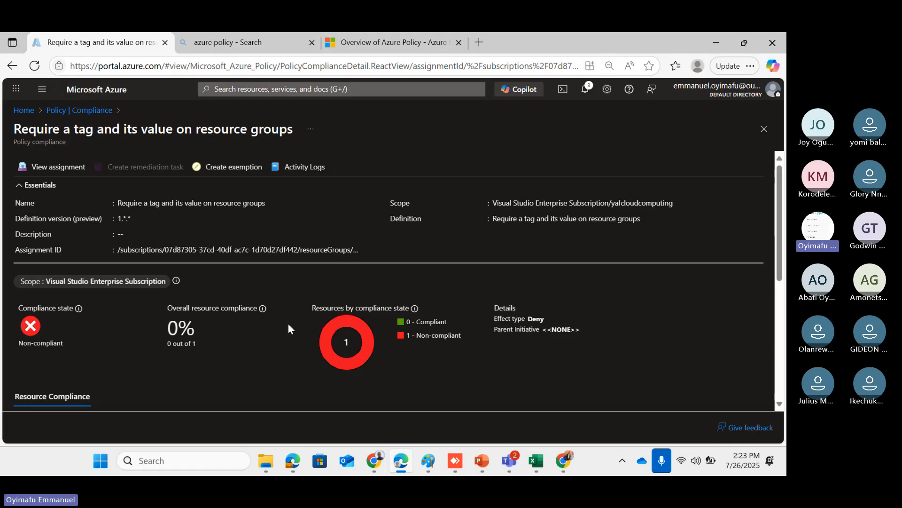
scroll(258, 355, "down", 3)
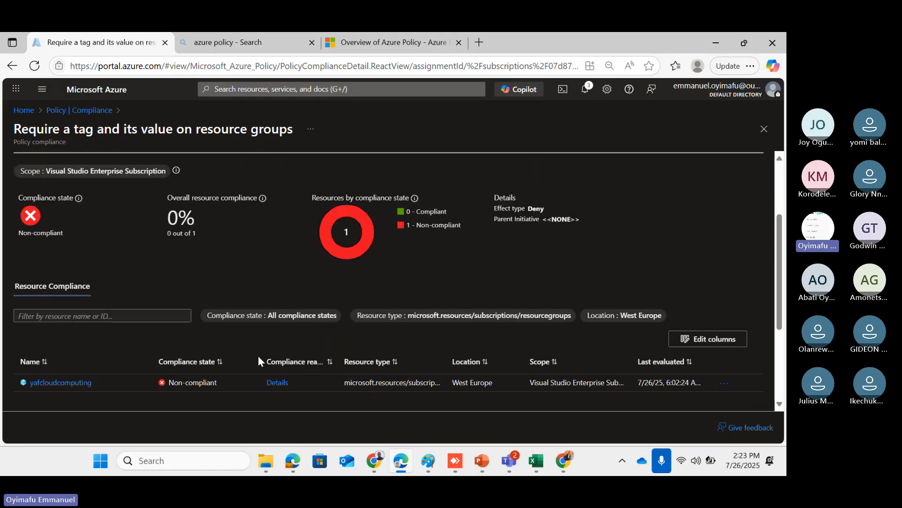
scroll(258, 355, "down", 1)
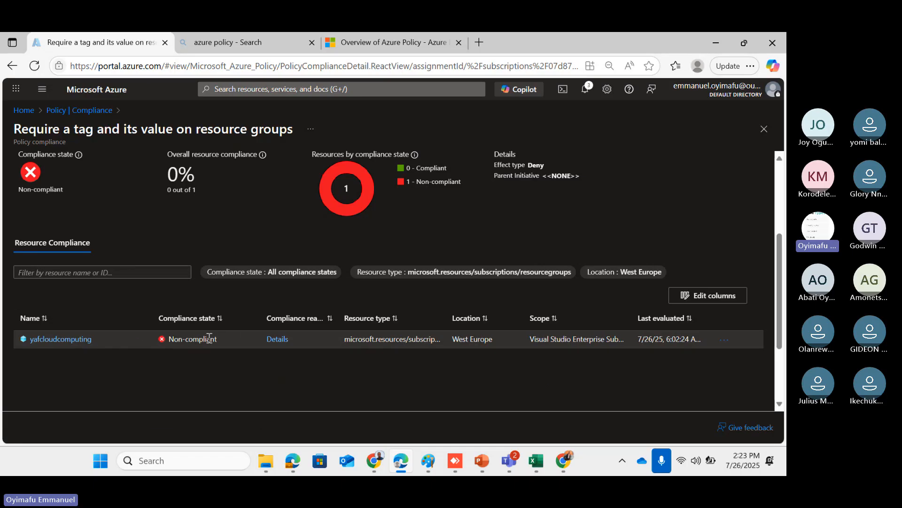
scroll(330, 339, "up", 4)
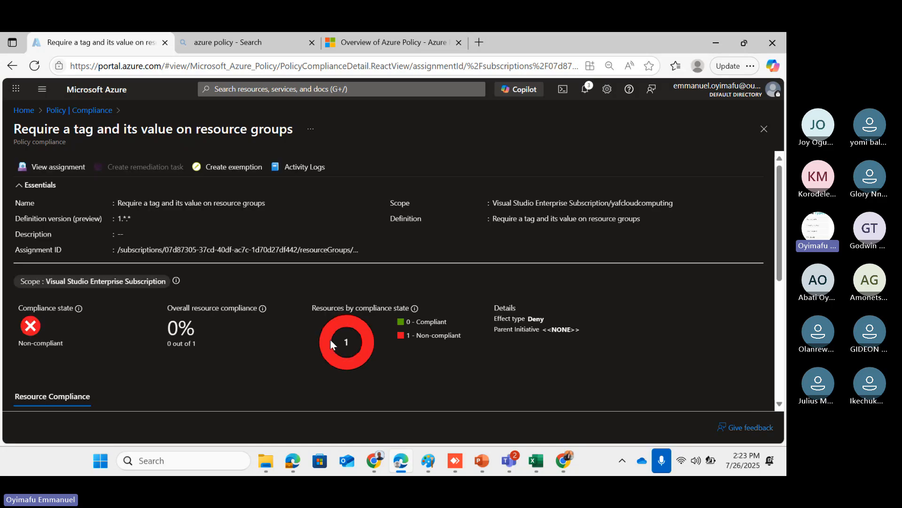
scroll(306, 338, "down", 4)
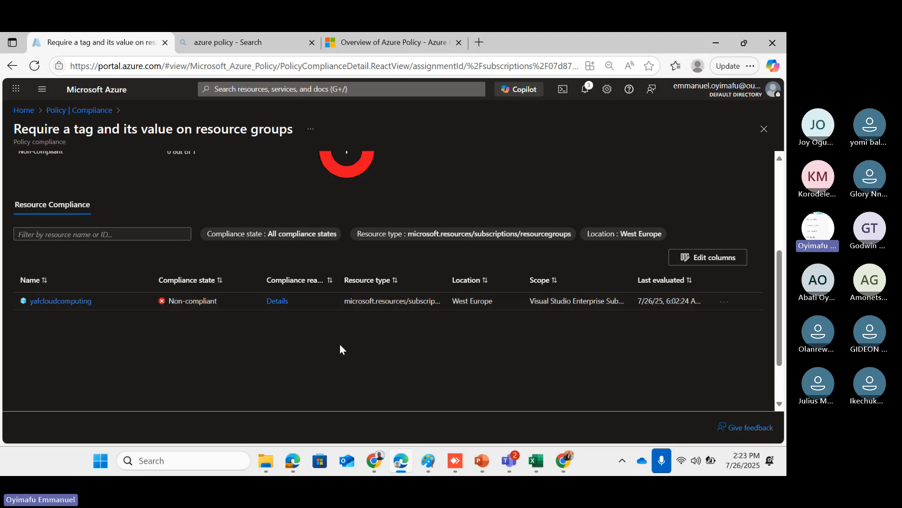
scroll(339, 343, "up", 2)
scroll(244, 293, "up", 2)
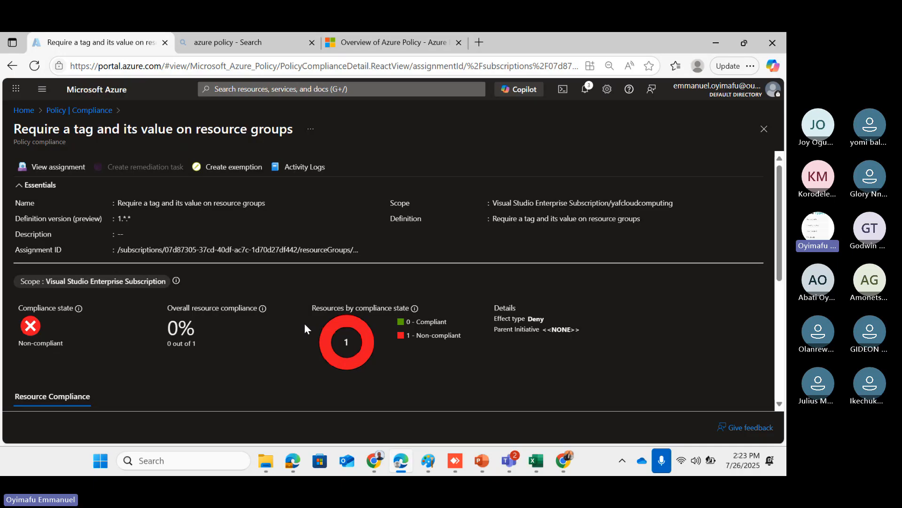
scroll(304, 328, "down", 2)
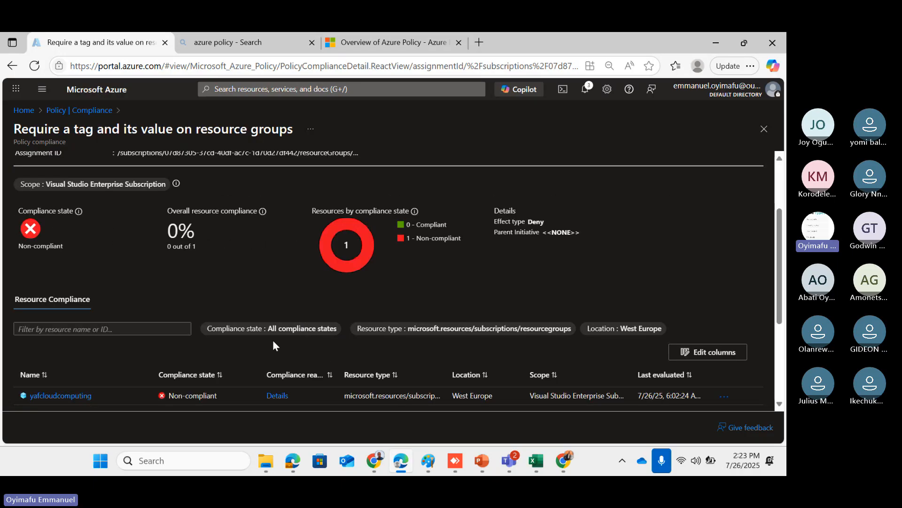
scroll(272, 344, "up", 2)
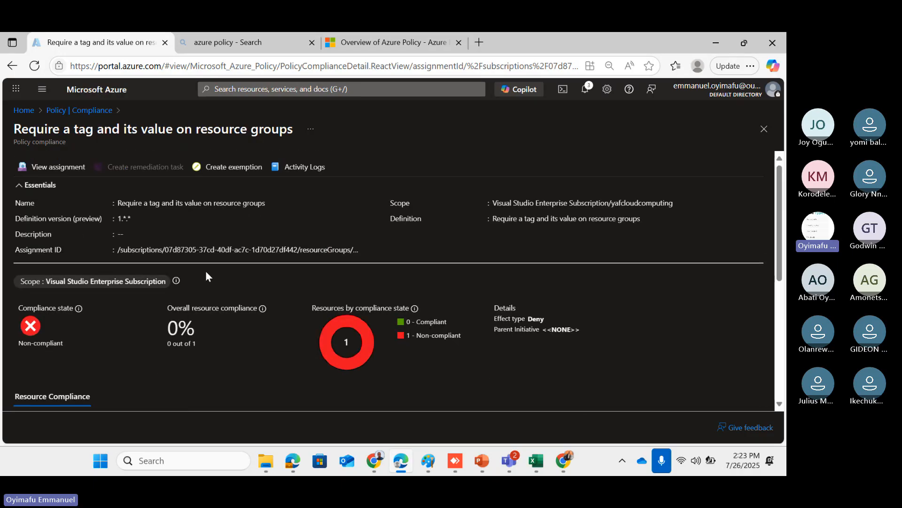
scroll(208, 276, "down", 3)
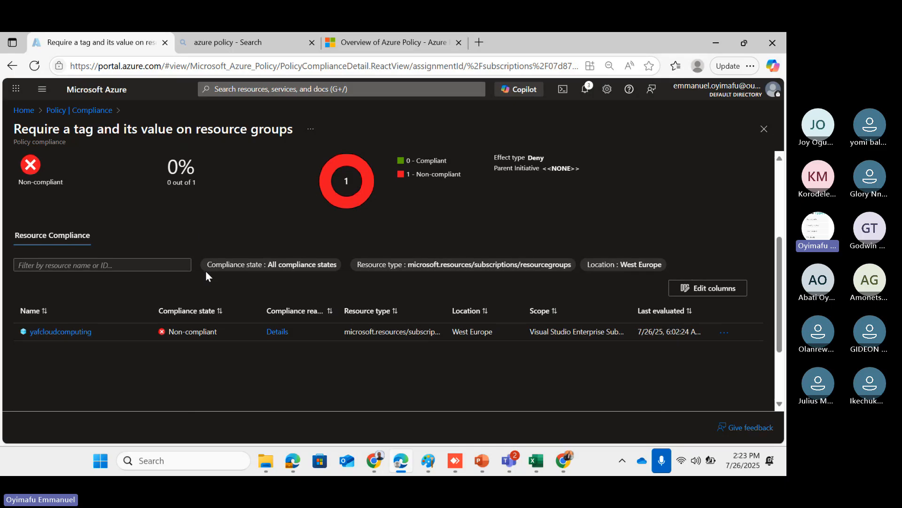
scroll(207, 272, "up", 3)
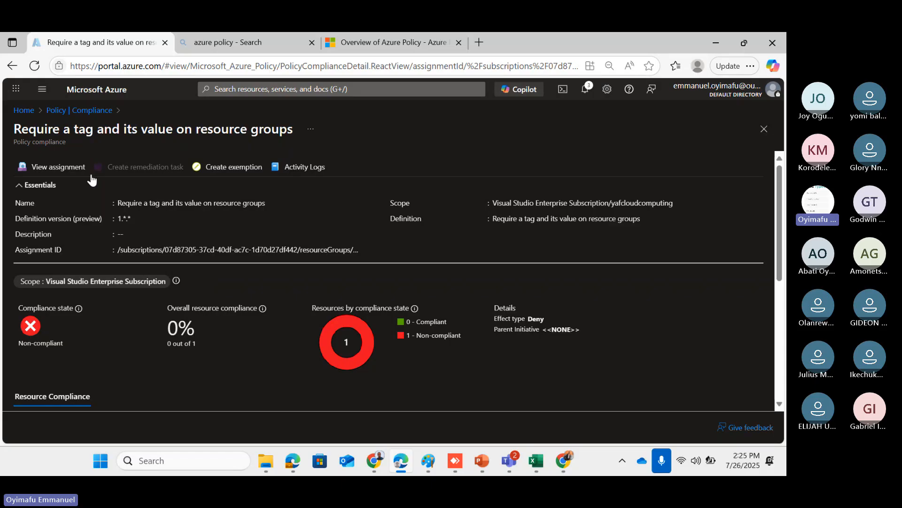
Go back via the Compliance breadcrumb to the Policy Overview dashboard and review 0% compliance
left_click(70, 110)
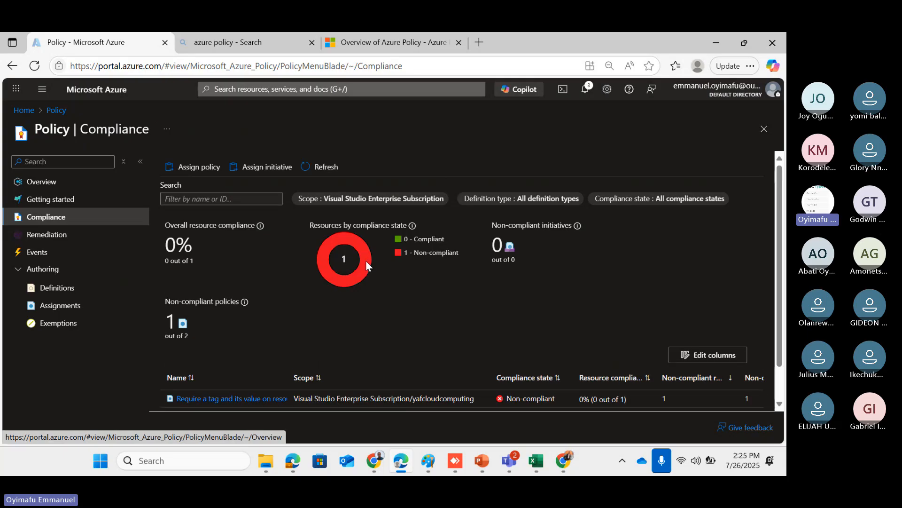
left_click(55, 182)
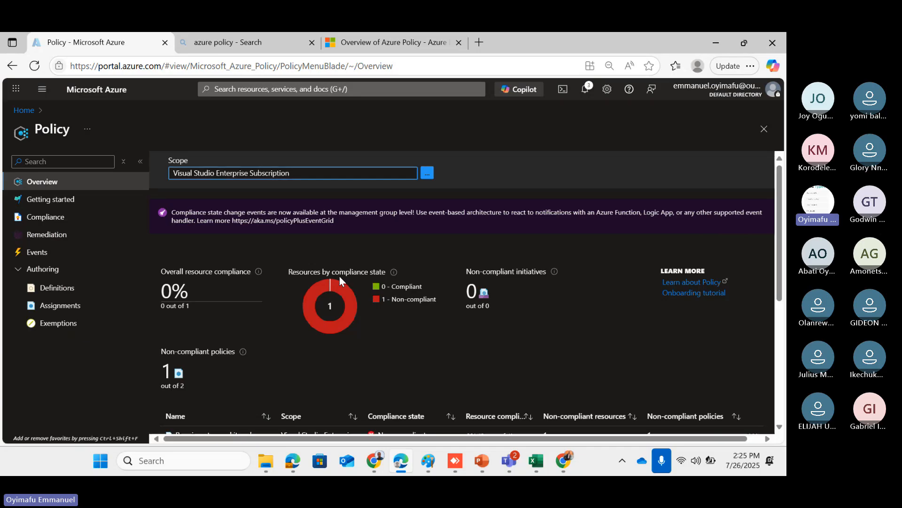
scroll(434, 340, "down", 2)
scroll(431, 333, "down", 2)
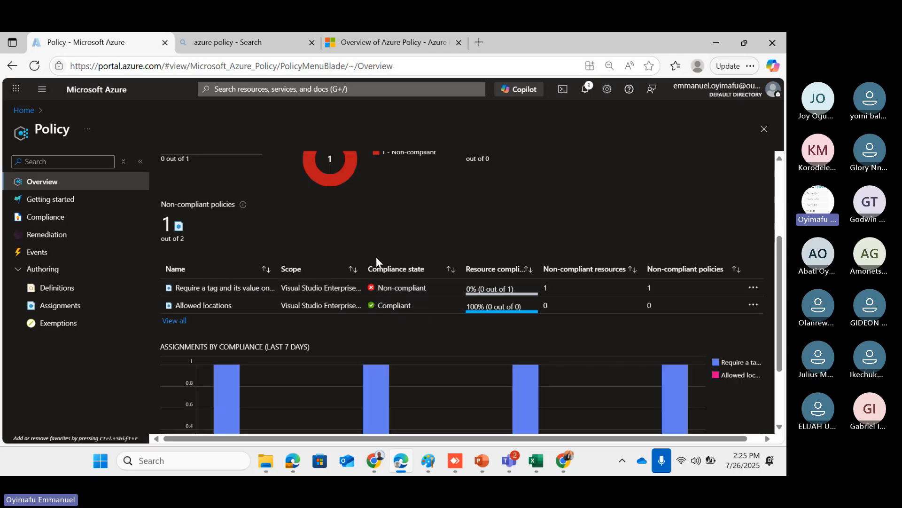
scroll(341, 301, "down", 2)
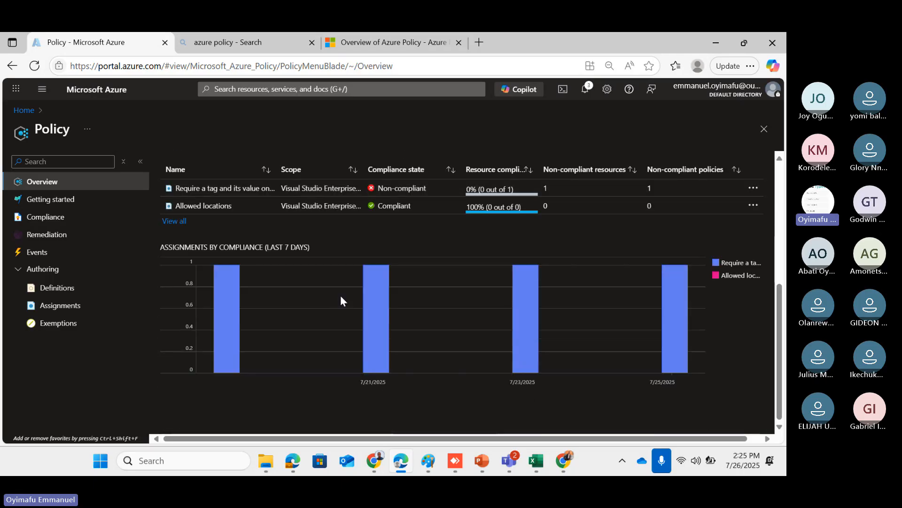
scroll(340, 295, "up", 3)
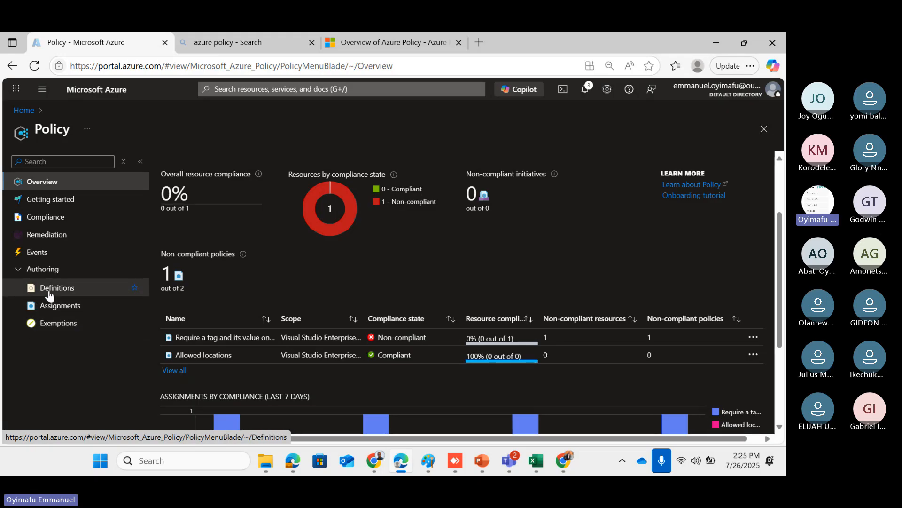
Show the Policy Getting started page with assign, assess and author options
left_click(58, 203)
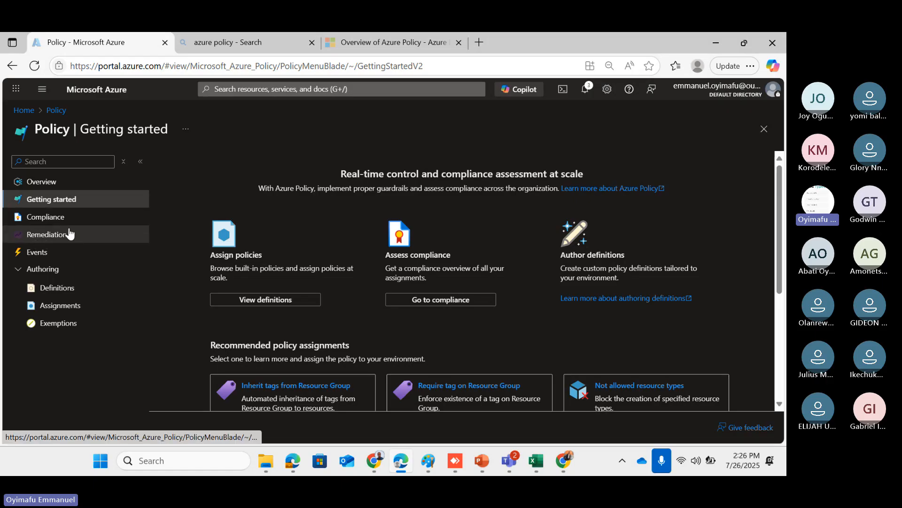
Show the Policy Compliance assignments table with the tag policy non-compliant and Allowed locations compliant
left_click(45, 220)
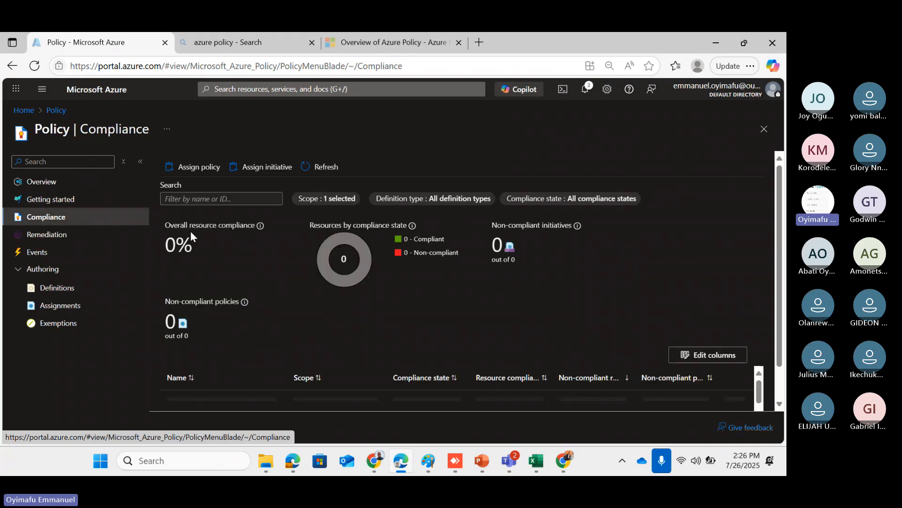
scroll(404, 264, "down", 1)
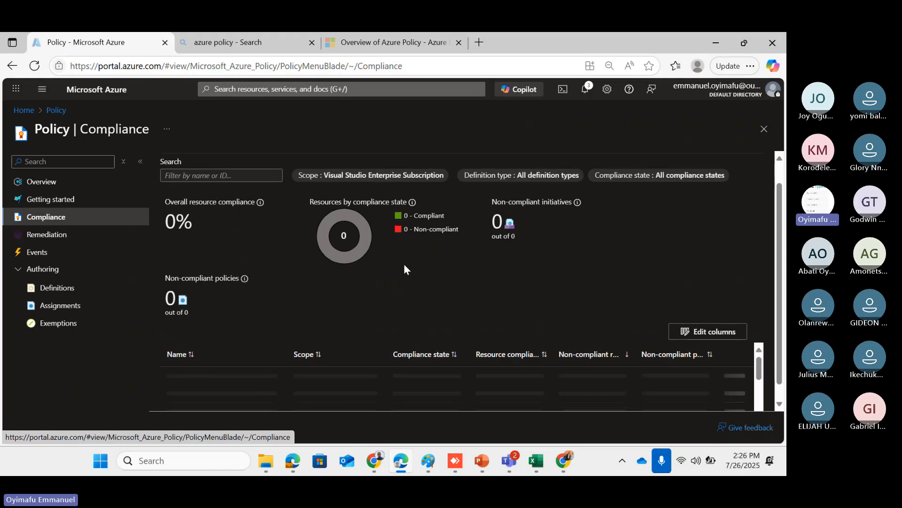
scroll(404, 269, "down", 1)
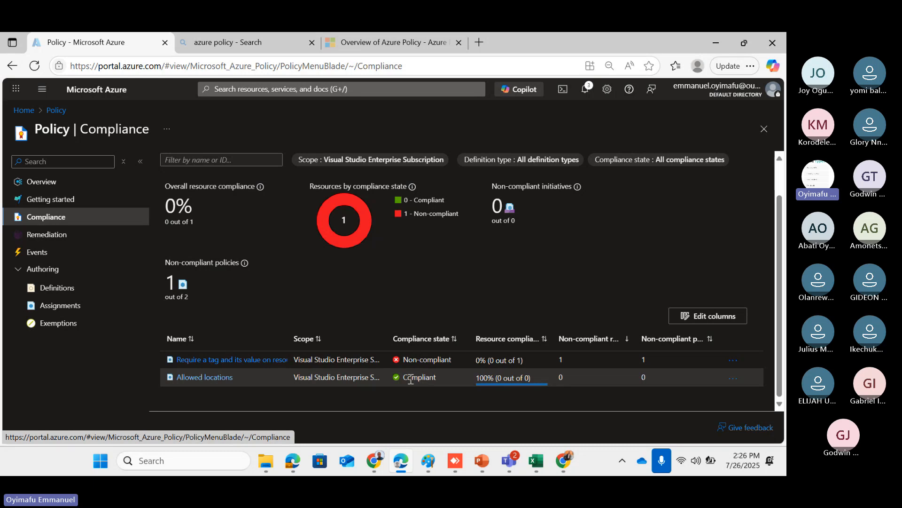
Review the Allowed locations compliance details: 100% compliant, effect Deny, no resources found
left_click(225, 380)
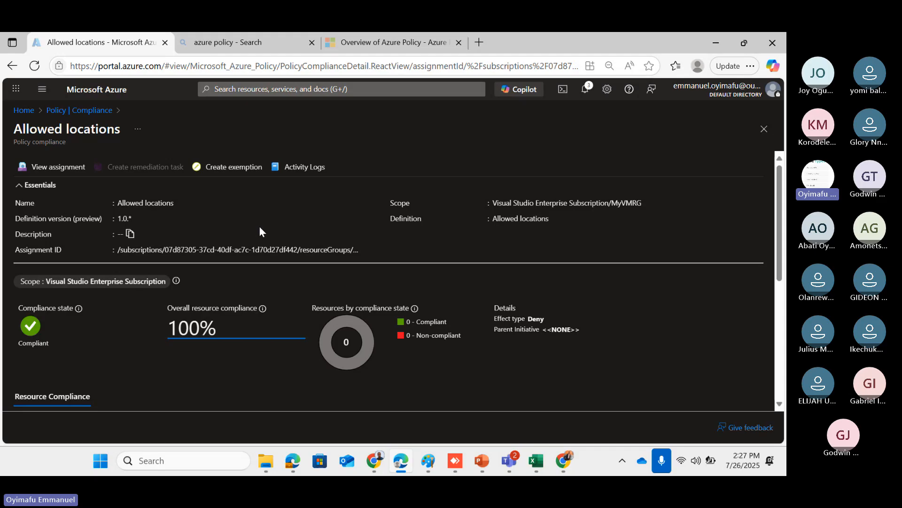
scroll(261, 231, "down", 3)
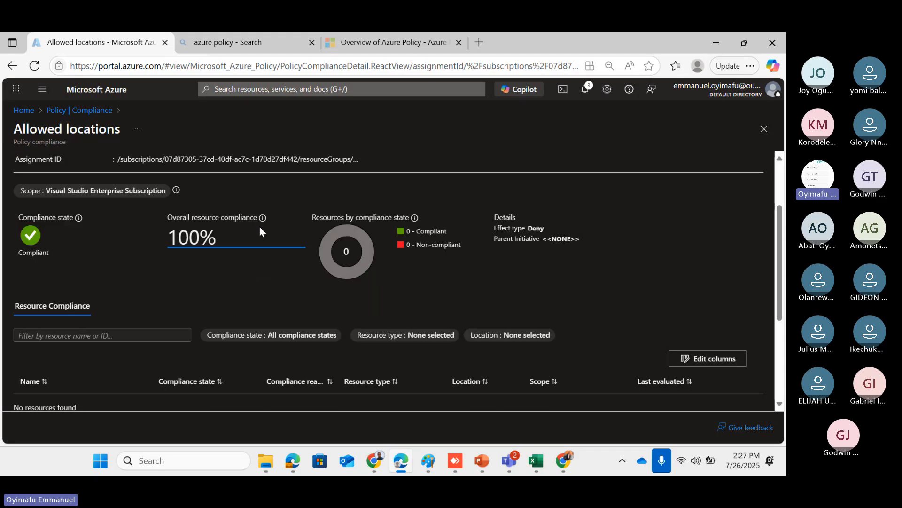
scroll(260, 231, "down", 1)
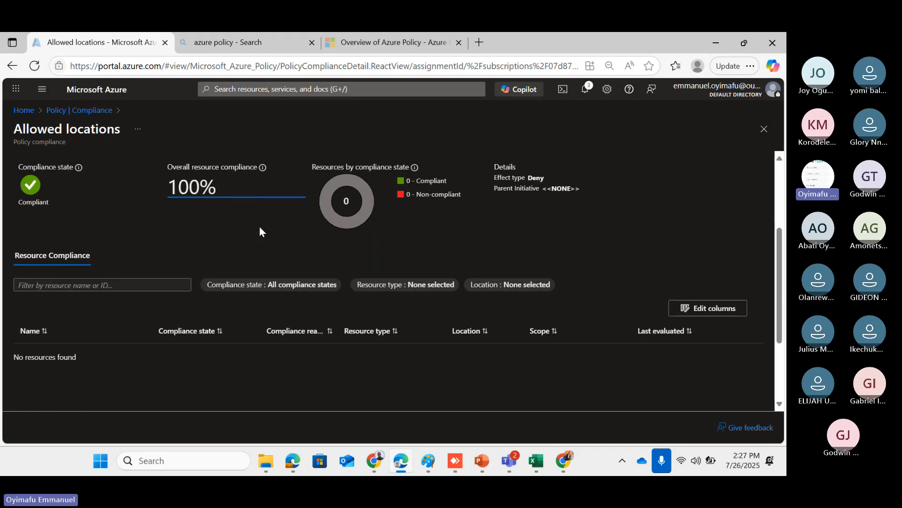
scroll(260, 230, "up", 3)
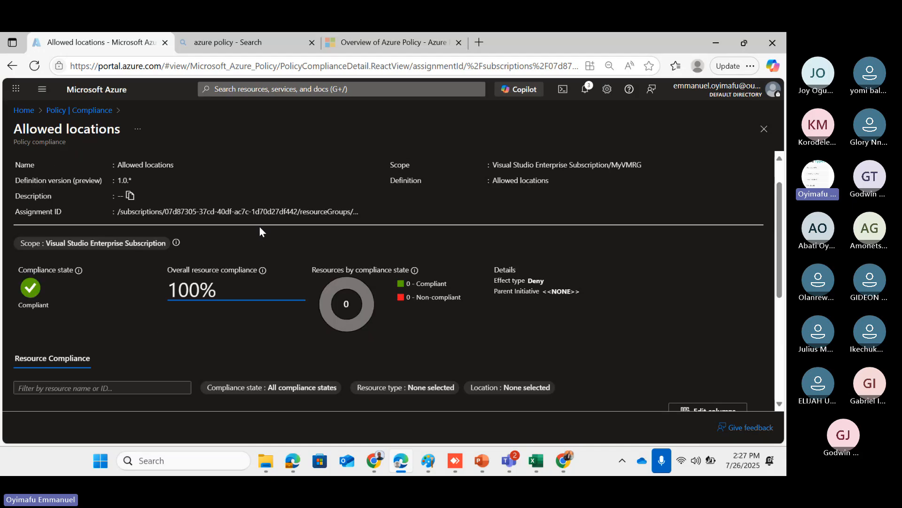
scroll(259, 227, "up", 1)
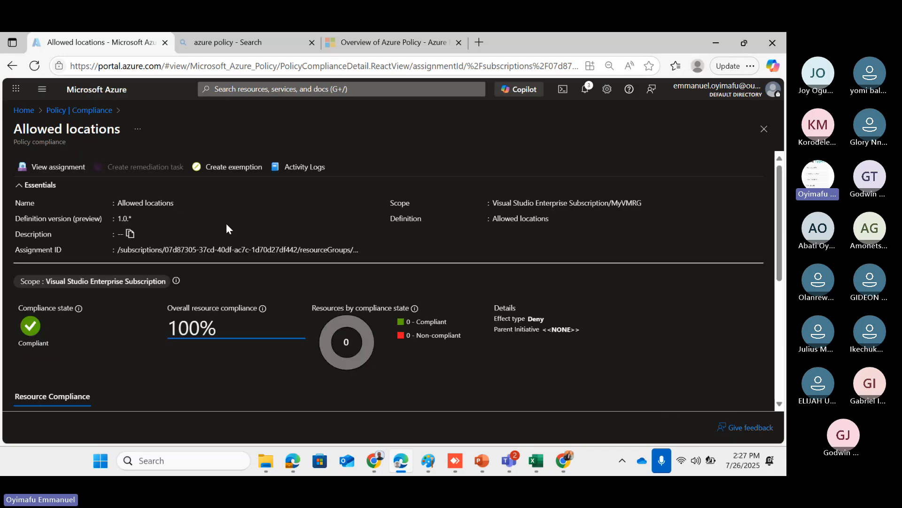
Check the Allowed locations assignment's parameters, with listOfAllowedLocations set to westeurope
left_click(76, 167)
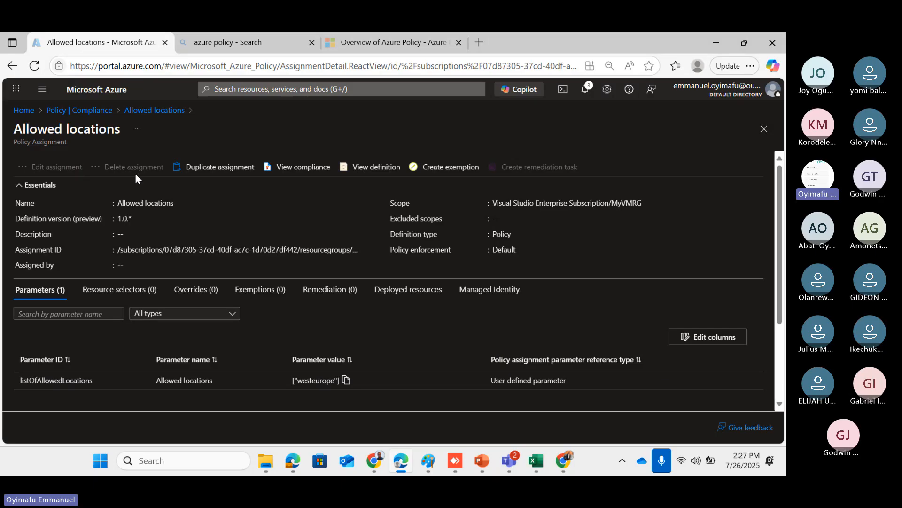
scroll(263, 239, "down", 1)
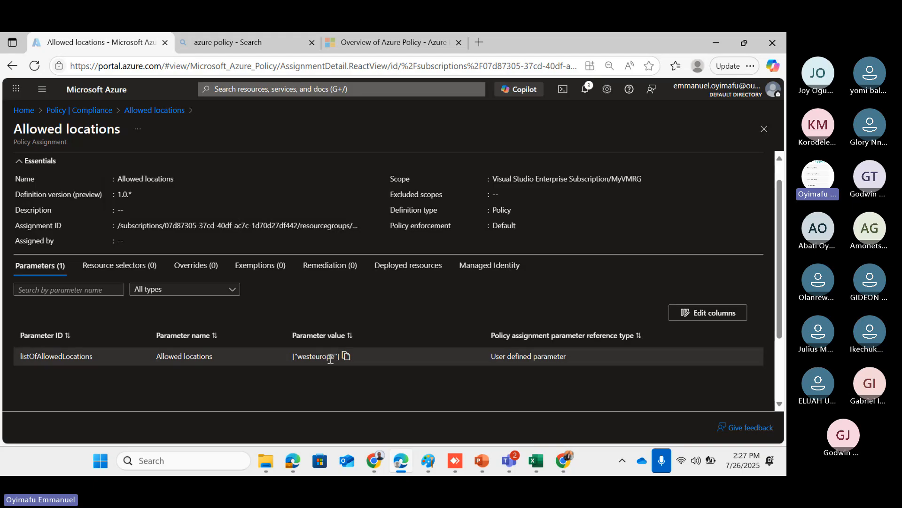
scroll(263, 322, "up", 1)
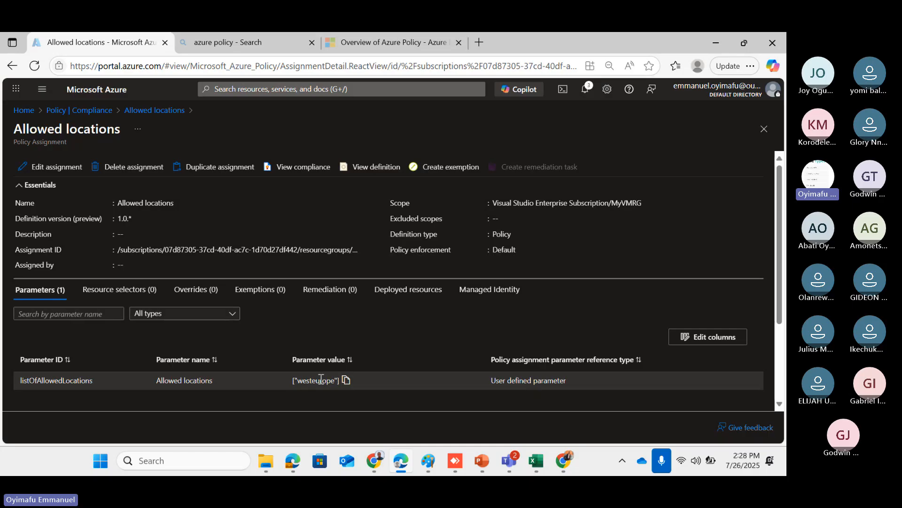
Return to the Policy Compliance summary and open the Remediation page
left_click(55, 113)
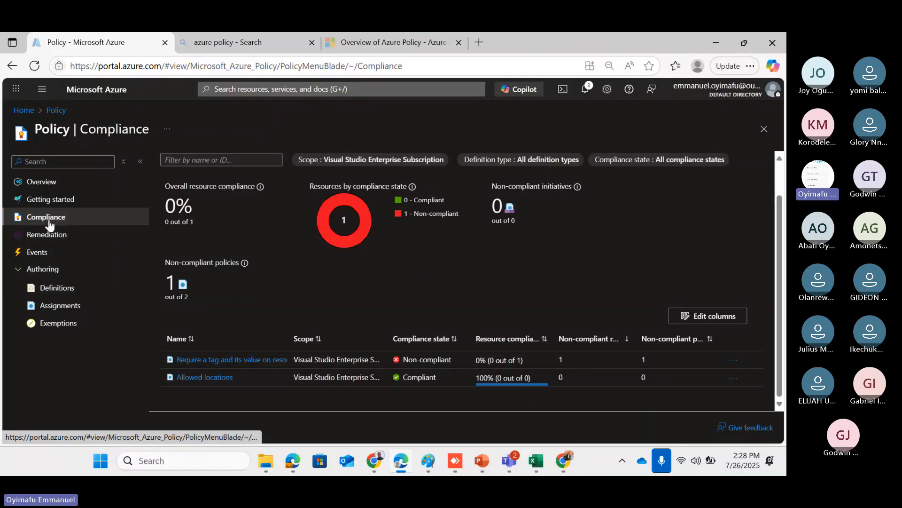
left_click(44, 235)
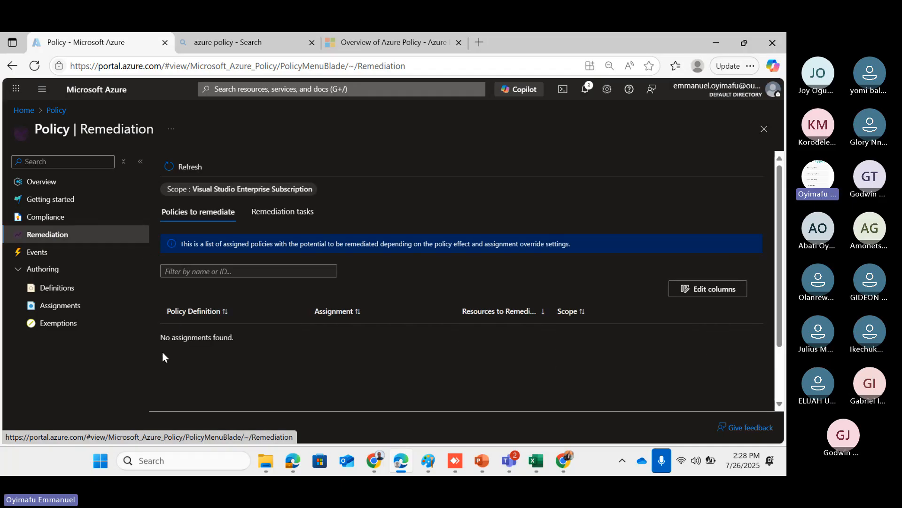
View the Remediation tasks list, then go to the Policy Definitions list under Authoring
left_click(299, 212)
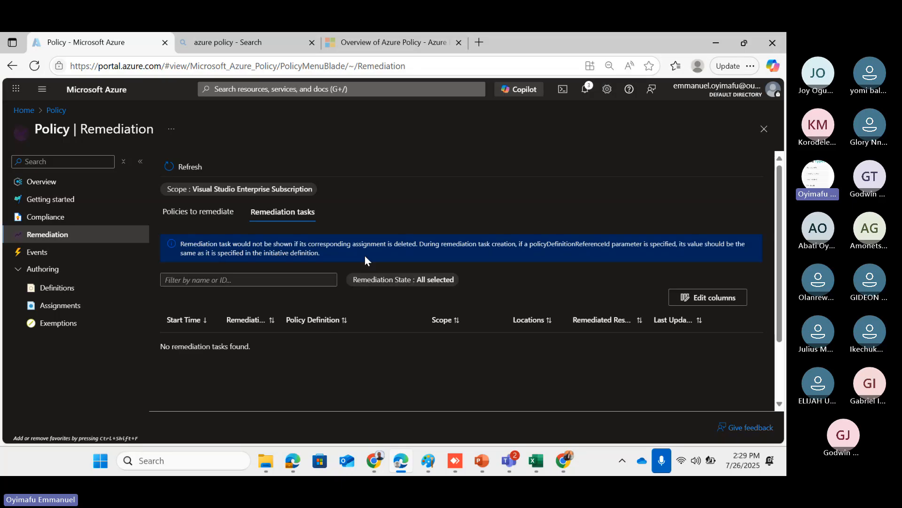
left_click(57, 289)
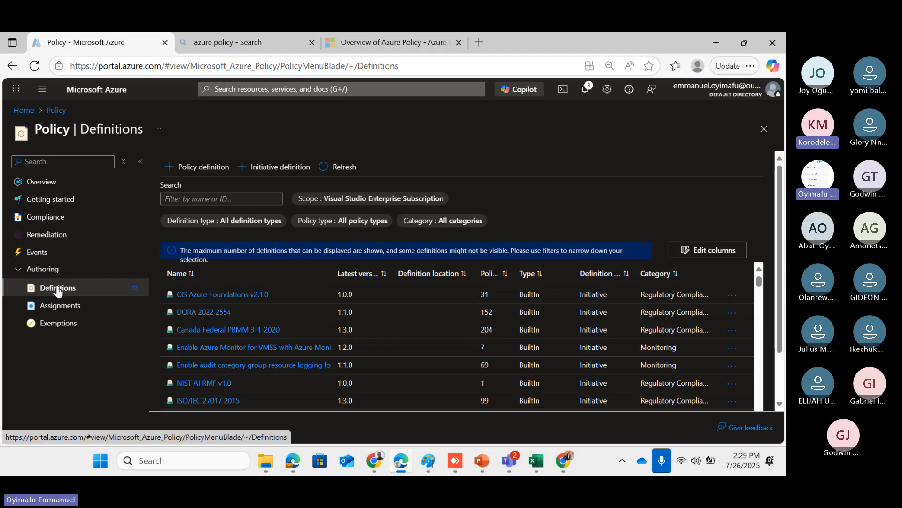
Browse the unfiltered list of built-in policy definitions and initiatives
left_click(57, 289)
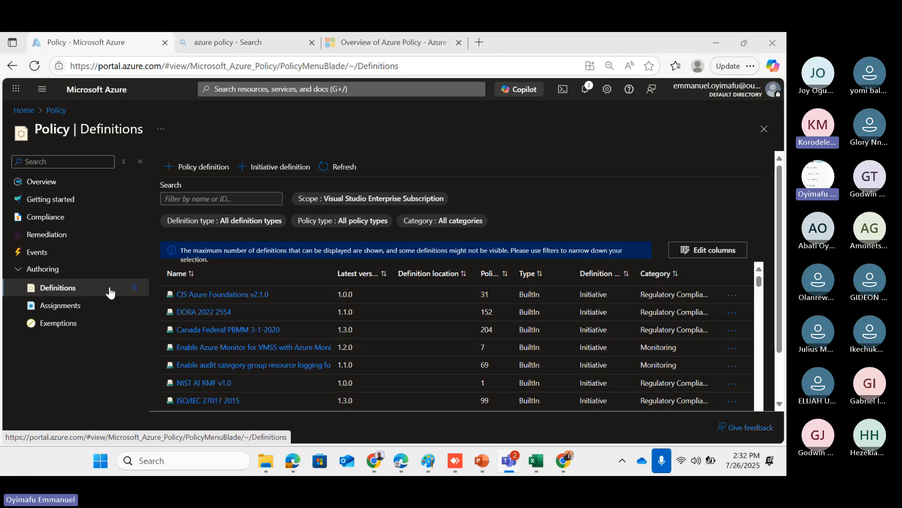
scroll(273, 352, "down", 10)
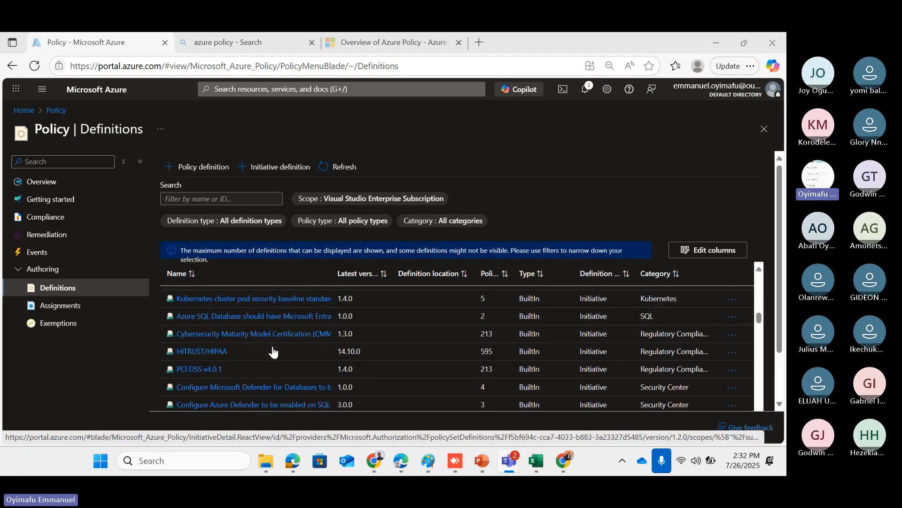
scroll(273, 351, "up", 5)
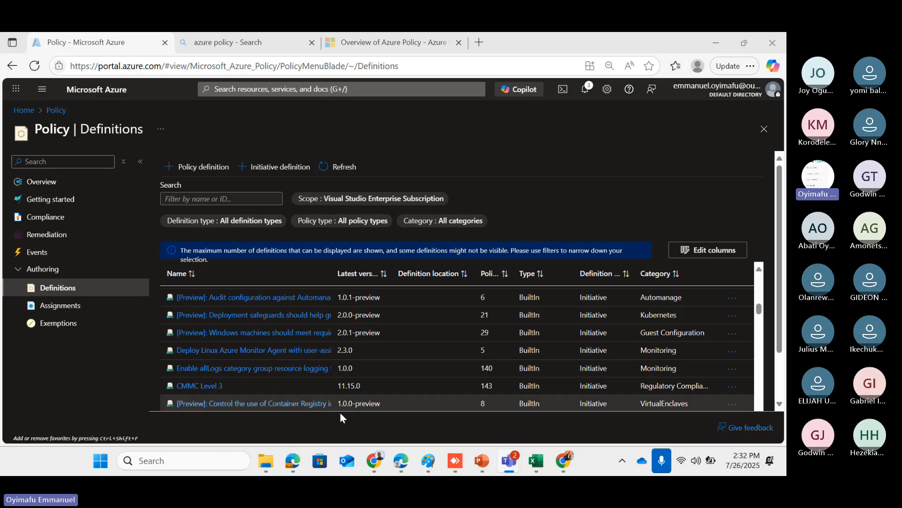
Filter the policy definitions to the Compute category only
left_click(452, 221)
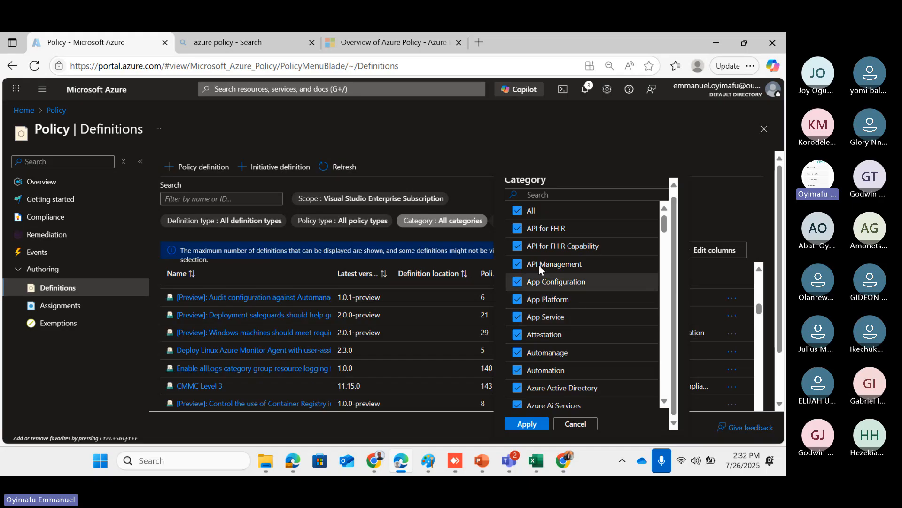
left_click(517, 211)
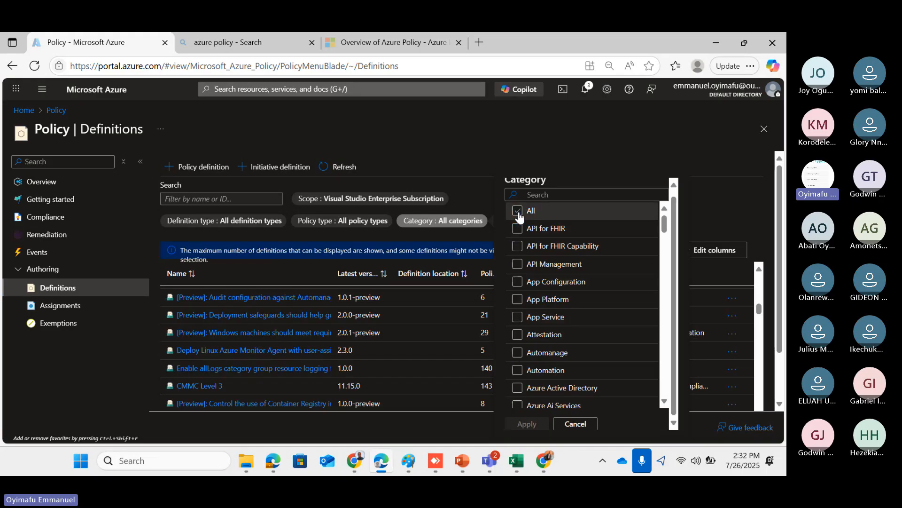
scroll(550, 299, "down", 2)
scroll(551, 299, "down", 8)
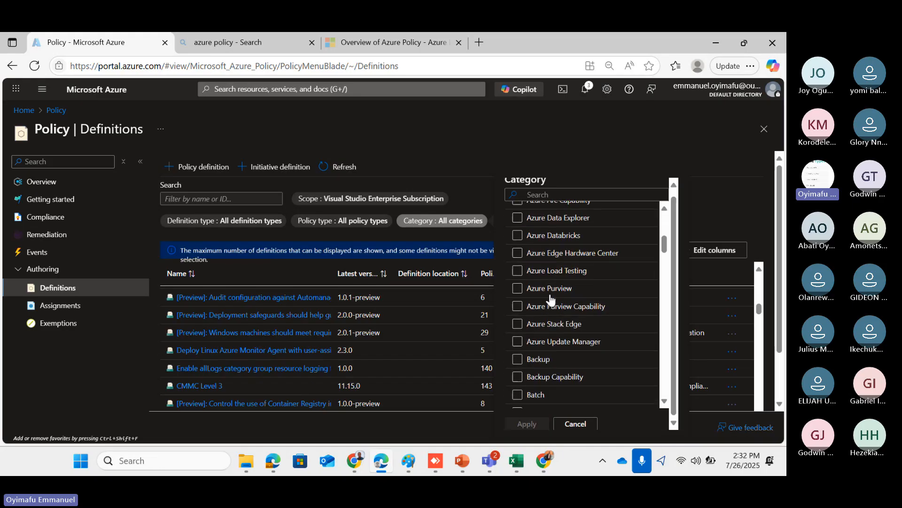
scroll(551, 299, "down", 8)
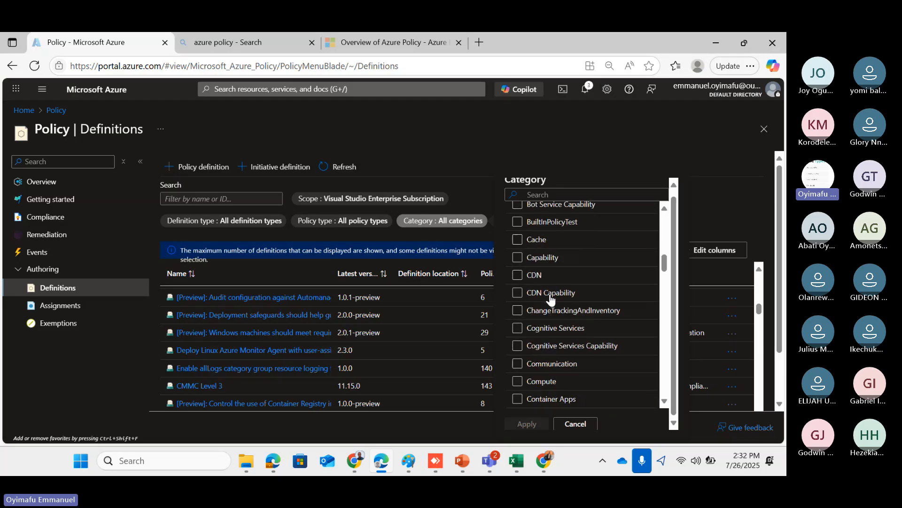
left_click(538, 348)
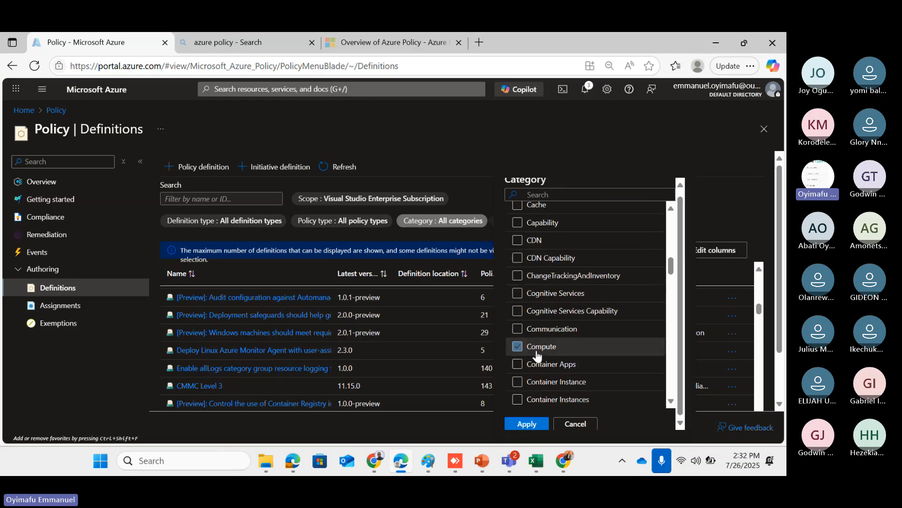
left_click(526, 423)
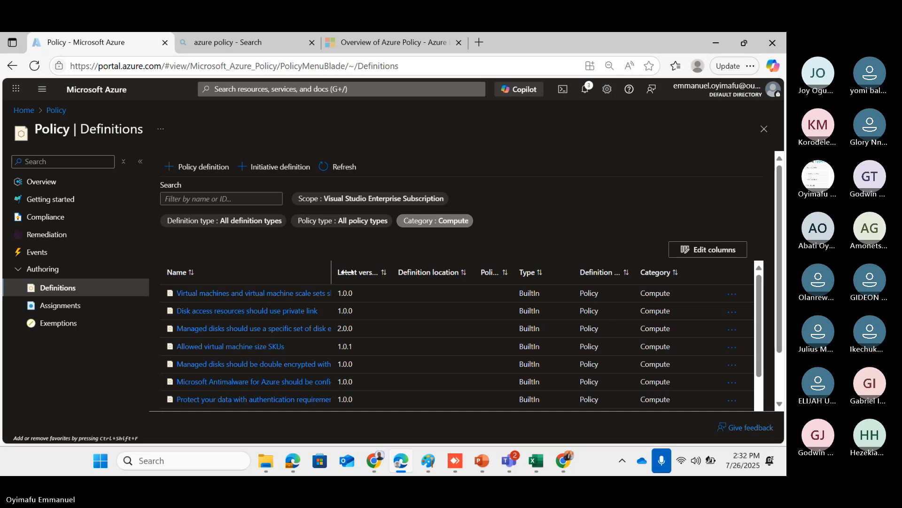
Widen the Name column to reveal full names like Allowed virtual machine size SKUs
left_click_drag(333, 270, 537, 273)
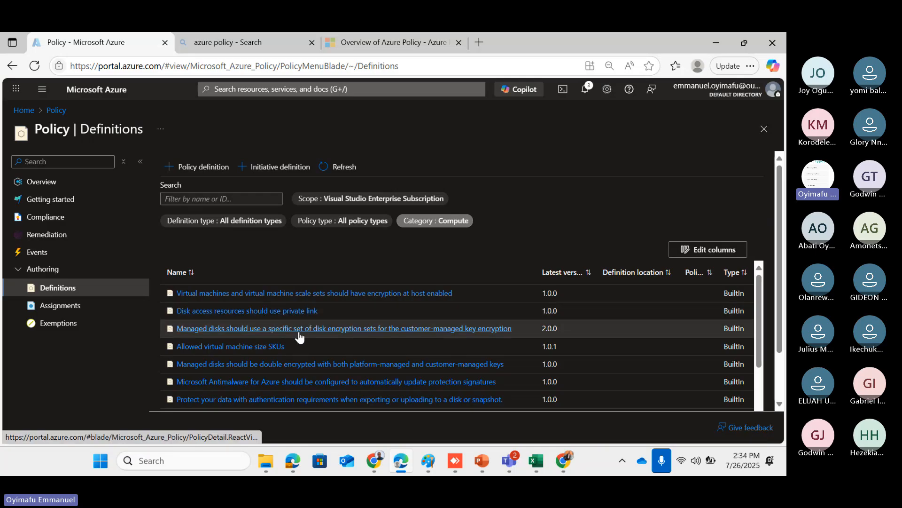
scroll(298, 331, "down", 1)
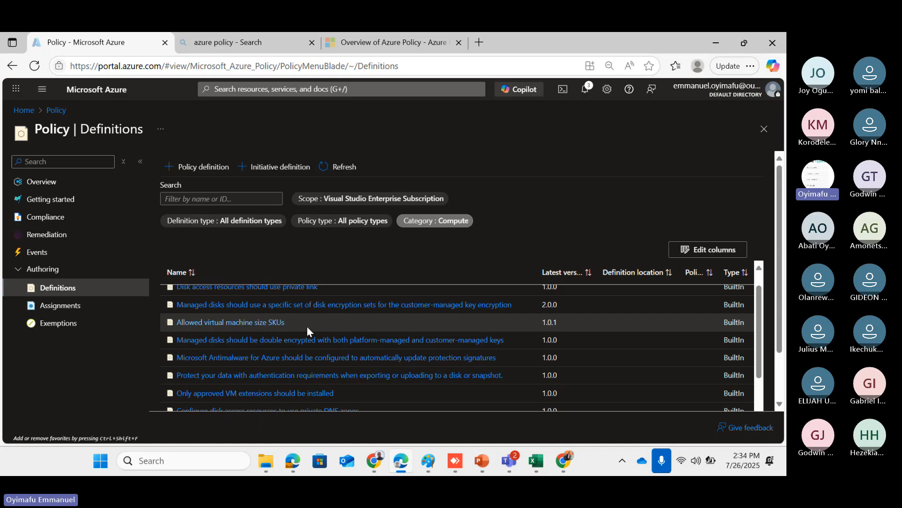
scroll(330, 330, "up", 1)
scroll(330, 330, "down", 1)
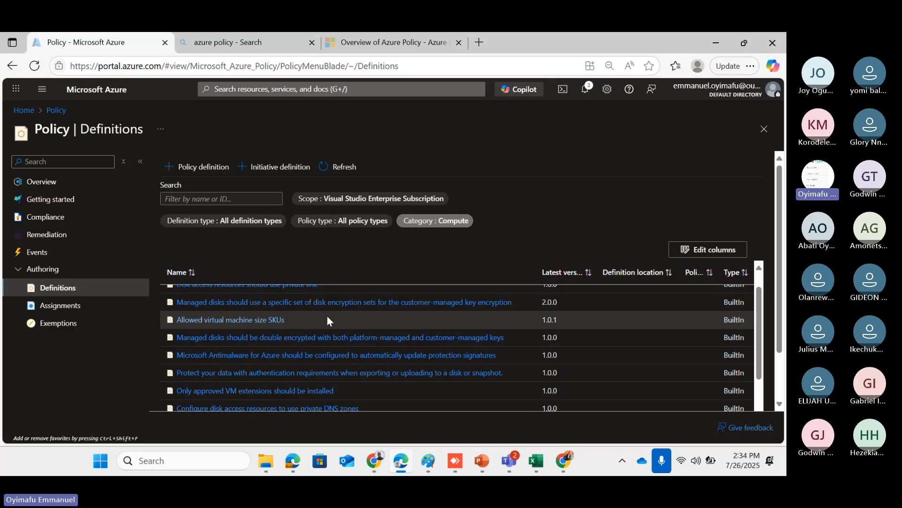
left_click(252, 321)
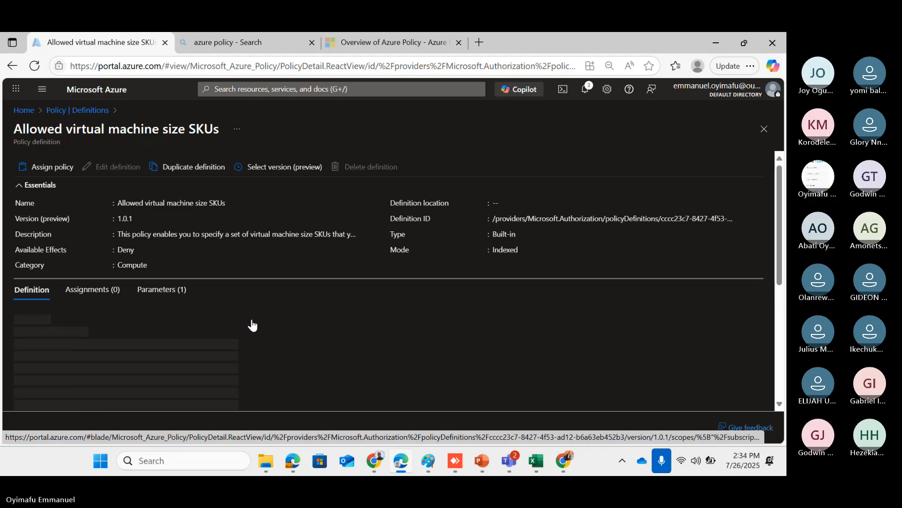
scroll(252, 320, "down", 1)
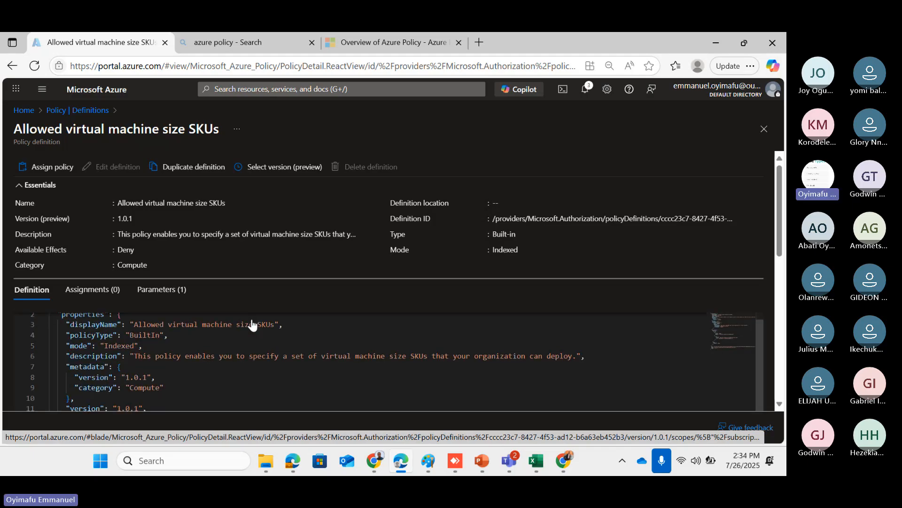
triple_click(253, 275)
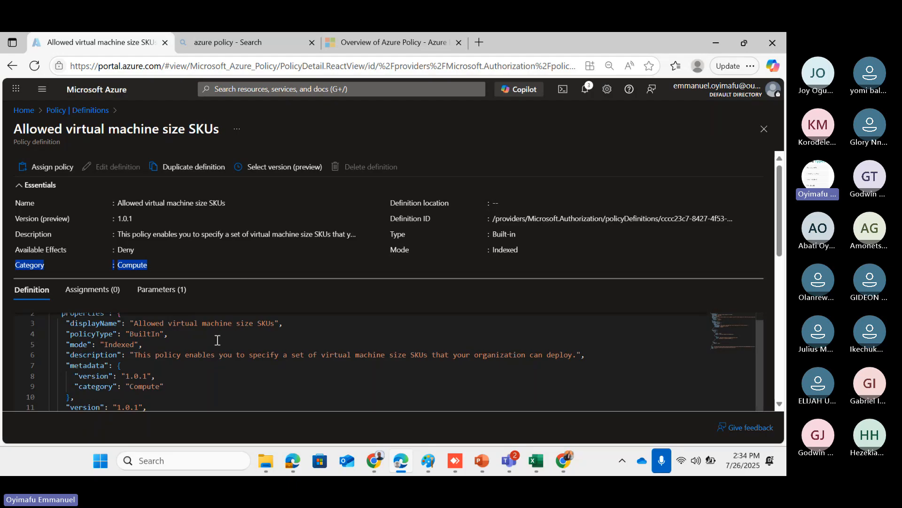
scroll(218, 339, "up", 1)
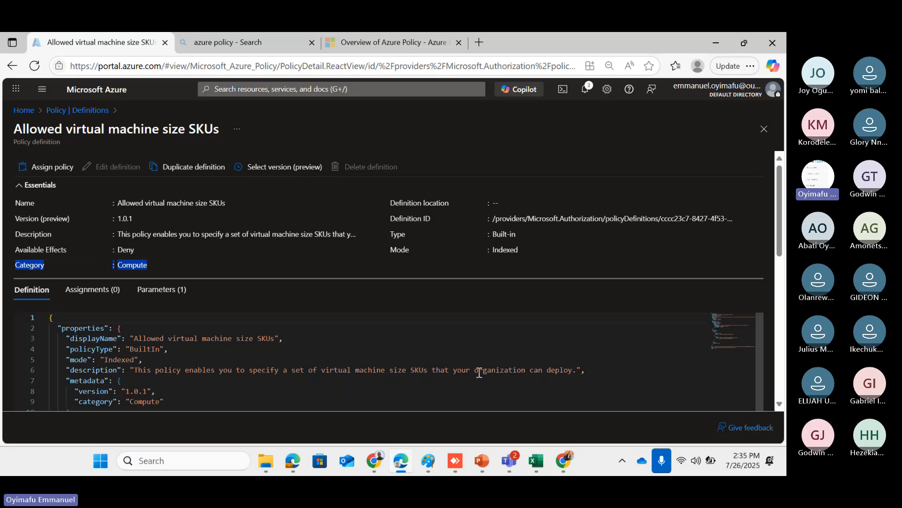
scroll(576, 377, "down", 1)
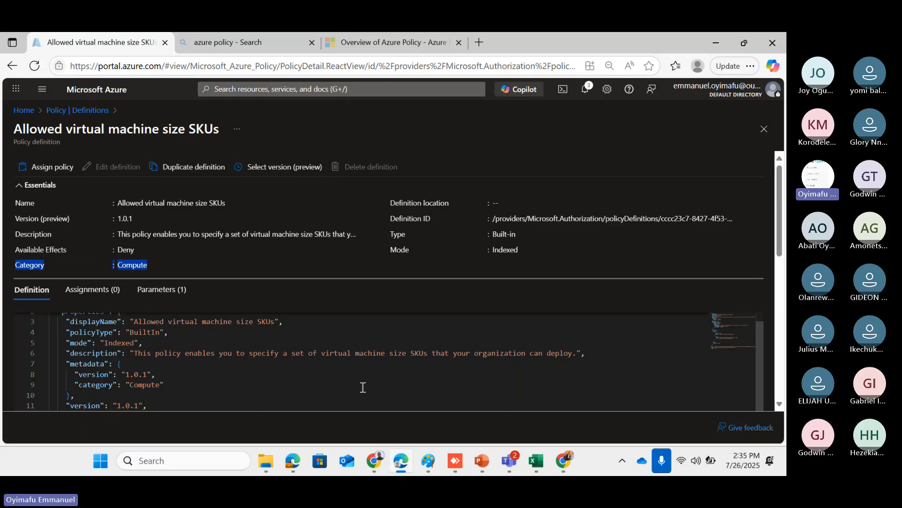
scroll(363, 387, "down", 2)
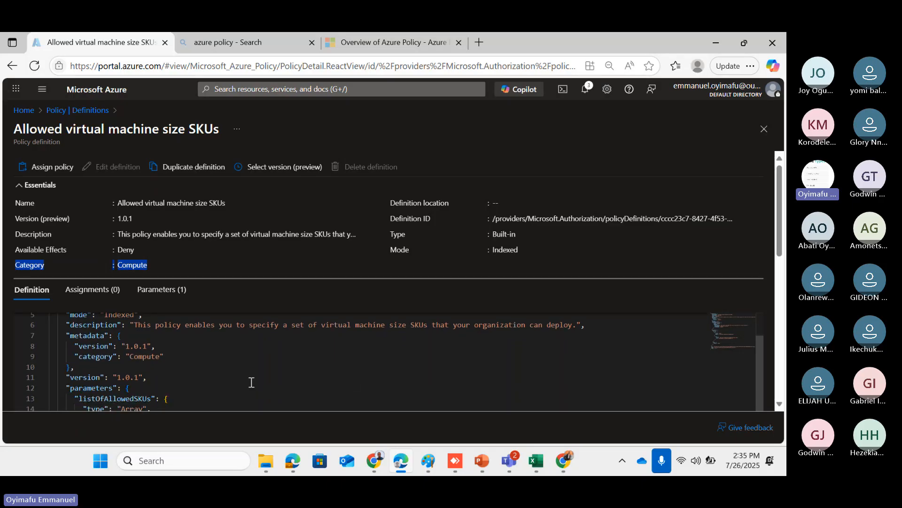
scroll(251, 382, "down", 1)
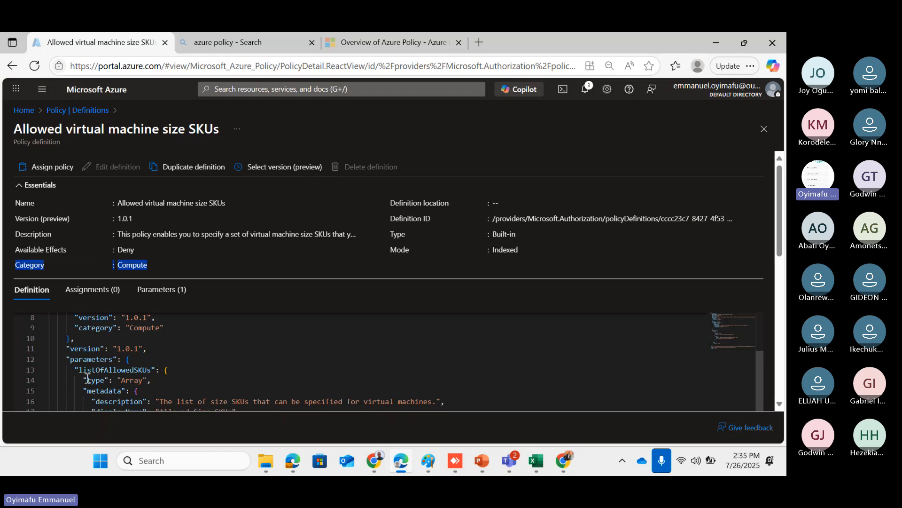
scroll(194, 377, "down", 2)
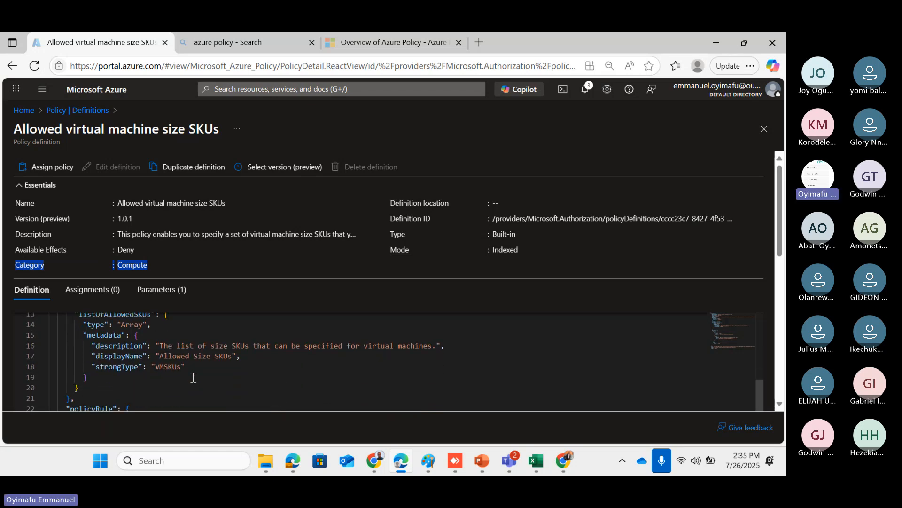
scroll(193, 378, "down", 3)
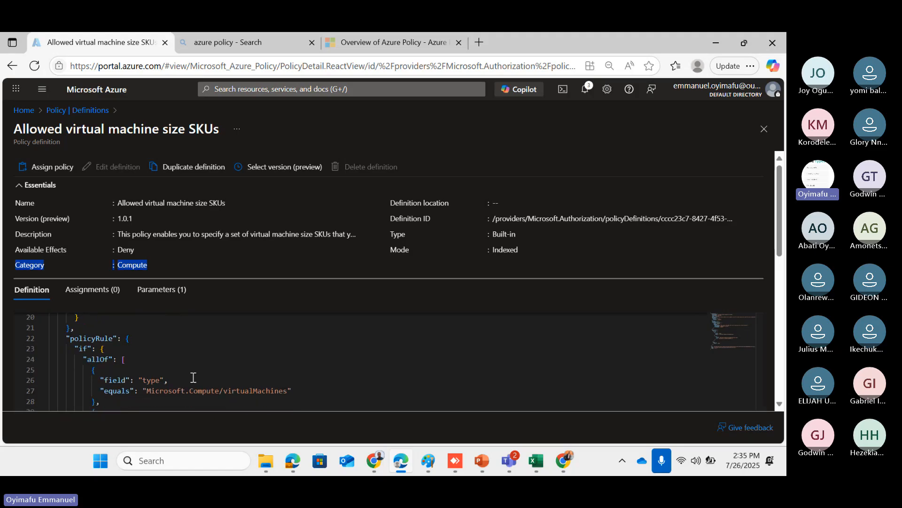
scroll(193, 377, "down", 2)
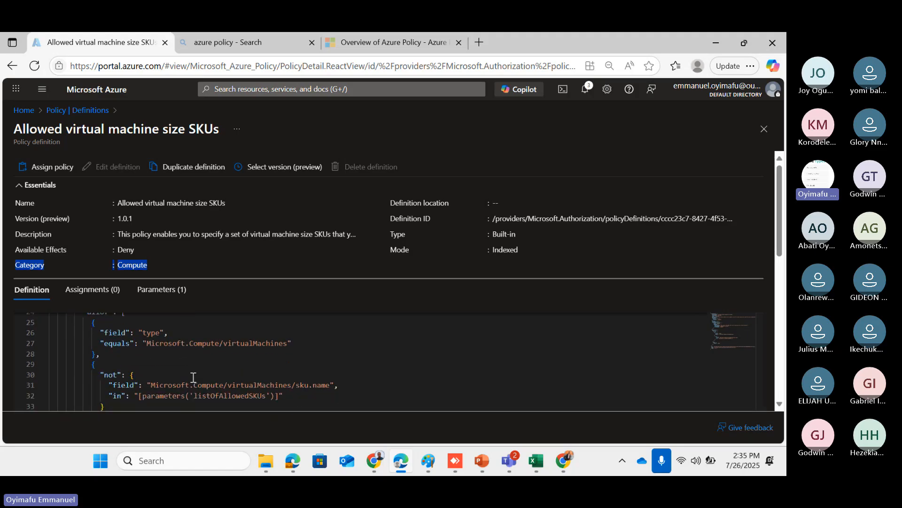
scroll(193, 377, "down", 5)
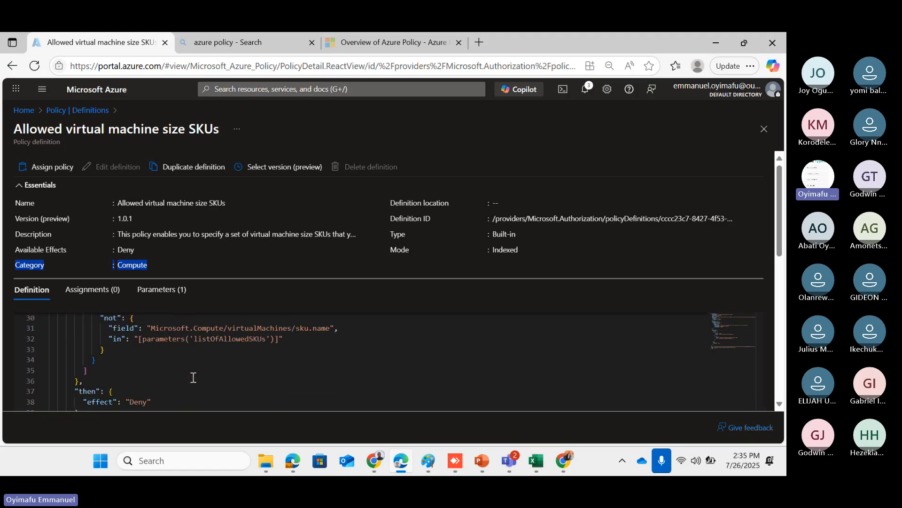
scroll(193, 377, "down", 2)
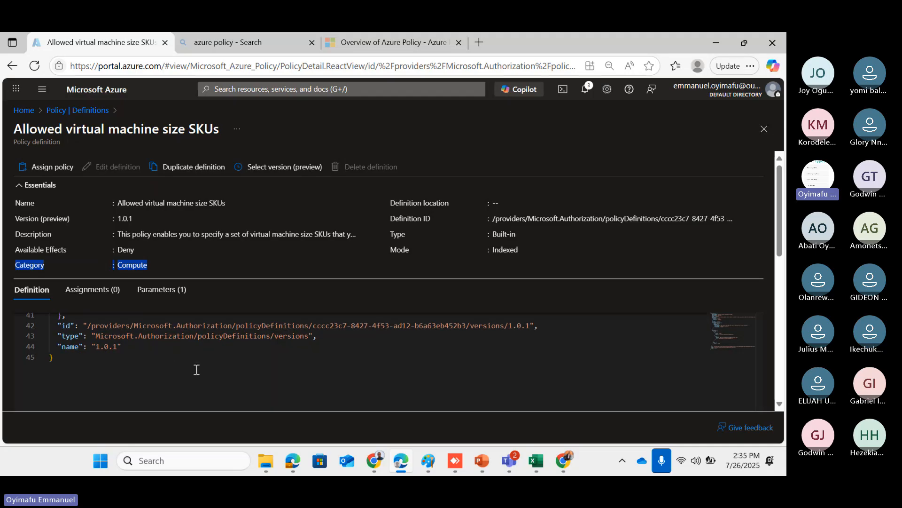
scroll(196, 369, "up", 3)
scroll(196, 370, "up", 5)
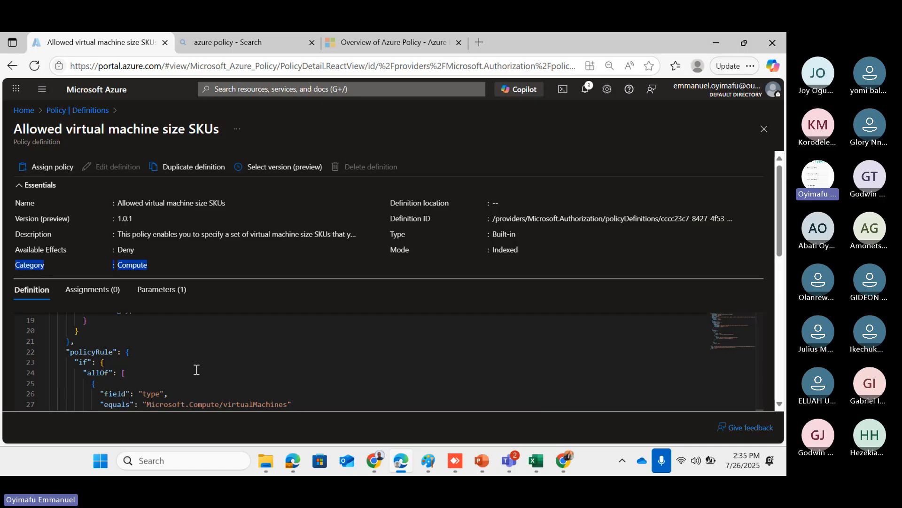
scroll(197, 369, "up", 4)
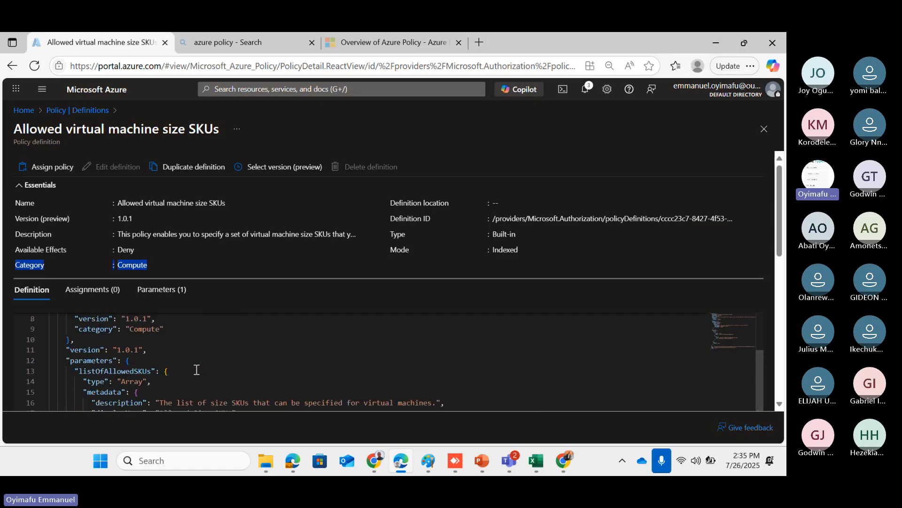
scroll(196, 370, "up", 1)
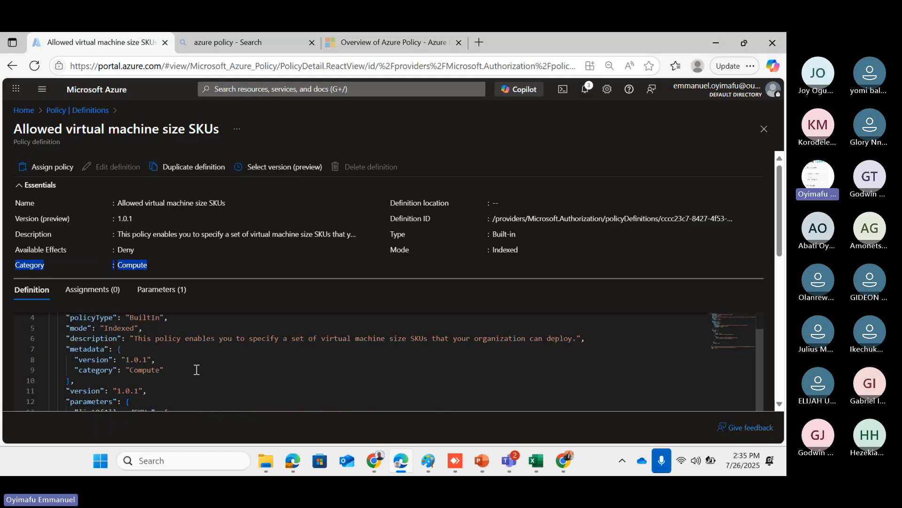
scroll(196, 370, "up", 1)
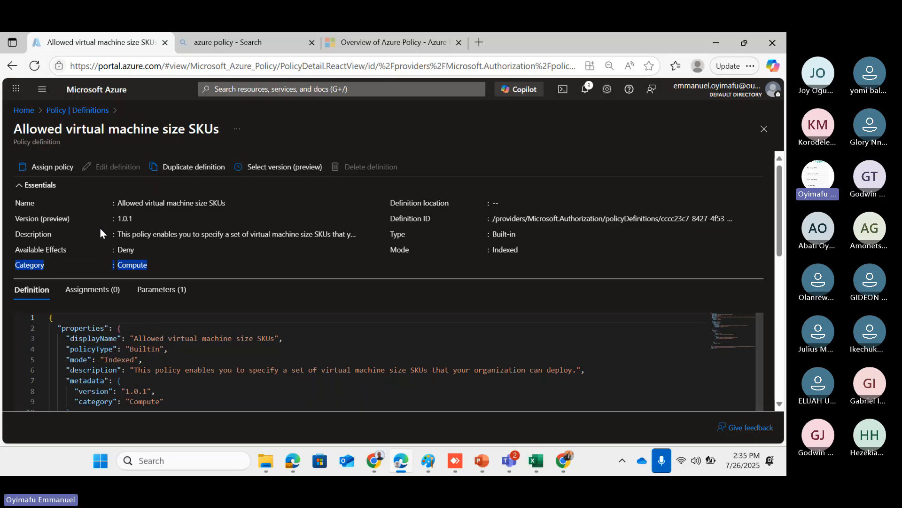
Start assigning the Allowed virtual machine size SKUs policy definition
left_click(37, 171)
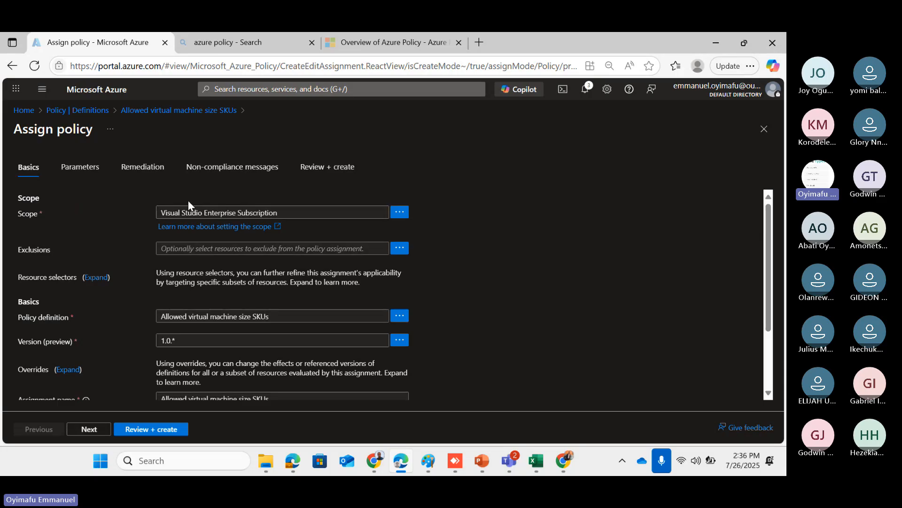
Choose the yafcloudcomputing resource group in the assignment's scope picker
left_click(399, 216)
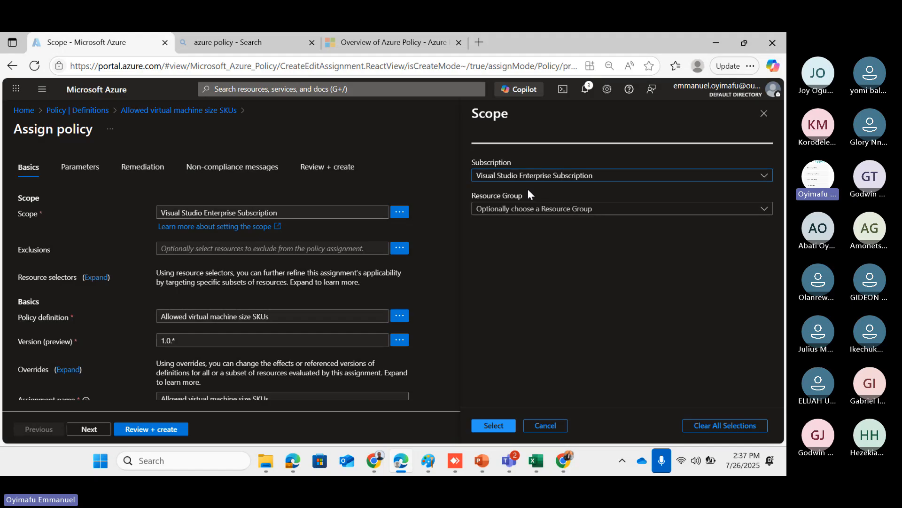
left_click(612, 213)
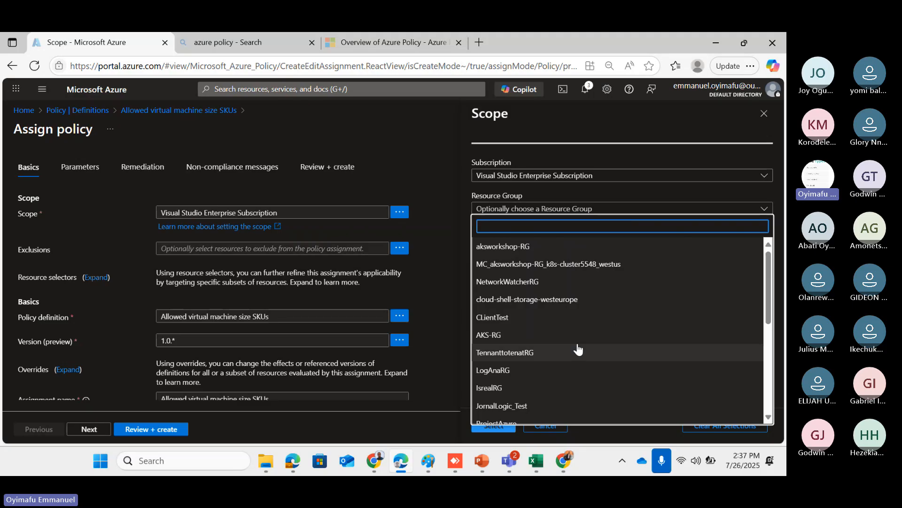
scroll(579, 348, "down", 7)
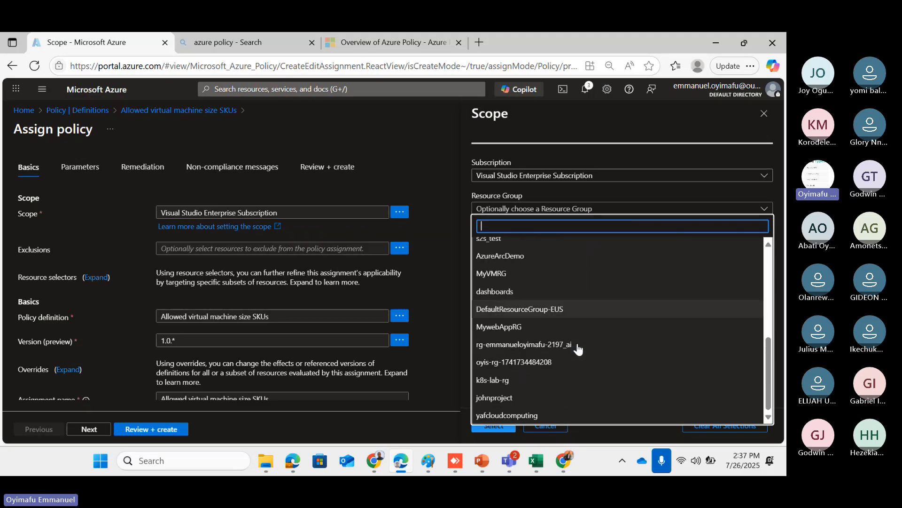
left_click(486, 415)
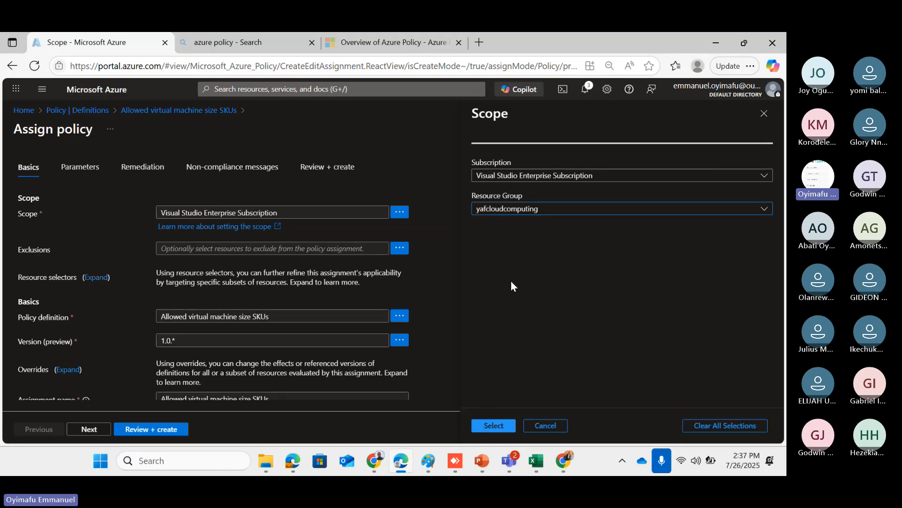
Confirm the scope as Visual Studio Enterprise Subscription/yafcloudcomputing
left_click(493, 425)
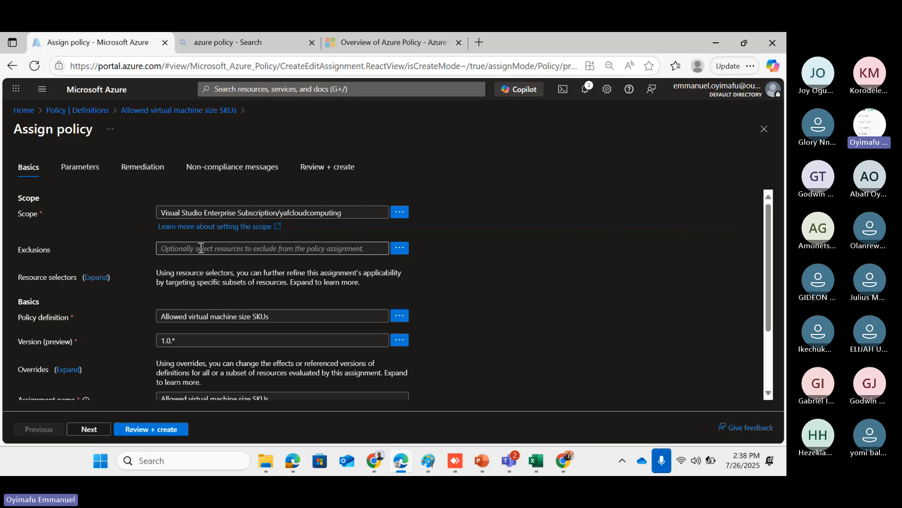
left_click(399, 251)
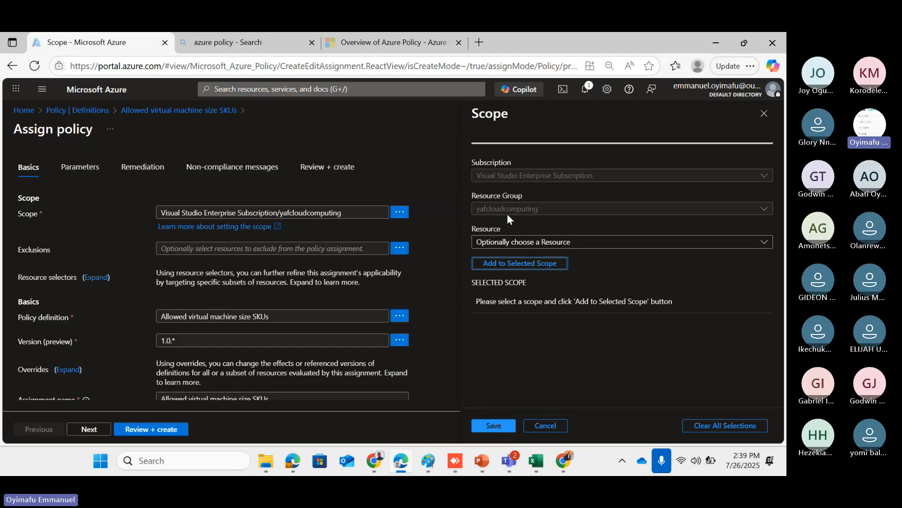
left_click(652, 247)
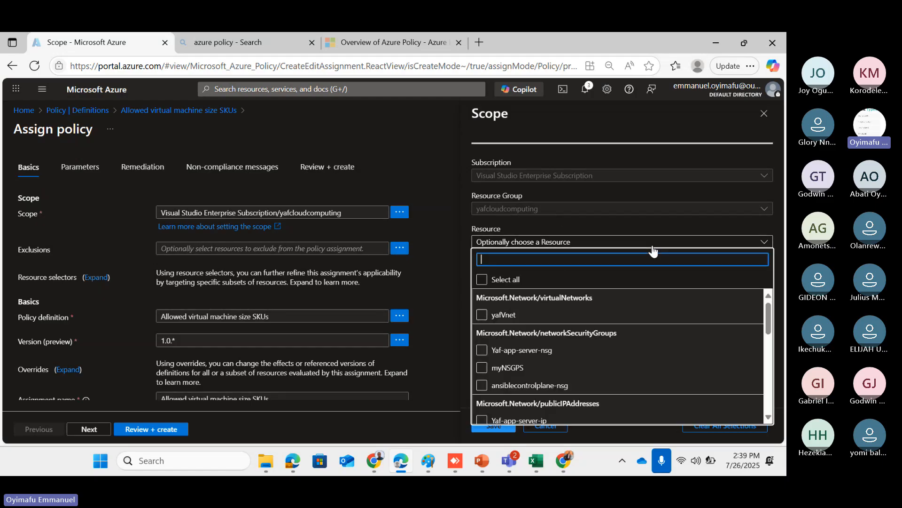
scroll(600, 374, "down", 4)
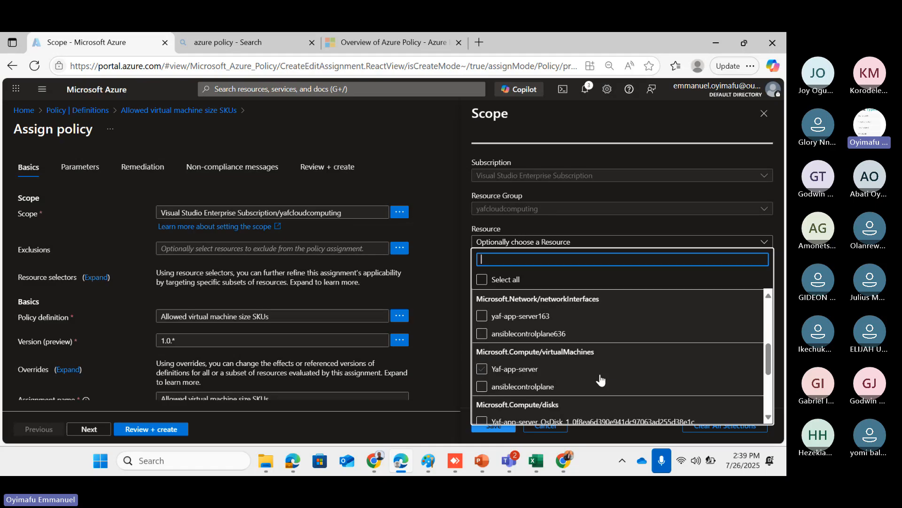
scroll(600, 379, "down", 5)
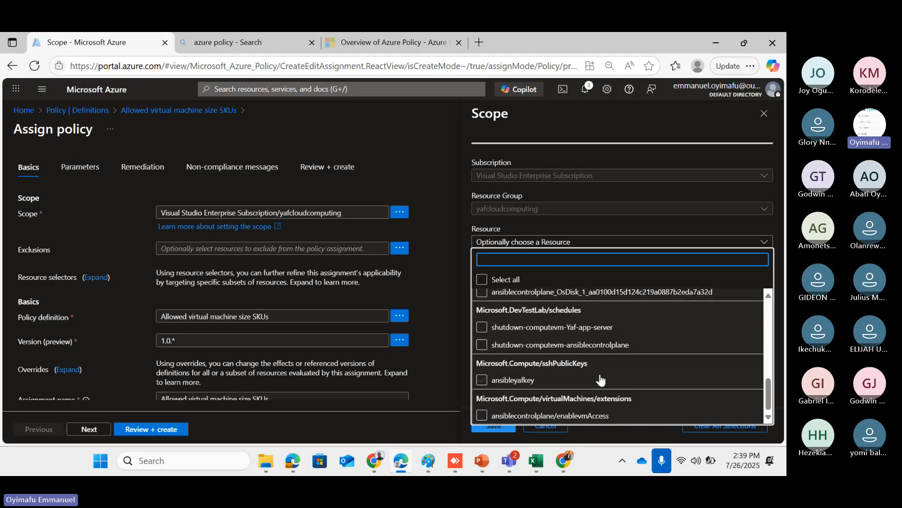
scroll(601, 380, "up", 8)
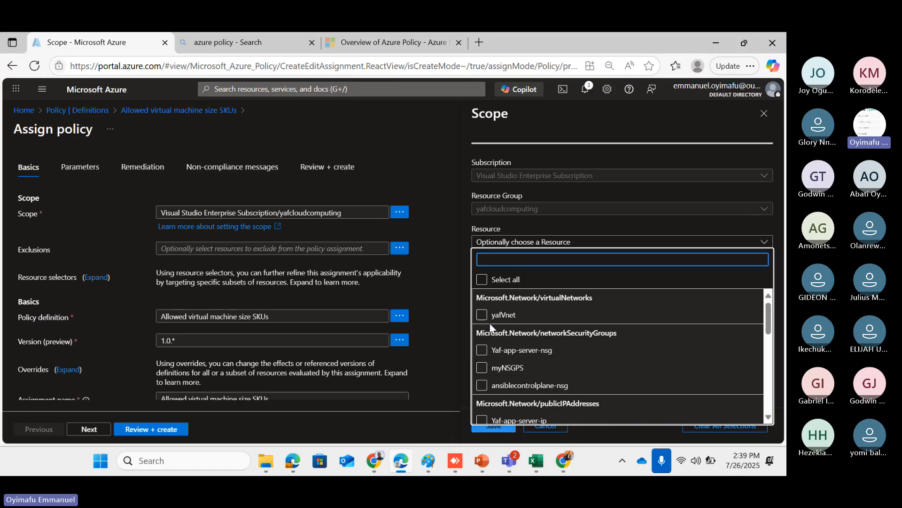
scroll(595, 331, "down", 3)
scroll(596, 331, "down", 4)
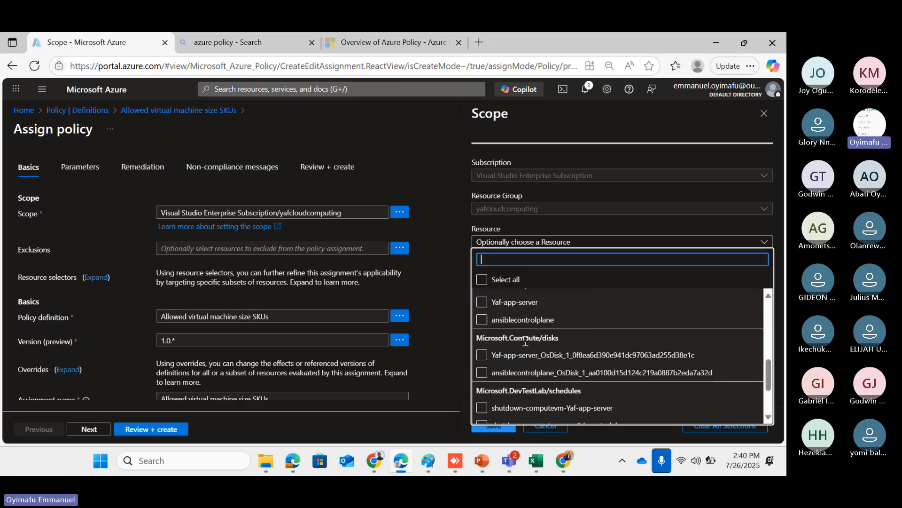
scroll(566, 353, "down", 2)
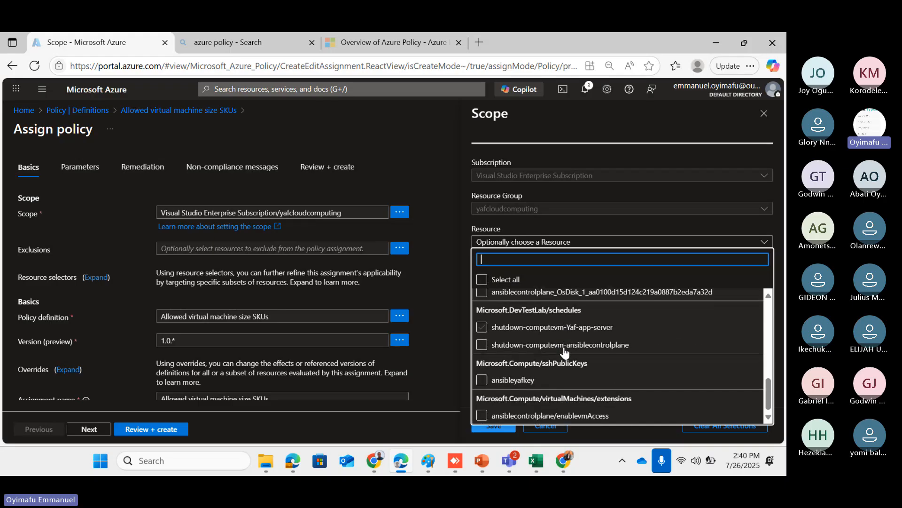
scroll(564, 352, "up", 8)
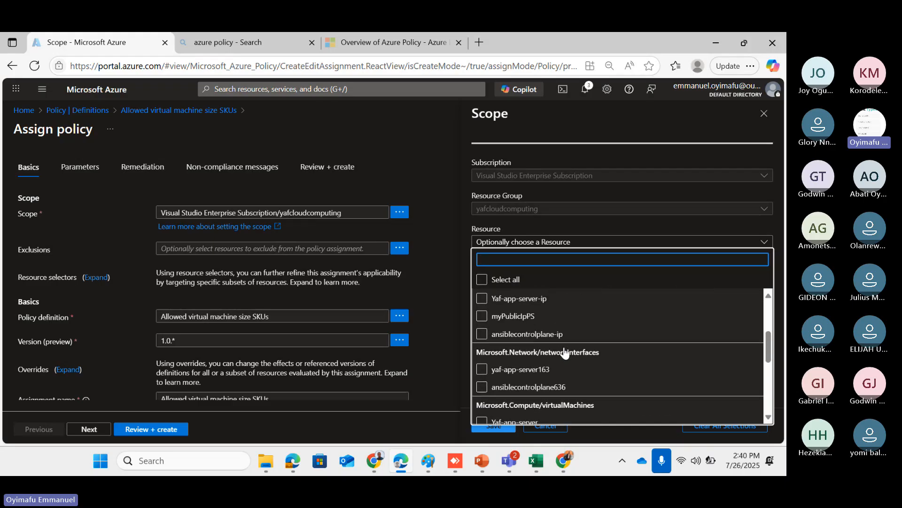
scroll(565, 347, "down", 2)
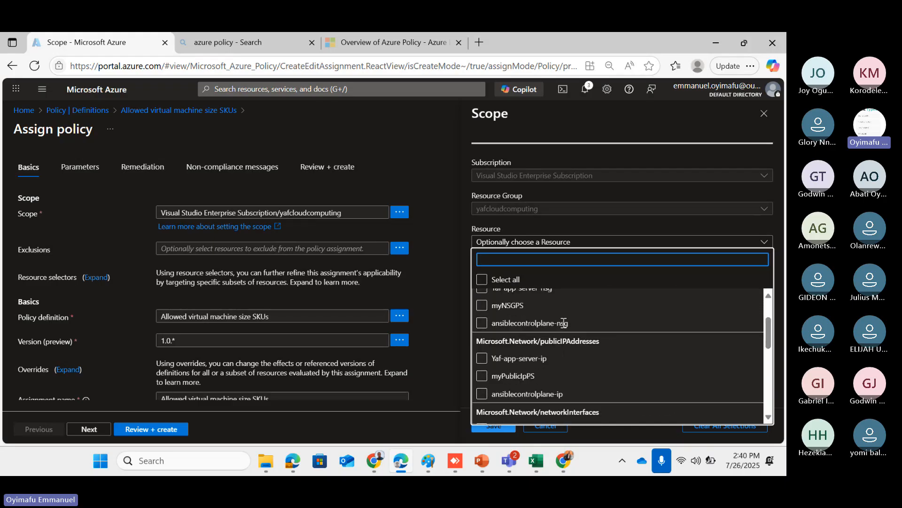
left_click(546, 222)
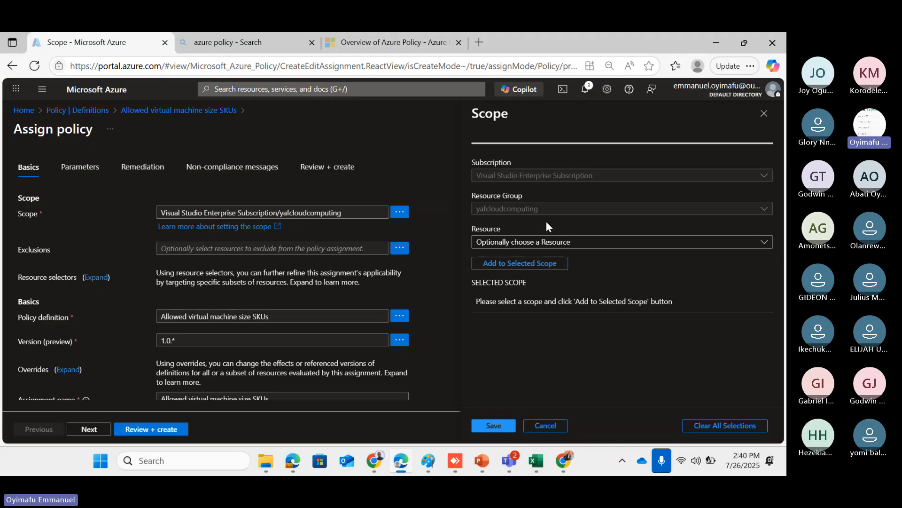
left_click(765, 114)
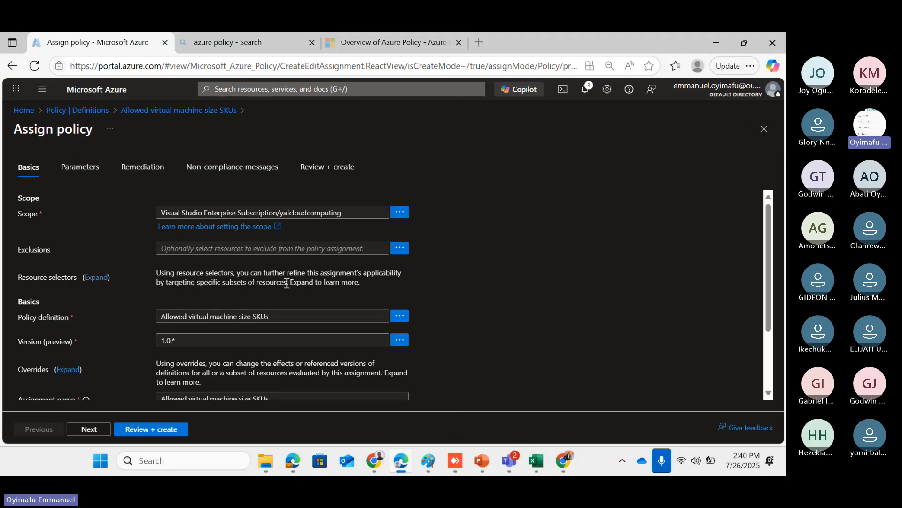
scroll(286, 283, "down", 1)
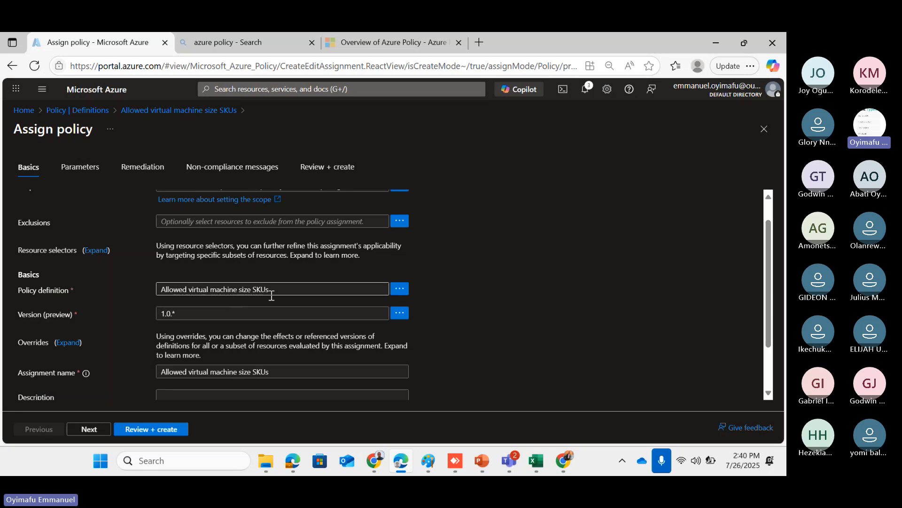
scroll(263, 293, "down", 1)
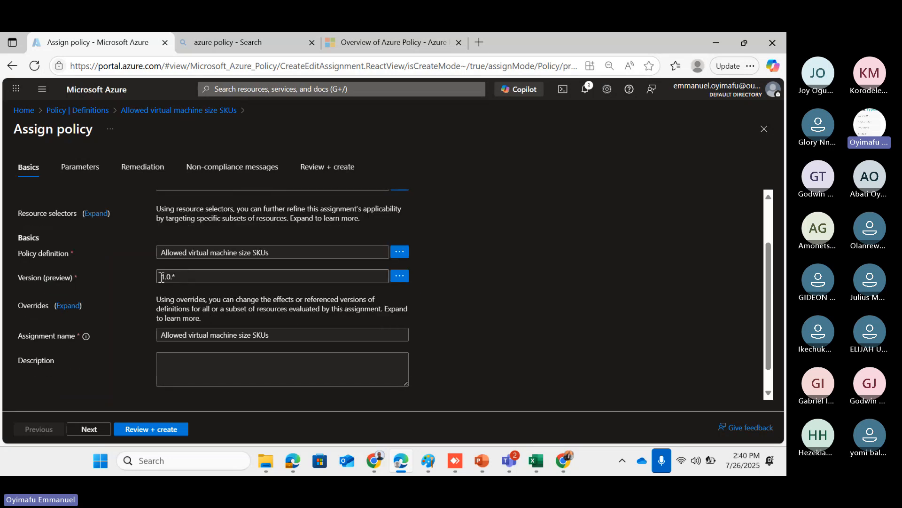
scroll(212, 289, "down", 1)
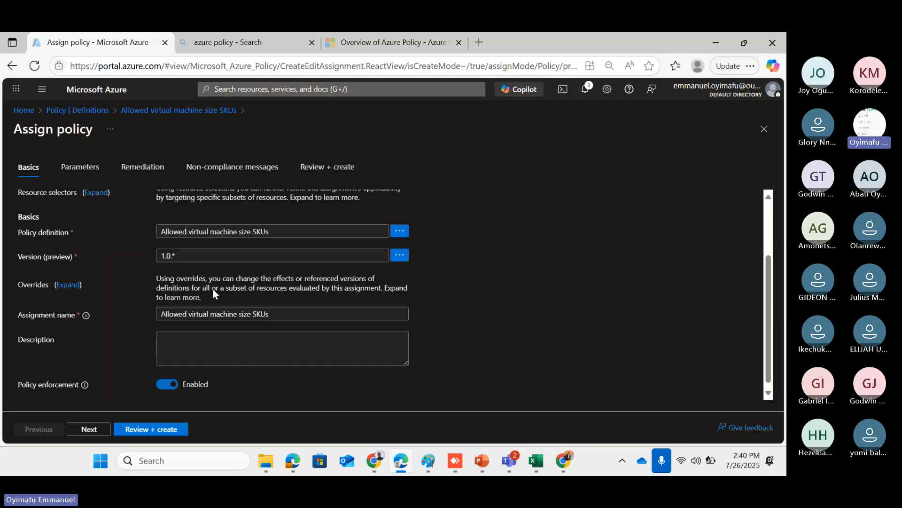
Enter the description 'This policy is to prevent Administrators from creating VMs that does not use our specific size and SKU'
left_click(177, 343)
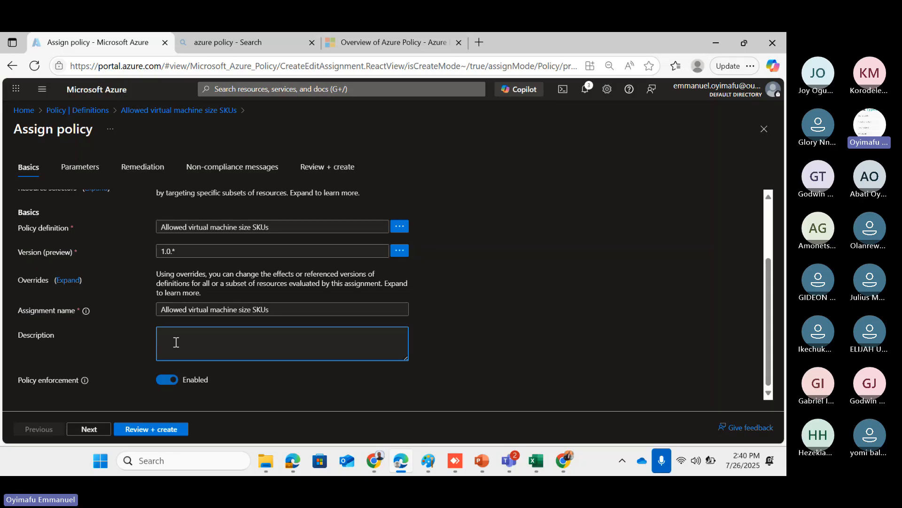
scroll(176, 343, "up", 1)
scroll(176, 342, "down", 1)
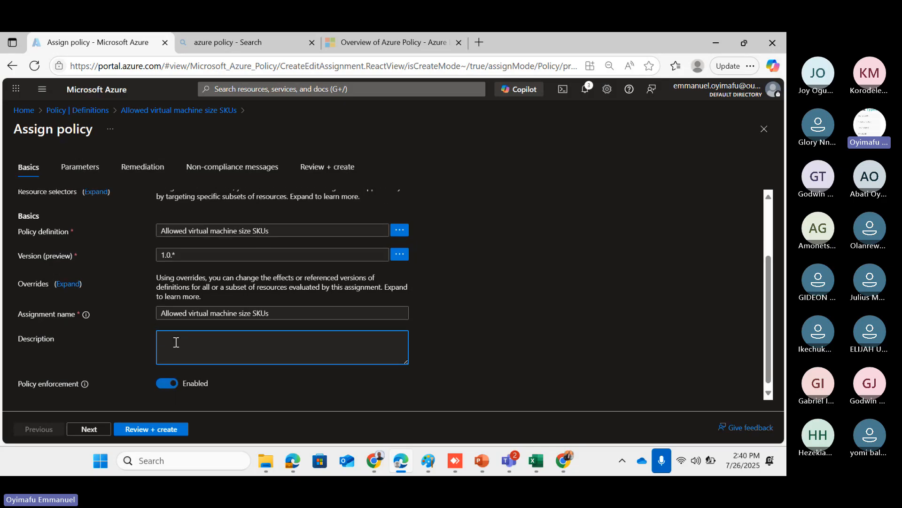
type("This")
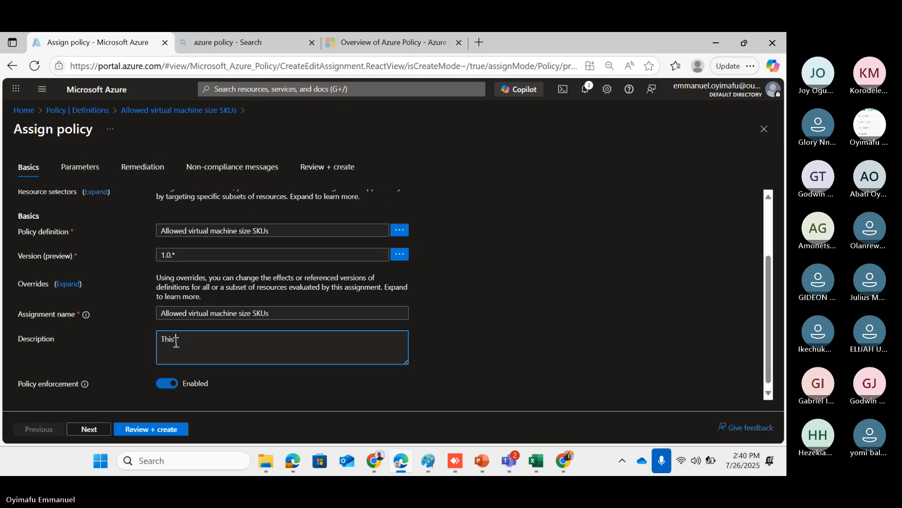
type(" policy ")
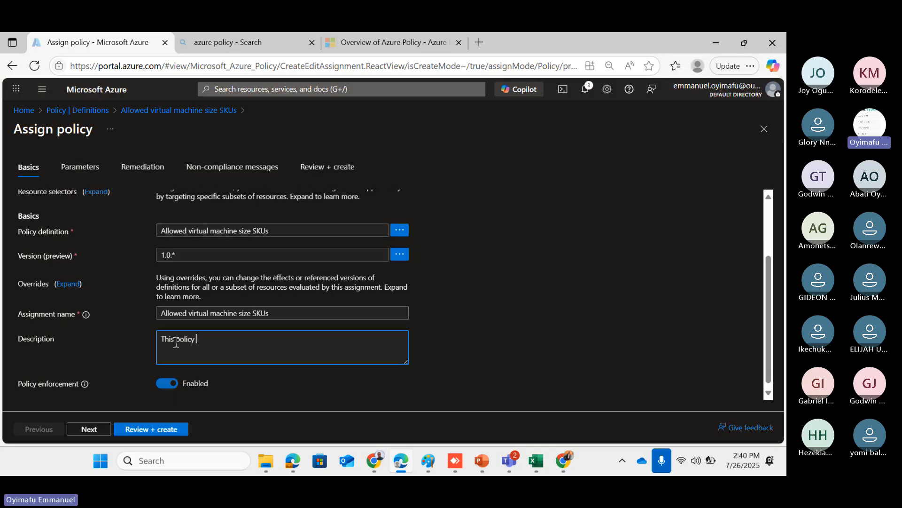
type("s")
key("BackSpace")
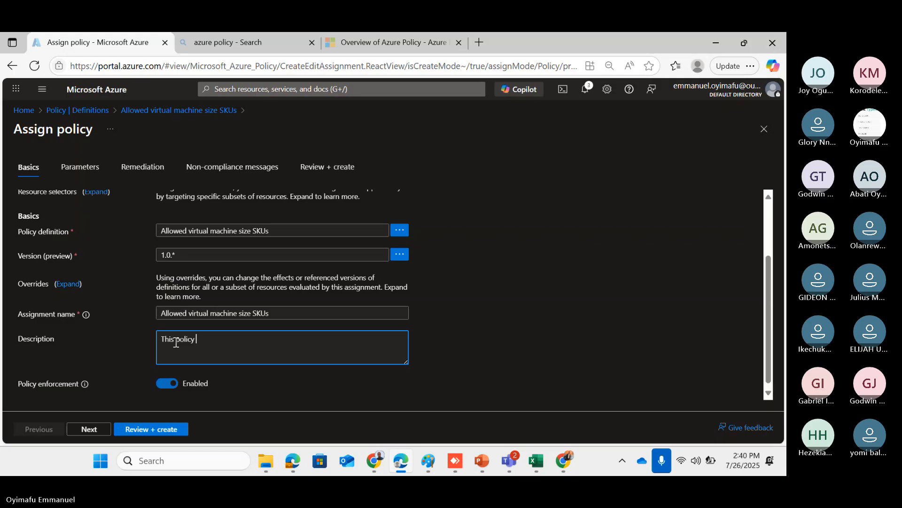
type("is to")
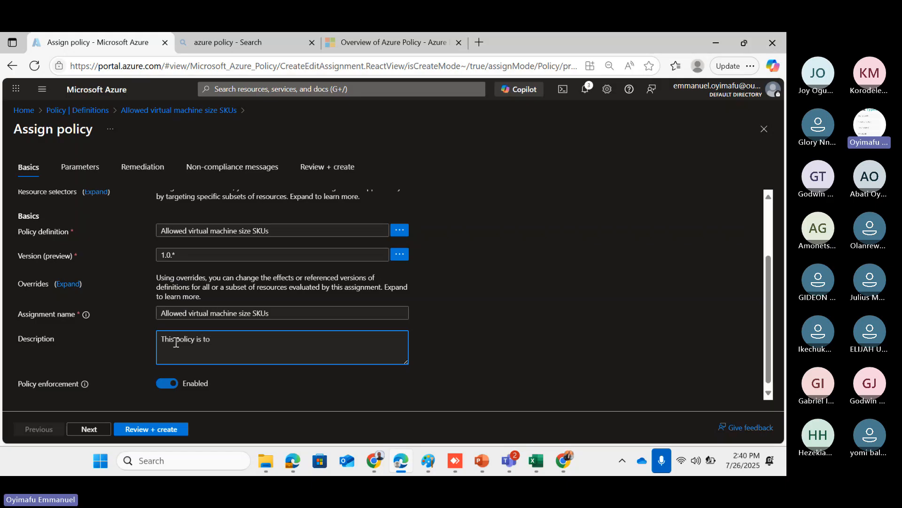
type(" pr")
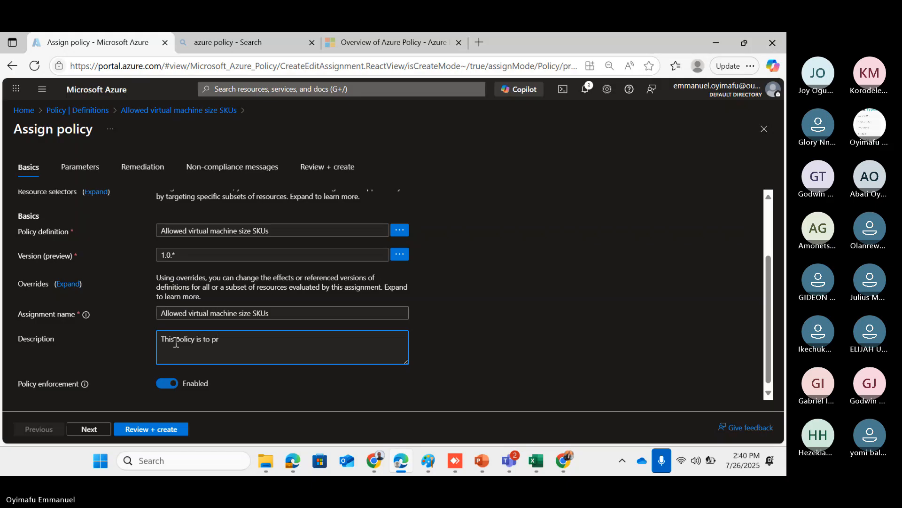
type("eveny")
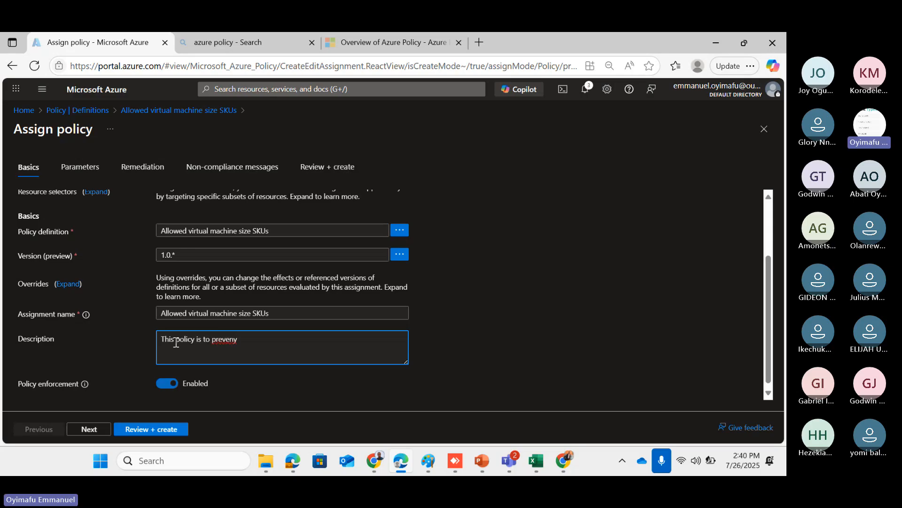
key("BackSpace")
type("t")
type("< A")
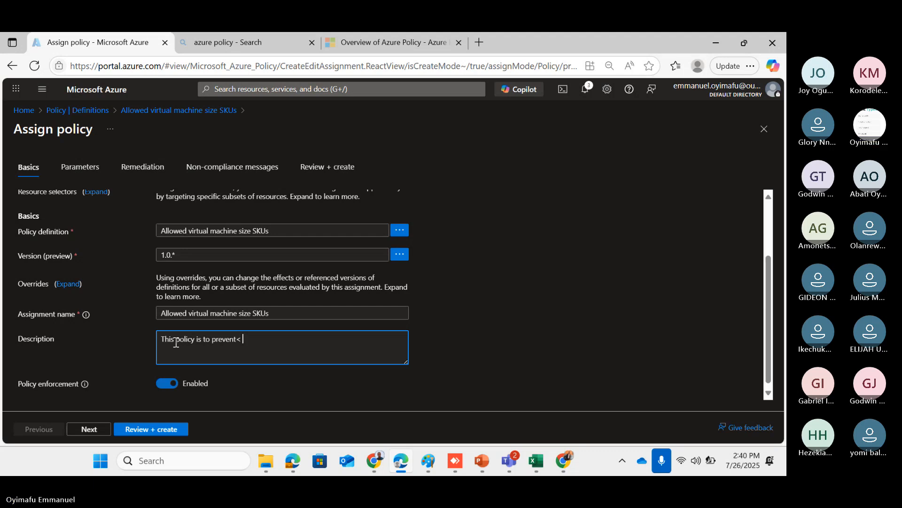
key("BackSpace")
key("BackSpace")
key("BackSpace")
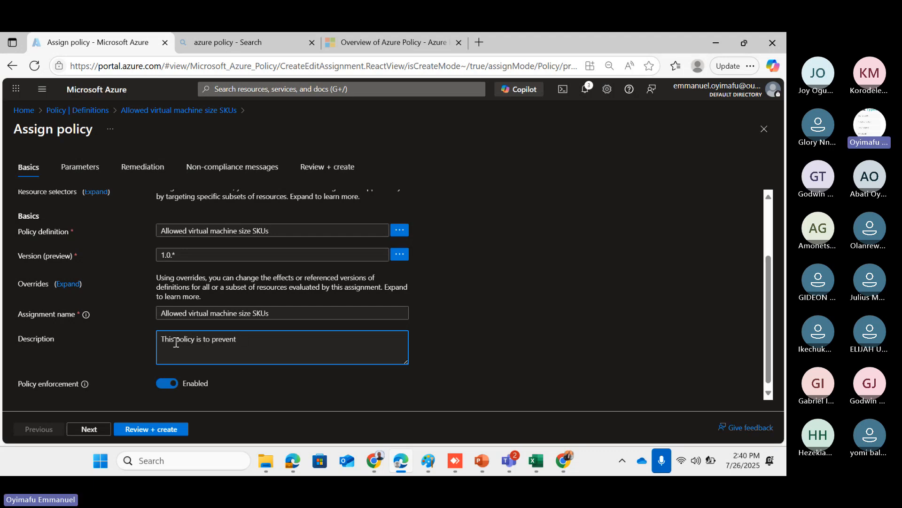
type("Administrators from creating ")
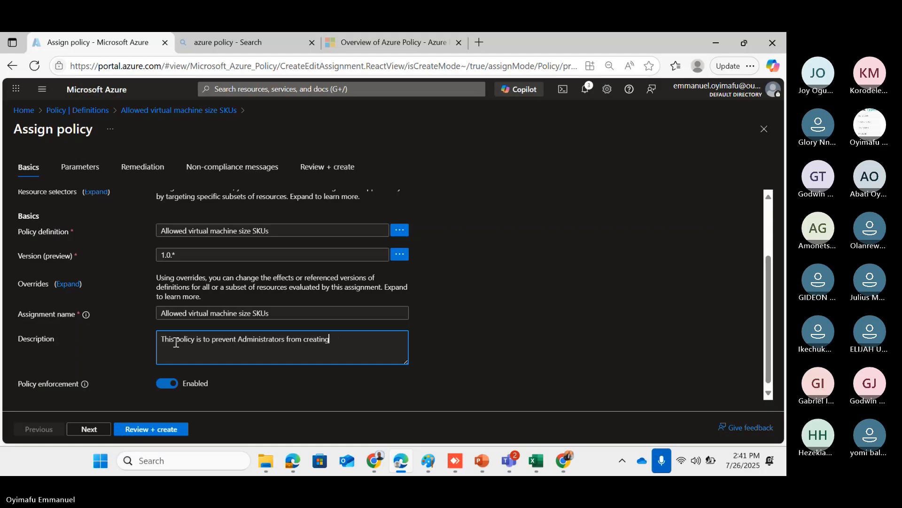
type("VM")
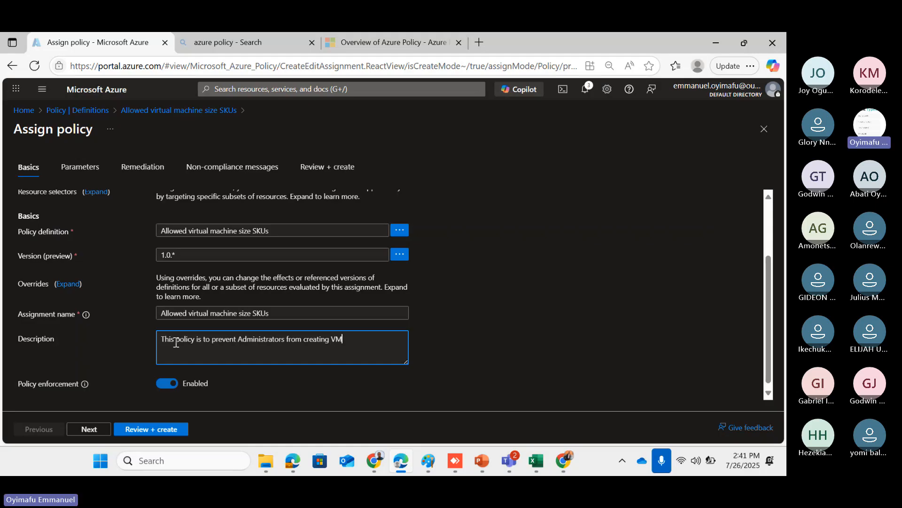
type("s that does not use our specific")
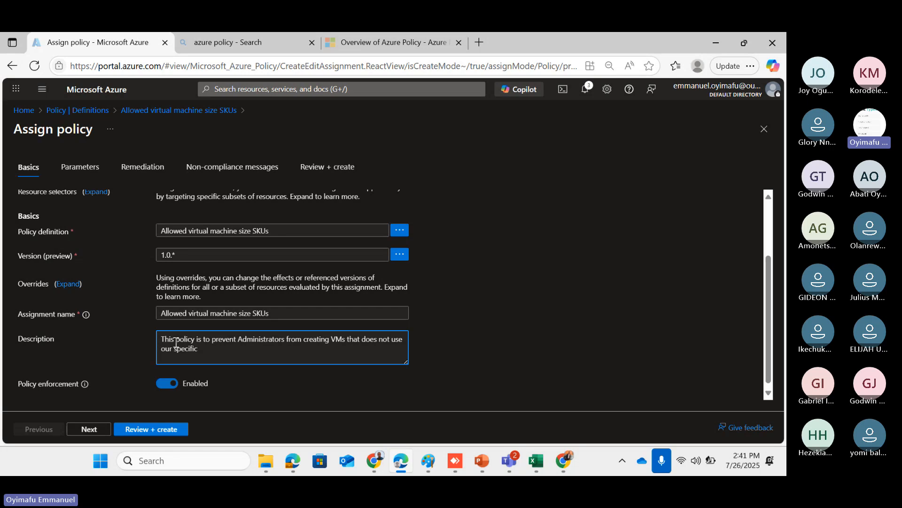
type(" size ")
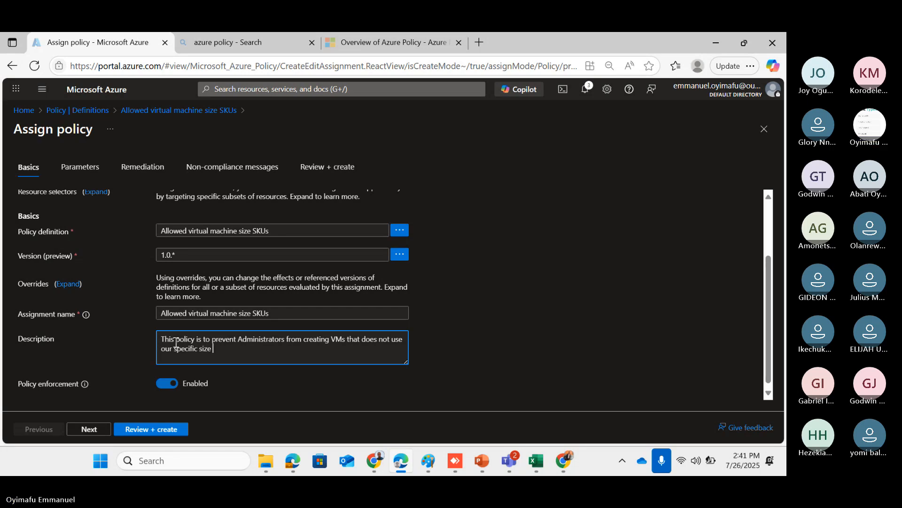
type("and ")
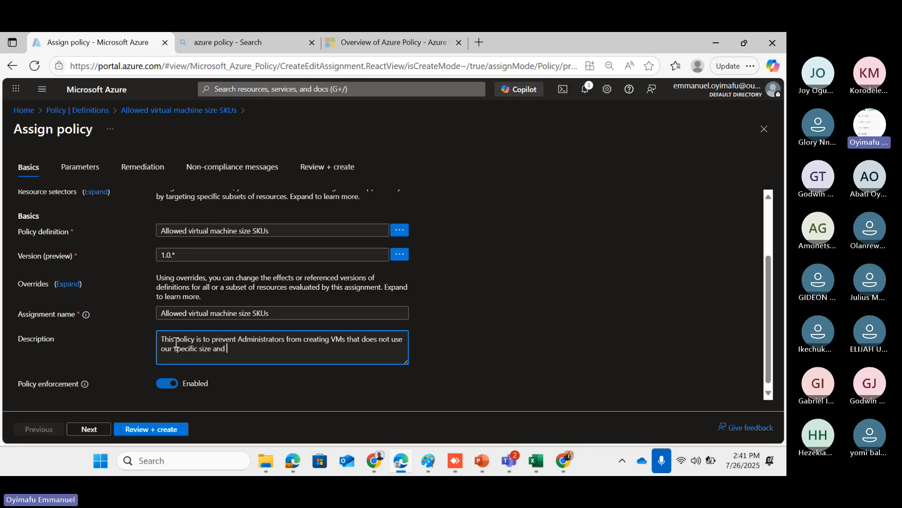
type("SKU")
scroll(262, 352, "up", 1)
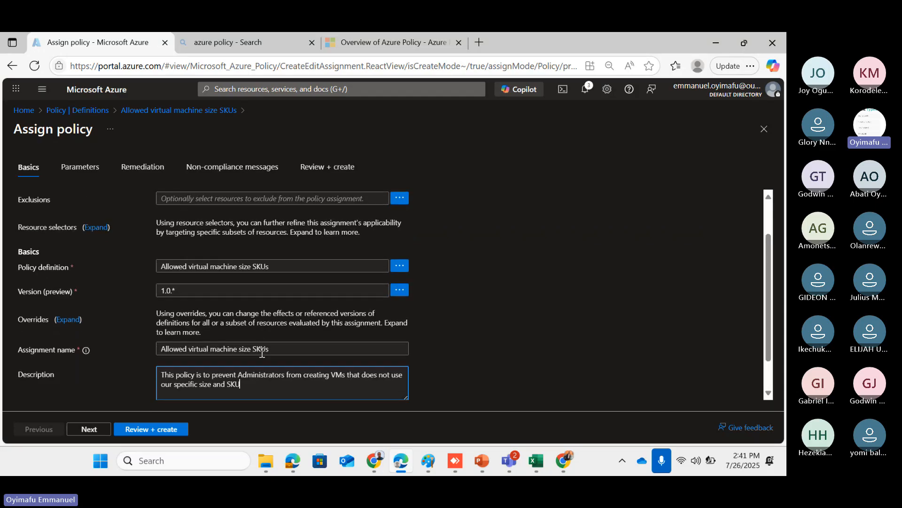
scroll(262, 352, "down", 1)
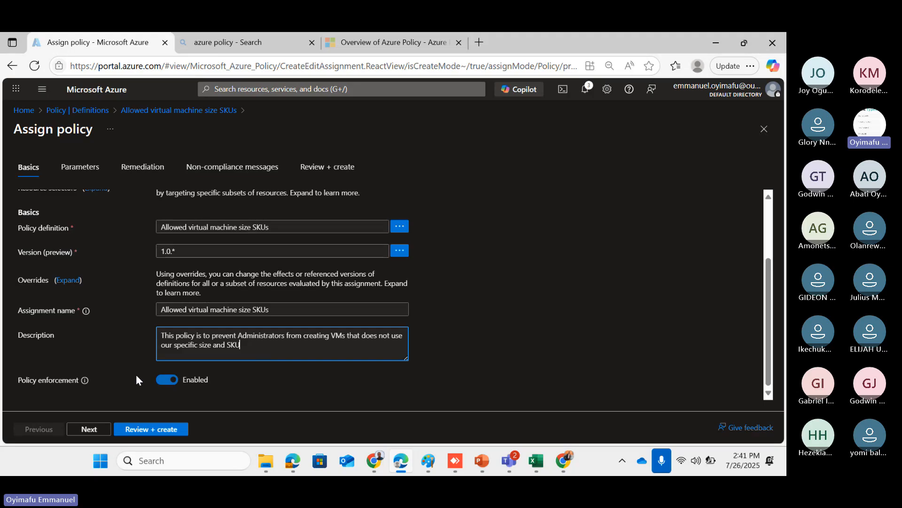
scroll(172, 303, "up", 2)
scroll(170, 303, "down", 2)
scroll(103, 240, "up", 3)
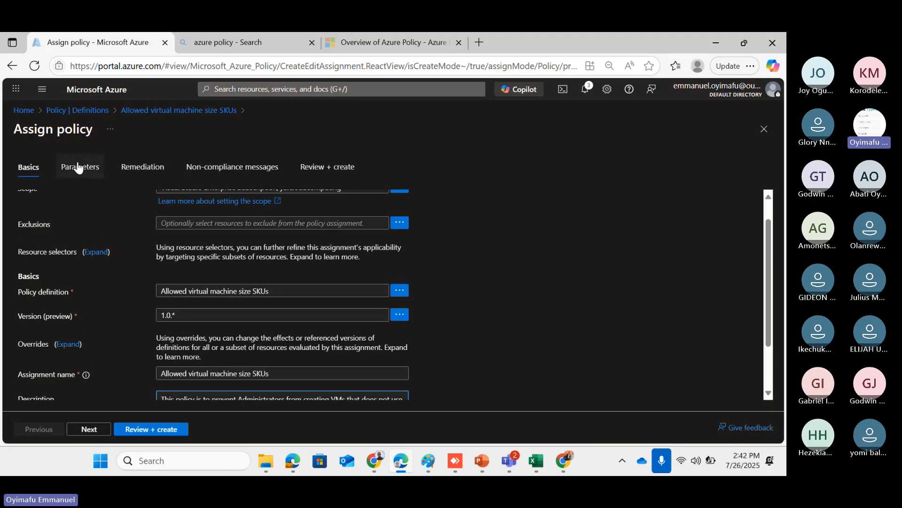
Set the Azure VM SKU parameter to Standard_D3_v2 and continue to Remediation
left_click(78, 166)
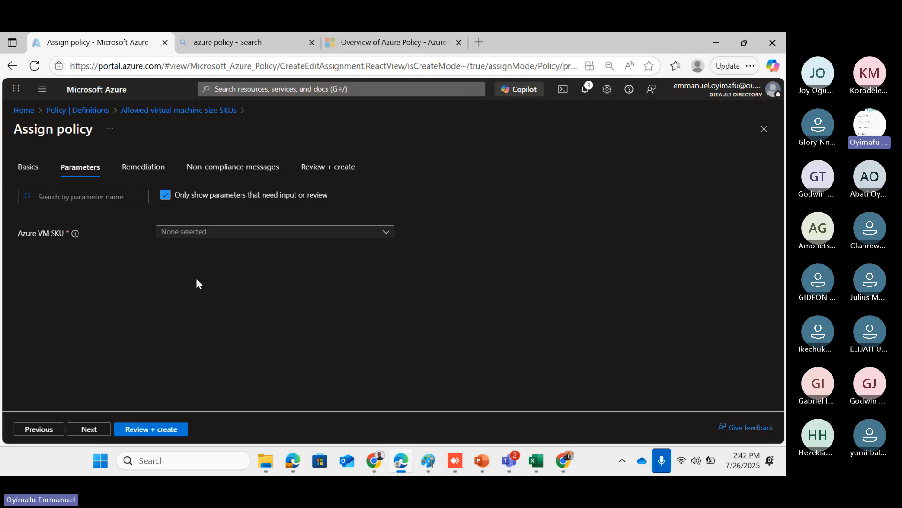
left_click(386, 232)
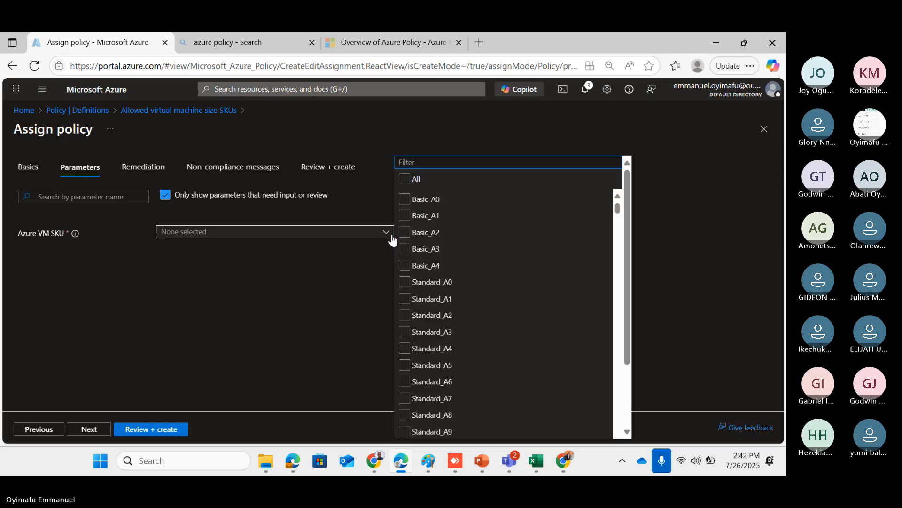
scroll(469, 266, "down", 2)
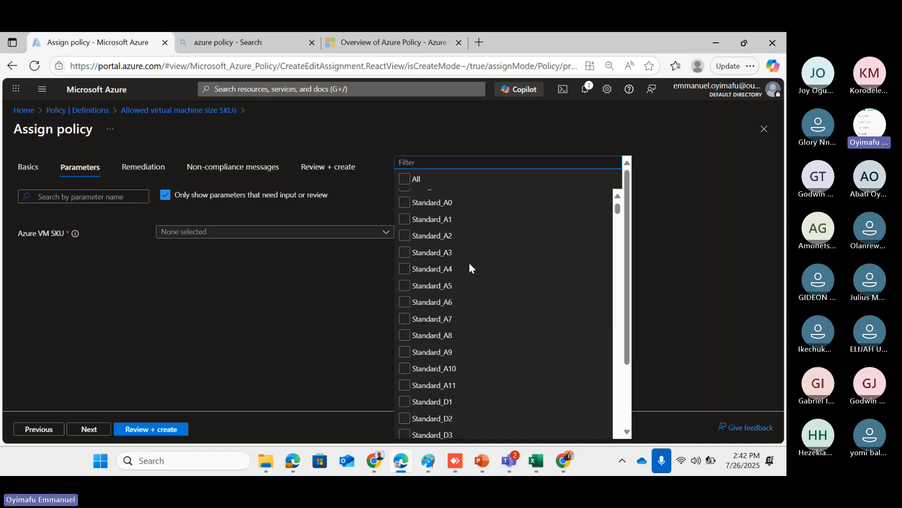
scroll(469, 265, "down", 2)
scroll(469, 266, "down", 3)
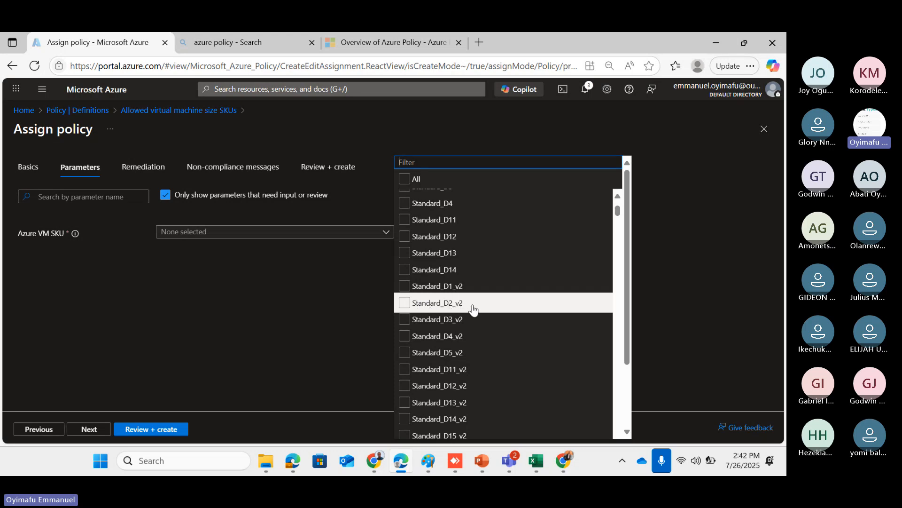
scroll(473, 308, "down", 1)
scroll(472, 308, "down", 5)
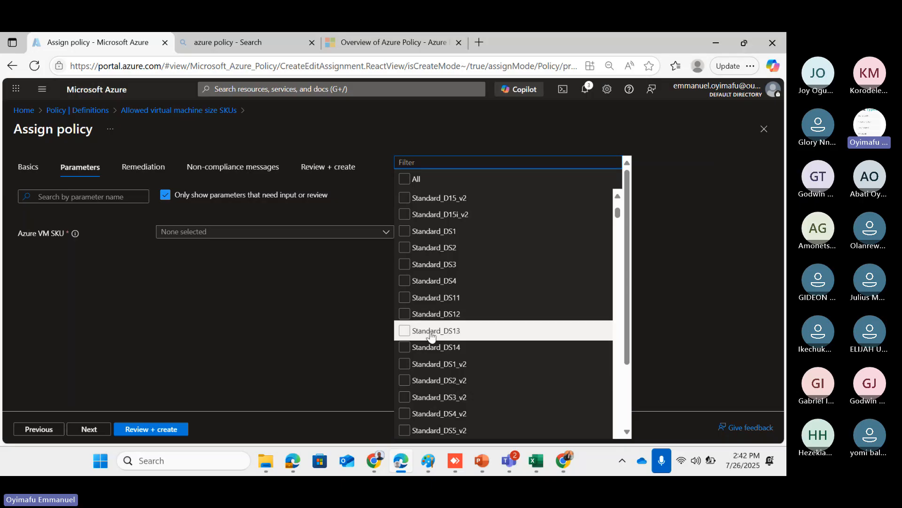
scroll(430, 331, "up", 3)
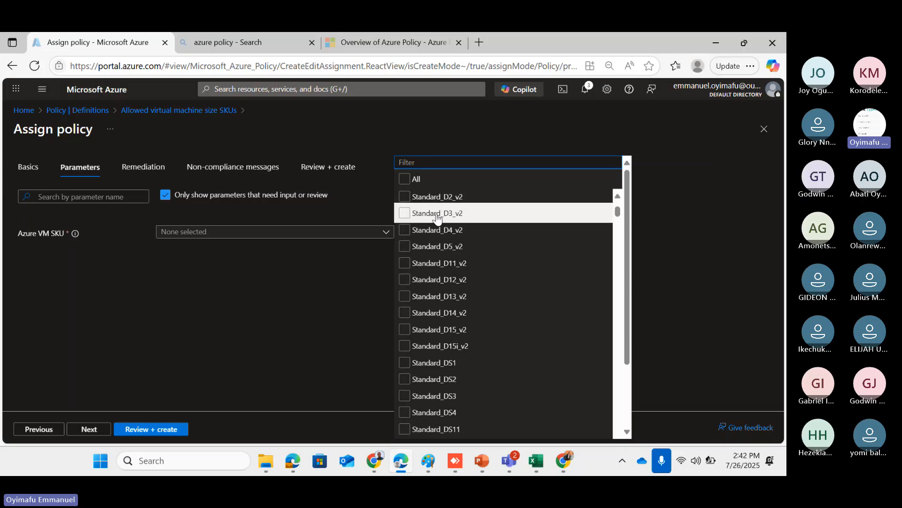
left_click(407, 215)
left_click(296, 293)
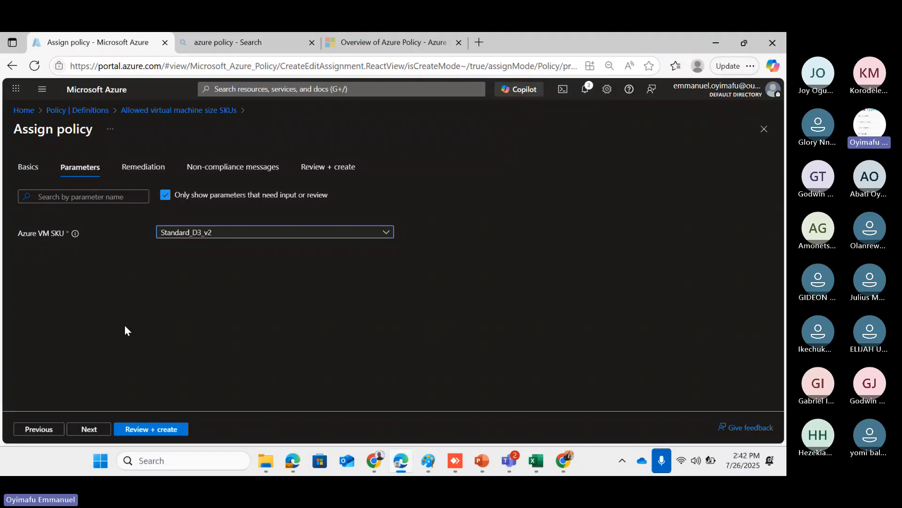
left_click(88, 429)
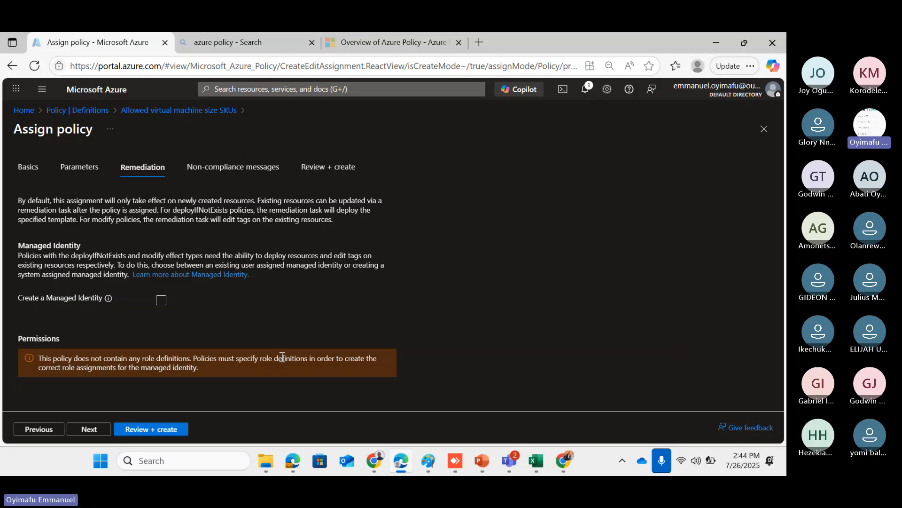
Set the non-compliance message to 'Sorry Boss its is not allowed in this .' with 'organization' removed
left_click(221, 172)
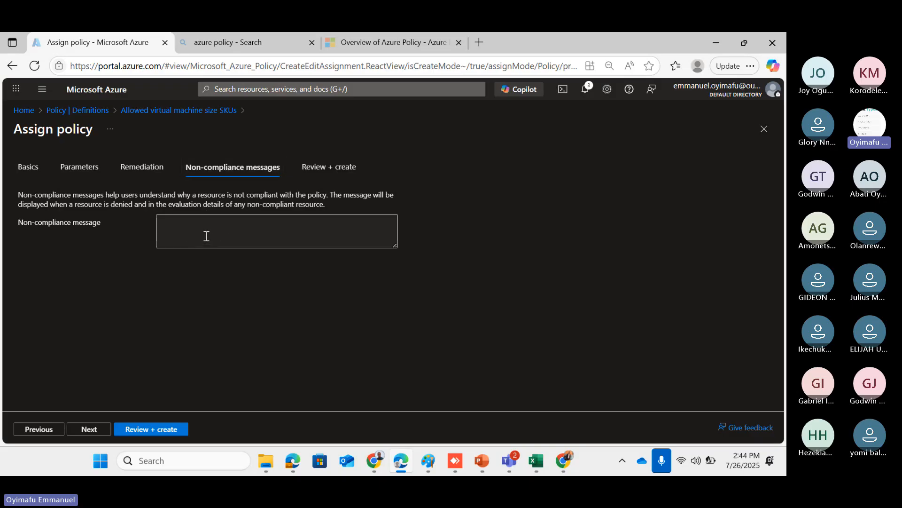
left_click(165, 231)
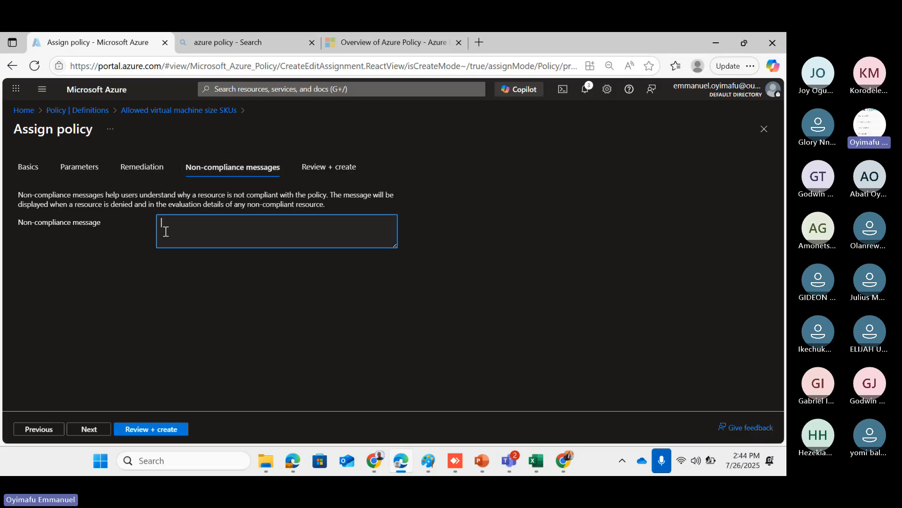
type("Sorry Boss its is not allo")
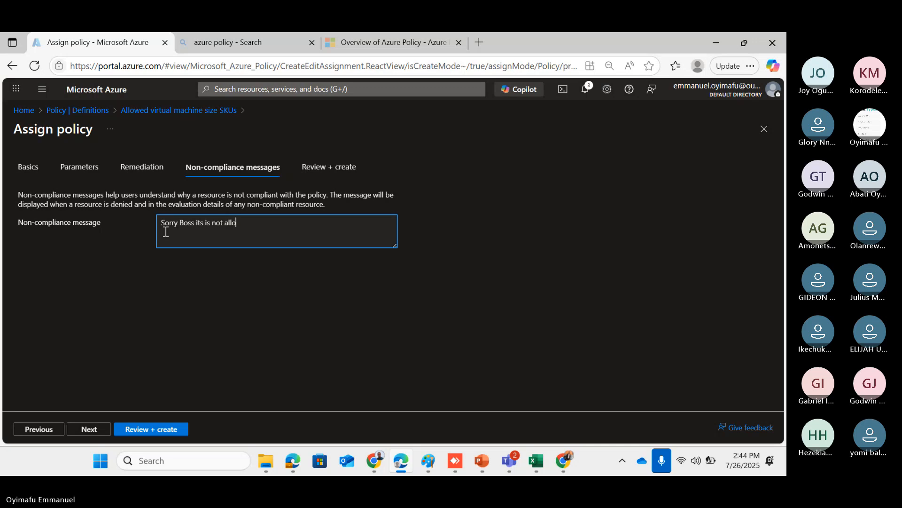
type("wed in ")
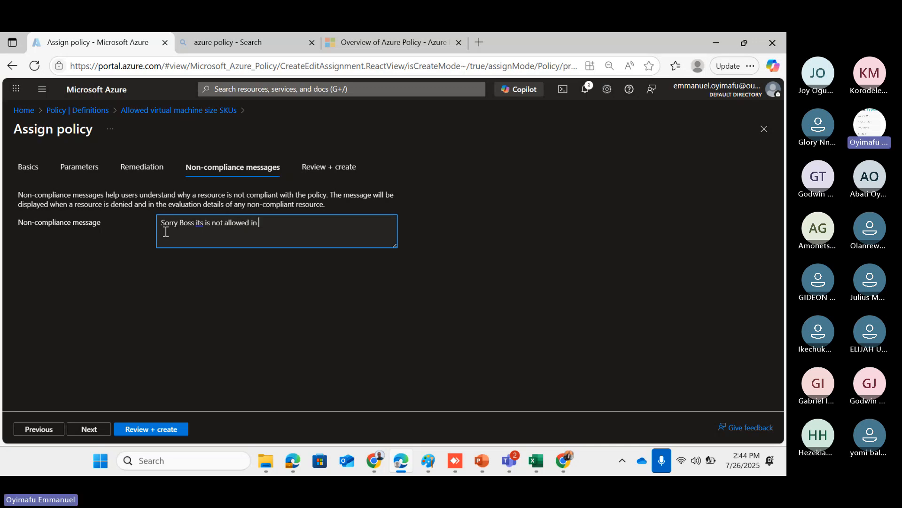
type("this organization")
double_click(324, 225)
key("BackSpace")
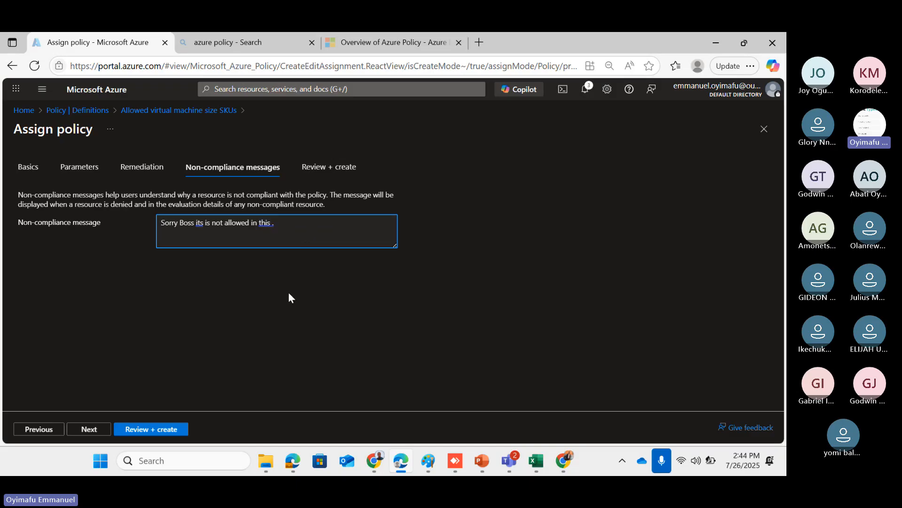
Review the Basics fields, then return to Parameters showing Azure VM SKU Standard_D3_v2
left_click(37, 172)
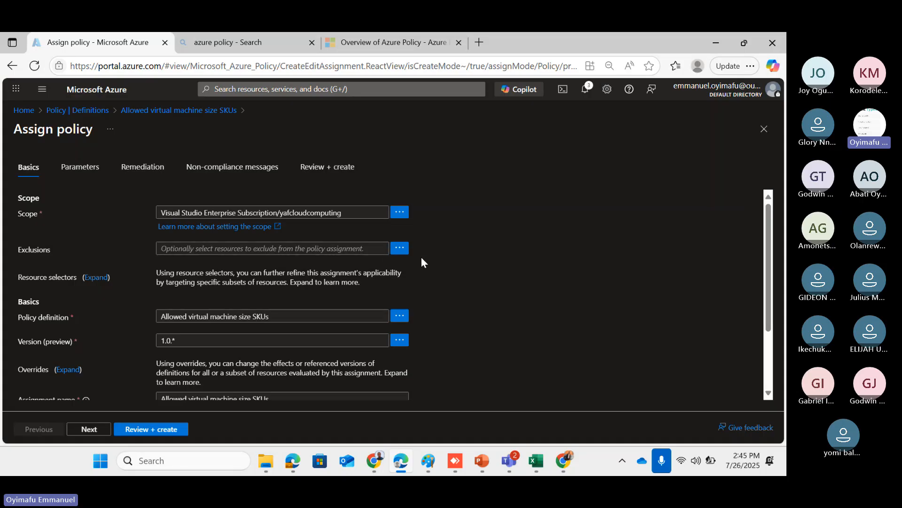
scroll(312, 274, "down", 1)
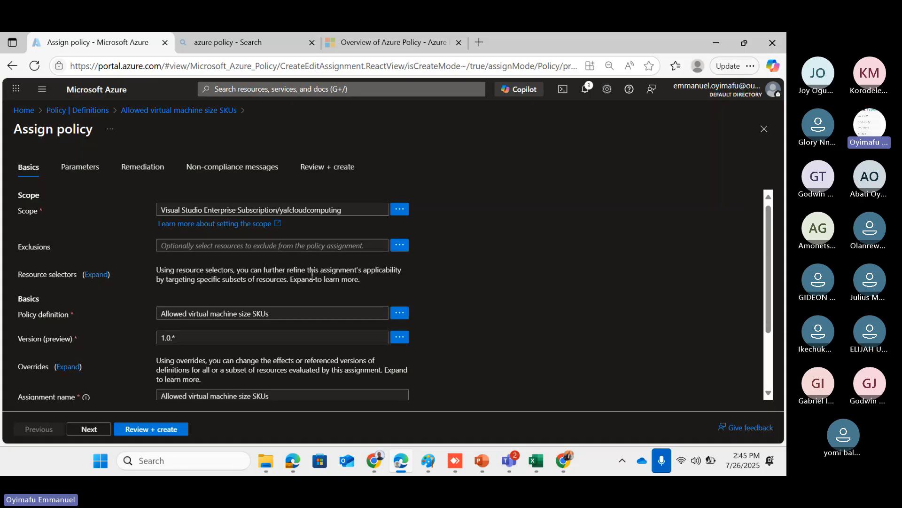
scroll(312, 274, "down", 1)
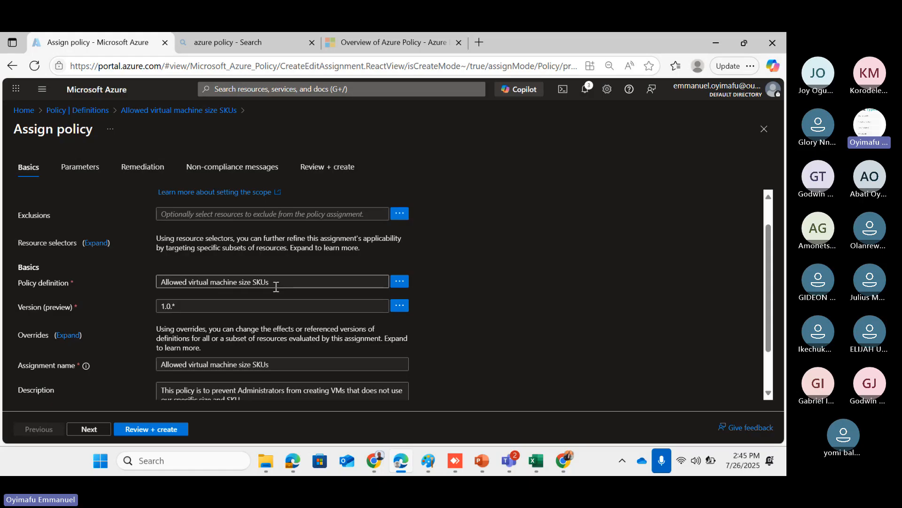
scroll(299, 292, "down", 1)
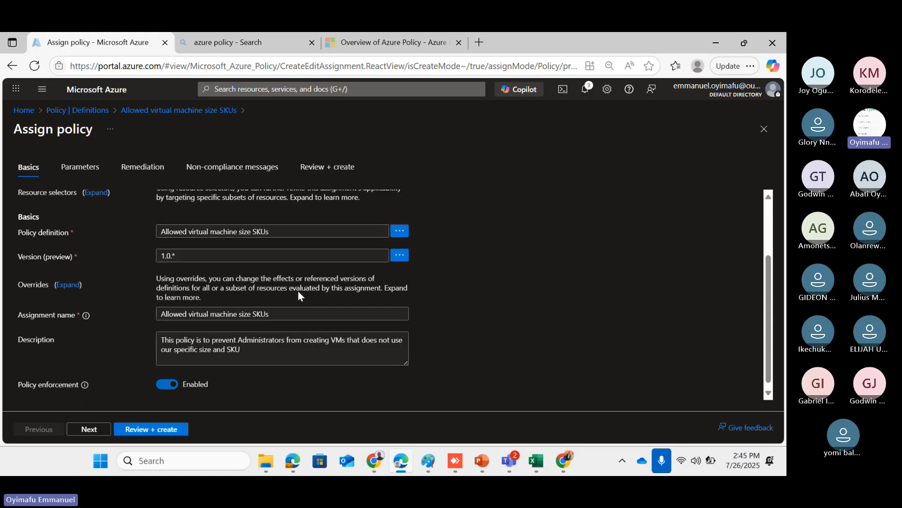
scroll(298, 293, "down", 1)
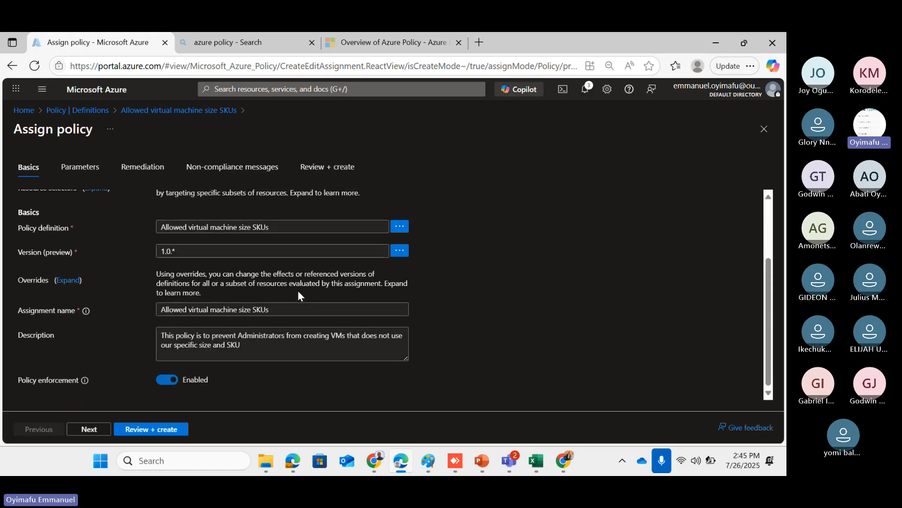
left_click(89, 429)
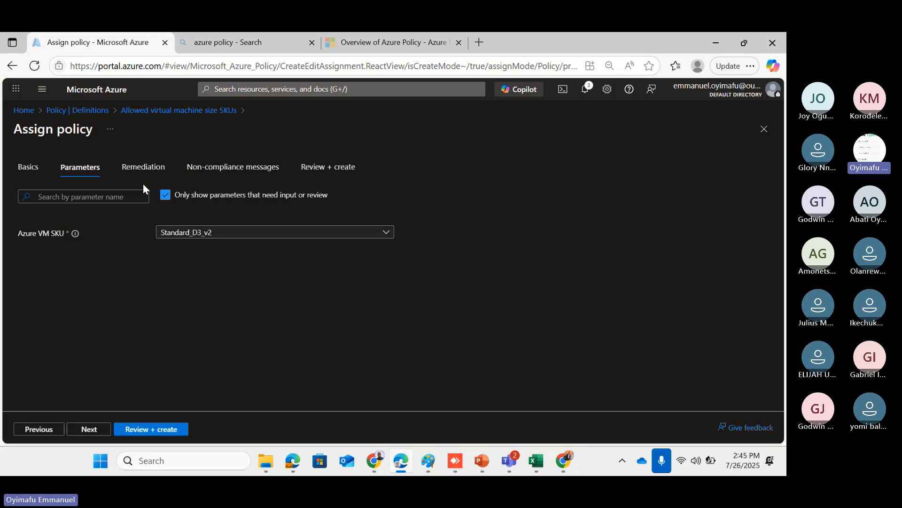
On Remediation, toggle Create a Managed Identity off, then go back to the non-compliance message
left_click(146, 170)
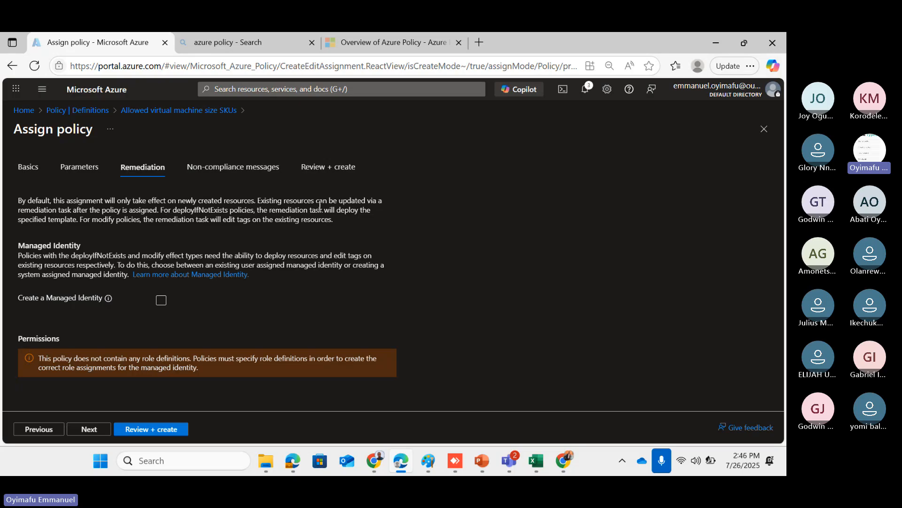
left_click(161, 300)
left_click(162, 306)
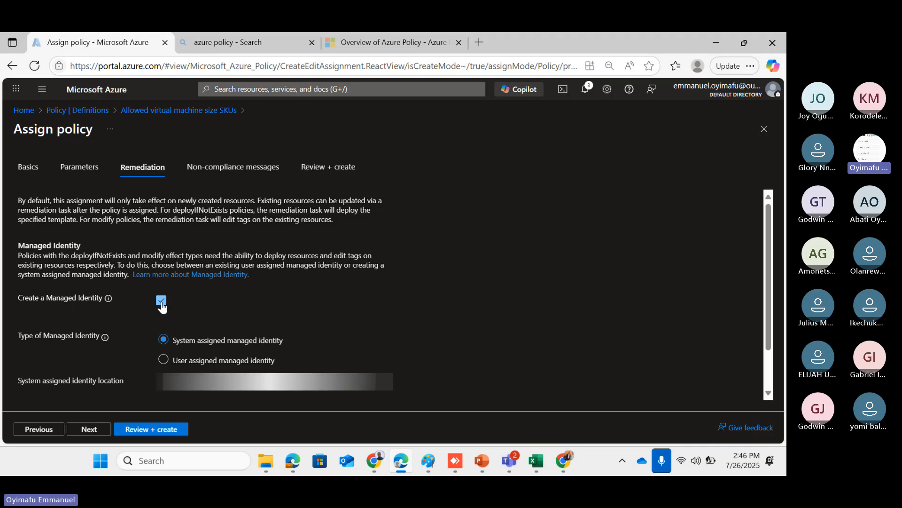
left_click(162, 305)
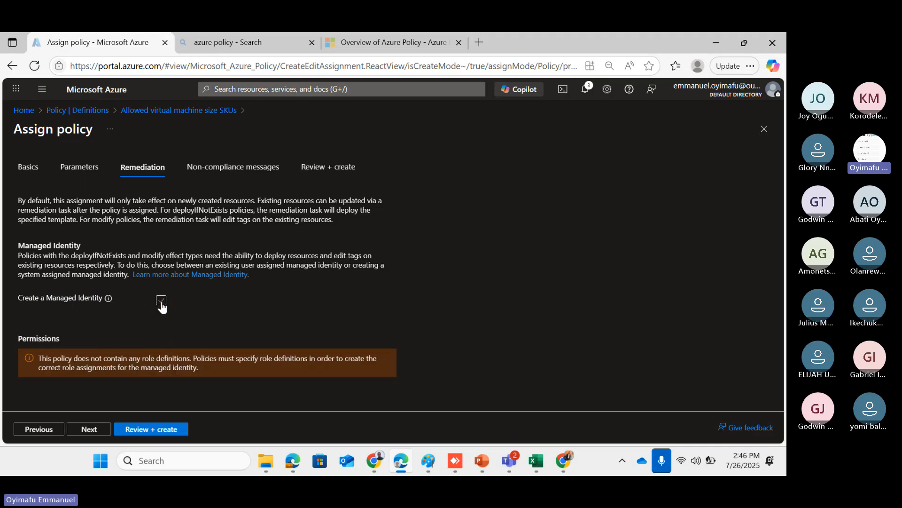
left_click(234, 173)
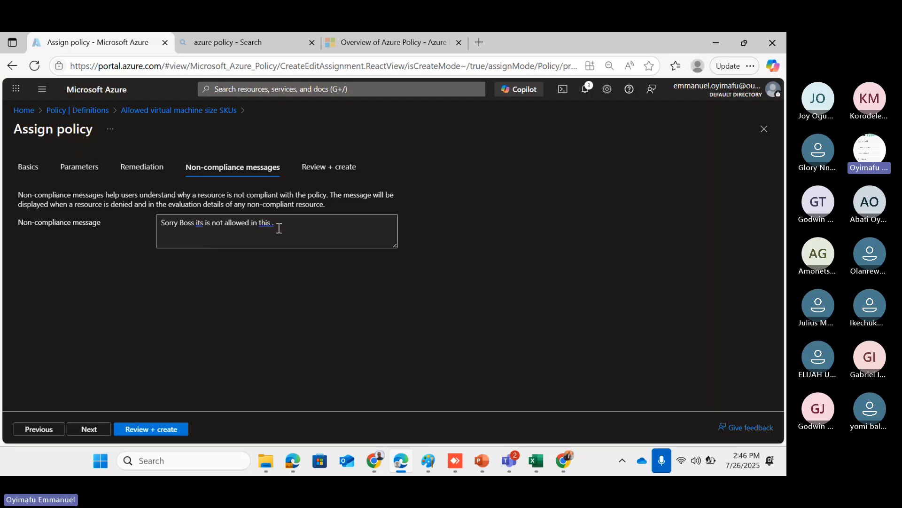
Review and create the 'Allowed virtual machine size SKUs' policy assignment
left_click(139, 429)
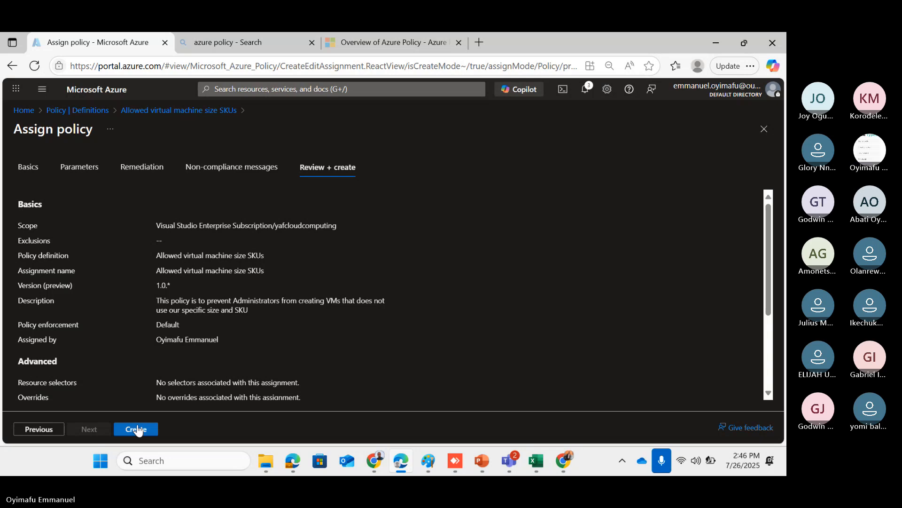
left_click(136, 428)
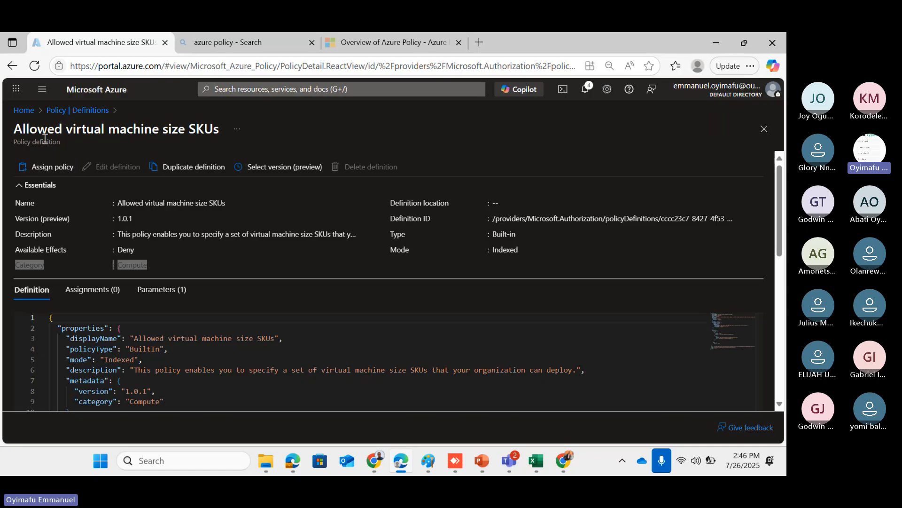
Return to the policy definitions list and remove Compute from the Category filter
left_click(62, 112)
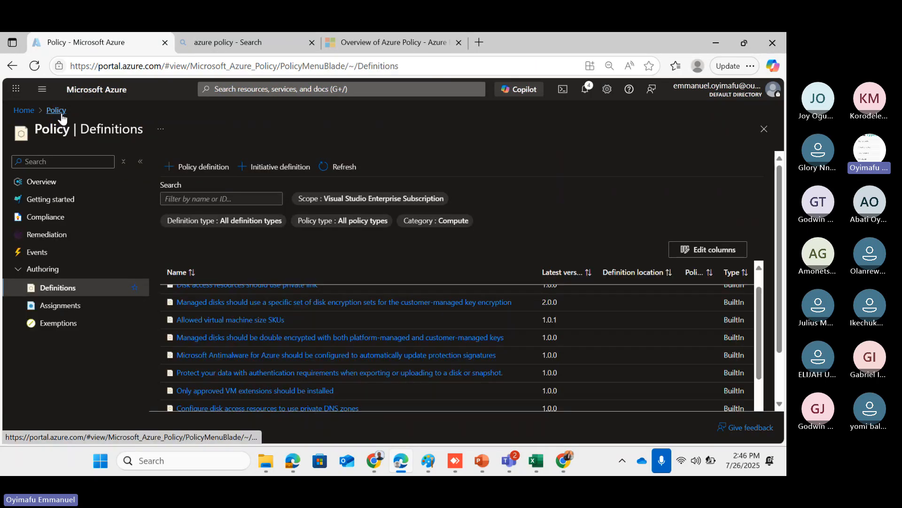
scroll(262, 359, "up", 1)
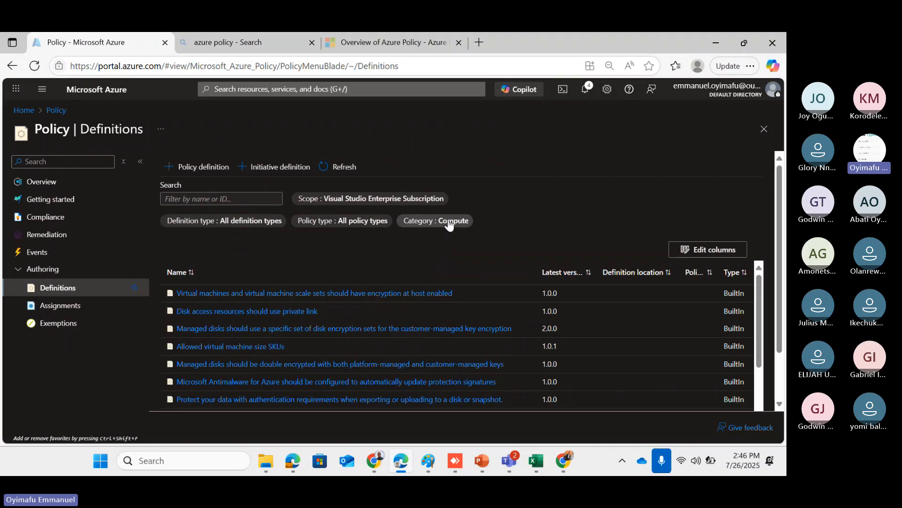
left_click(449, 224)
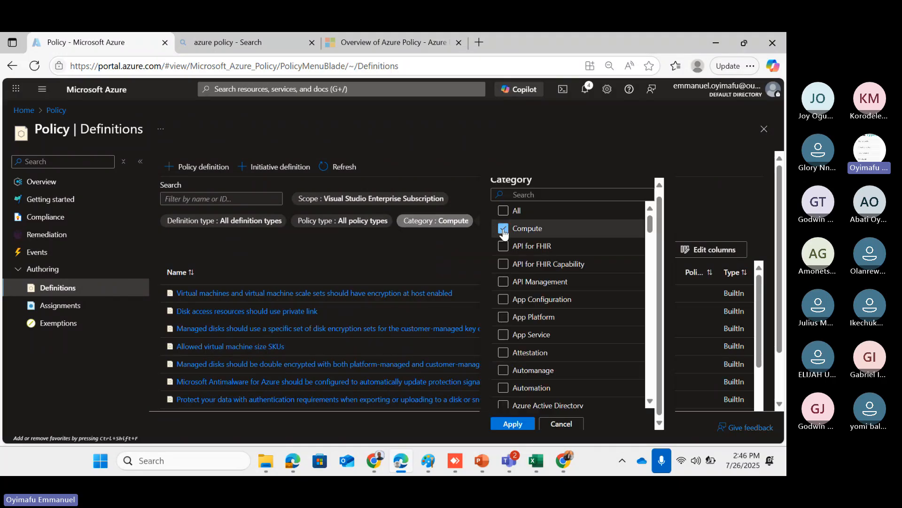
left_click(502, 228)
Select the Storage category and apply the filter to the definitions list
scroll(534, 289, "down", 3)
scroll(535, 289, "down", 10)
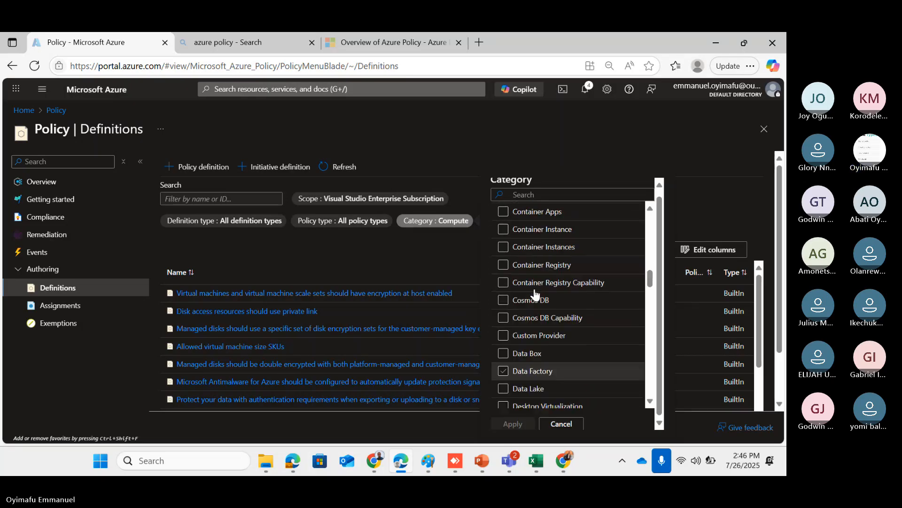
scroll(534, 288, "down", 5)
scroll(534, 289, "down", 6)
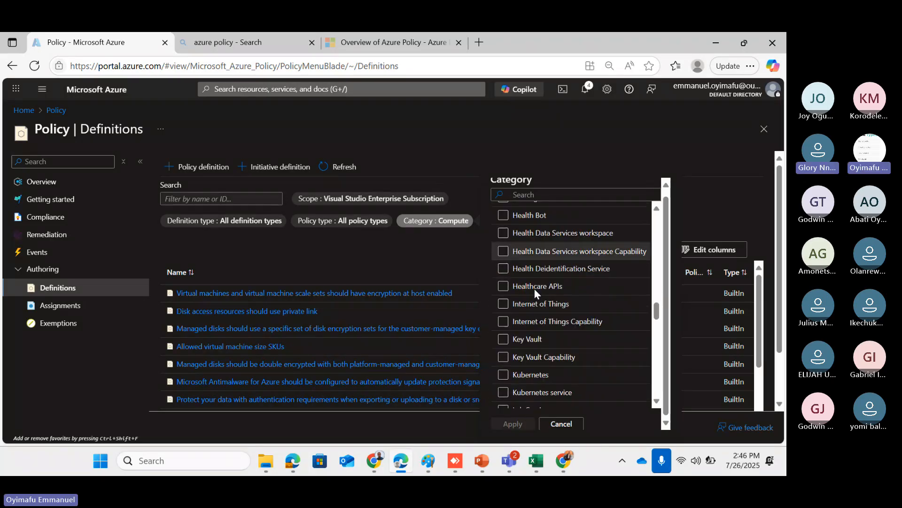
left_click(535, 289)
scroll(535, 289, "down", 2)
scroll(535, 294, "down", 2)
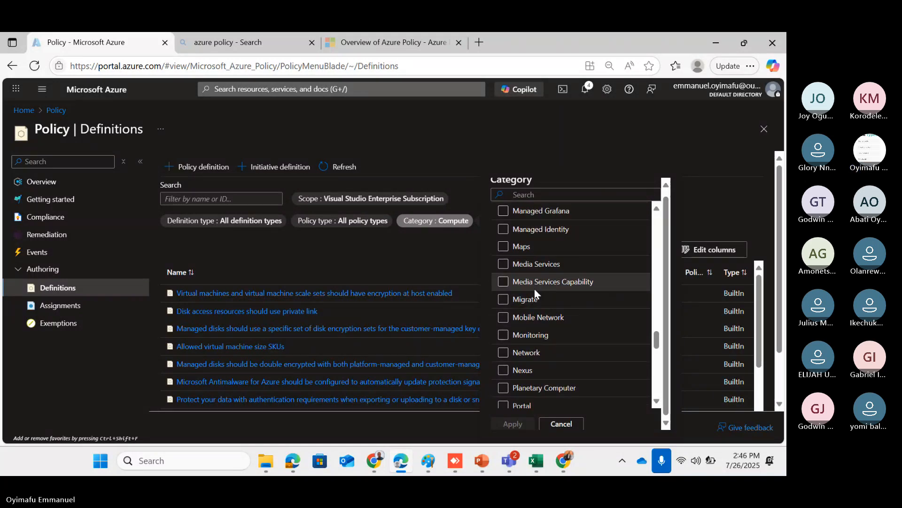
scroll(535, 291, "down", 4)
scroll(534, 288, "down", 4)
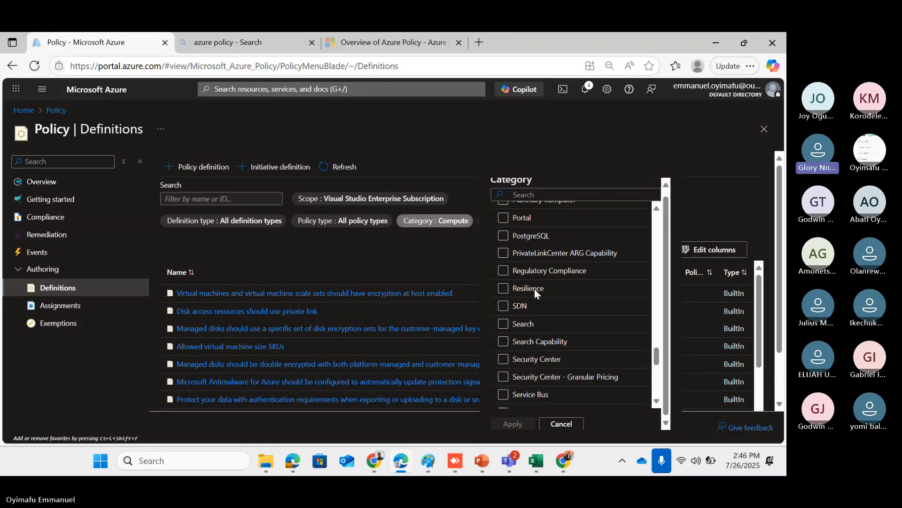
scroll(534, 289, "down", 3)
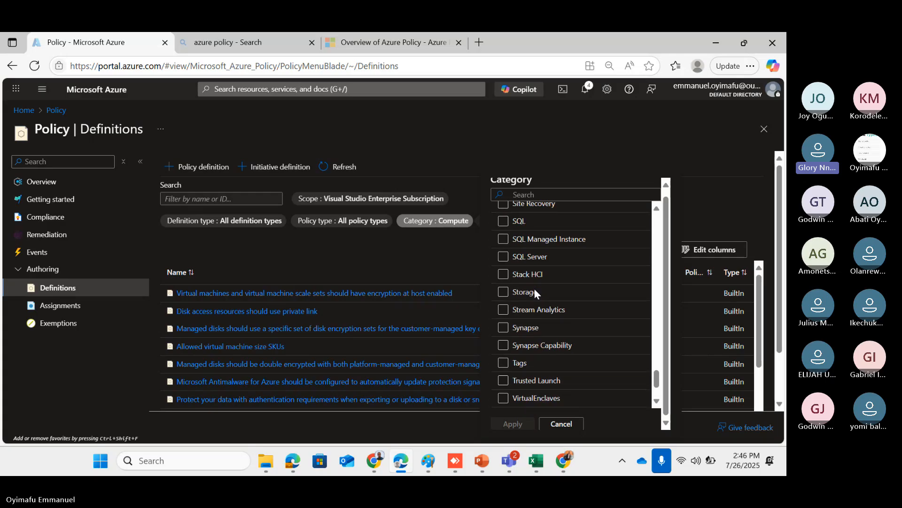
left_click(503, 291)
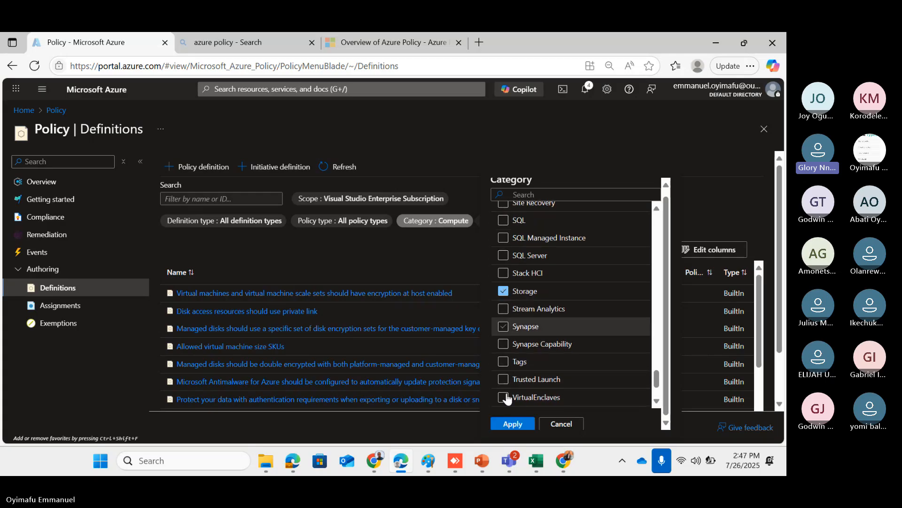
left_click(513, 423)
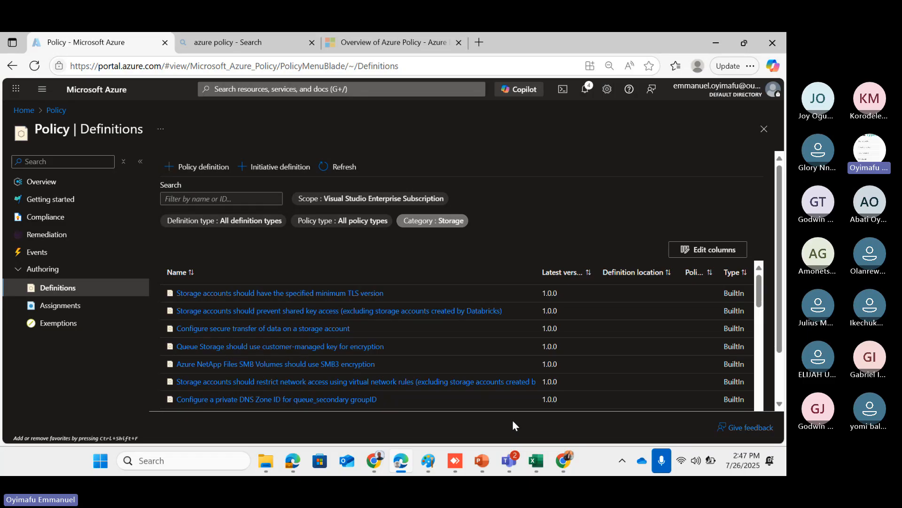
scroll(303, 362, "down", 3)
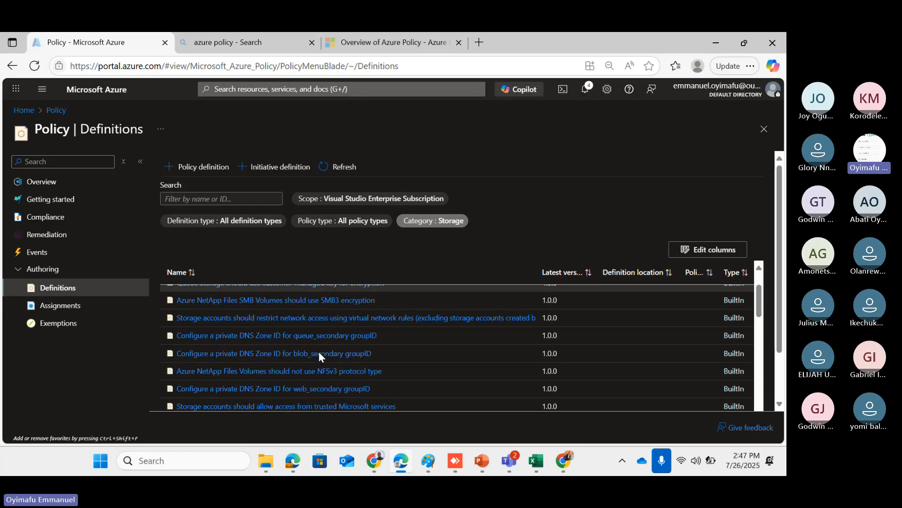
scroll(319, 351, "down", 1)
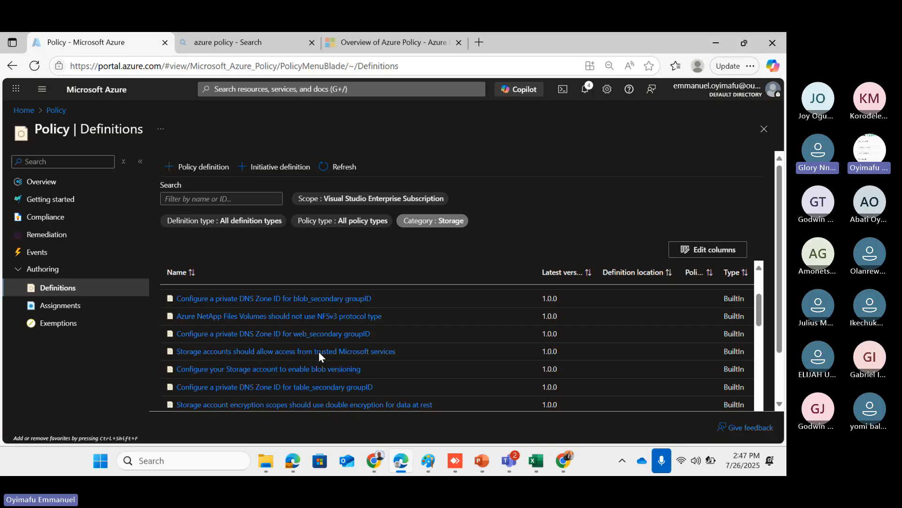
scroll(318, 351, "up", 3)
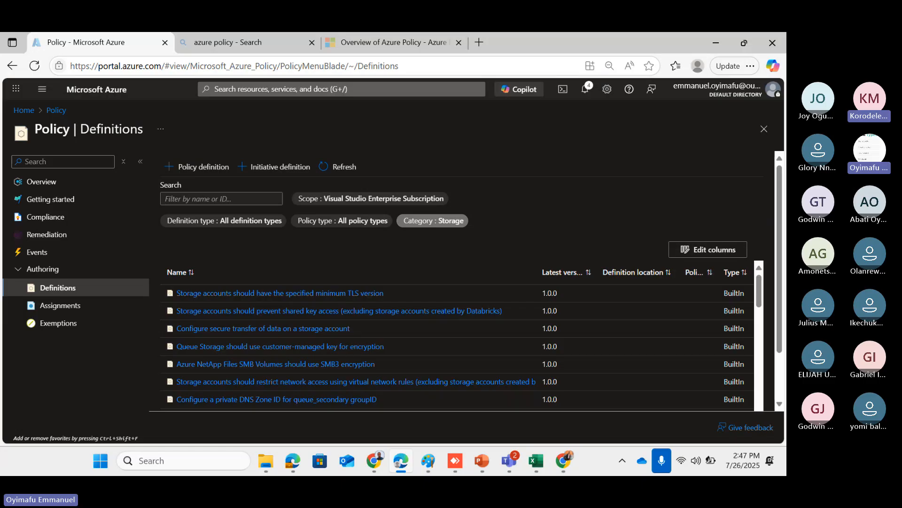
key("alt+Tab")
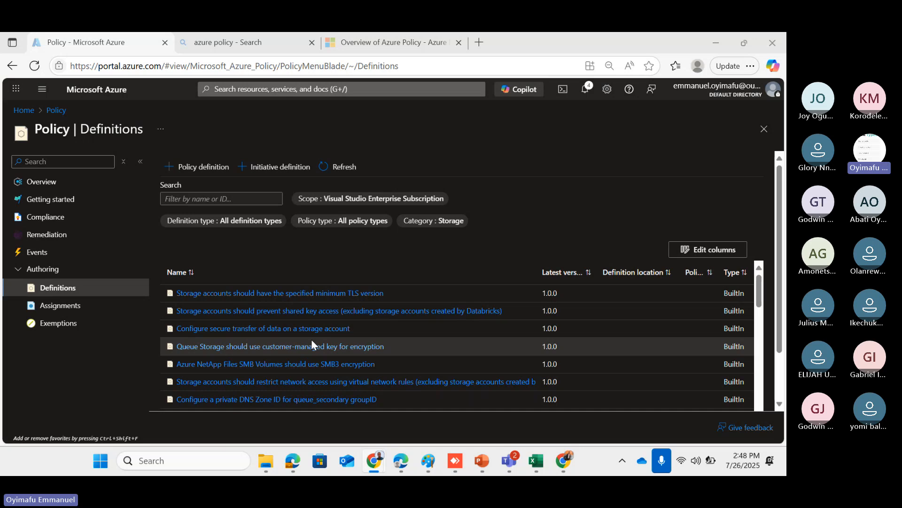
Browse the Storage definitions and open 'Storage accounts should be limited by allowed SKUs'
scroll(311, 339, "down", 3)
scroll(311, 342, "up", 3)
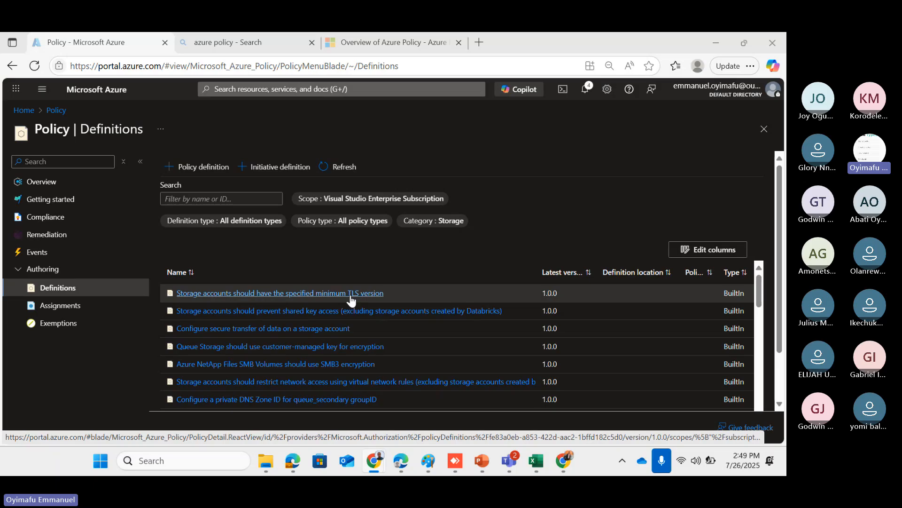
scroll(351, 353, "down", 3)
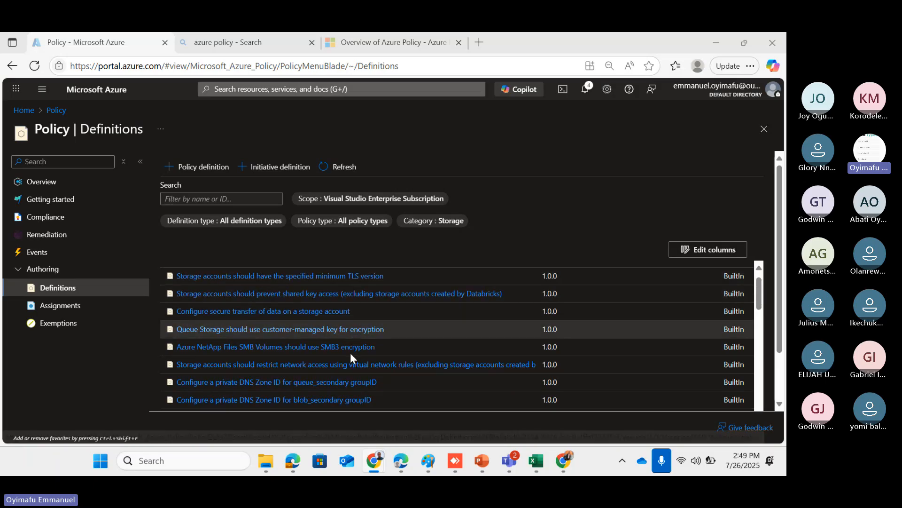
scroll(350, 353, "down", 3)
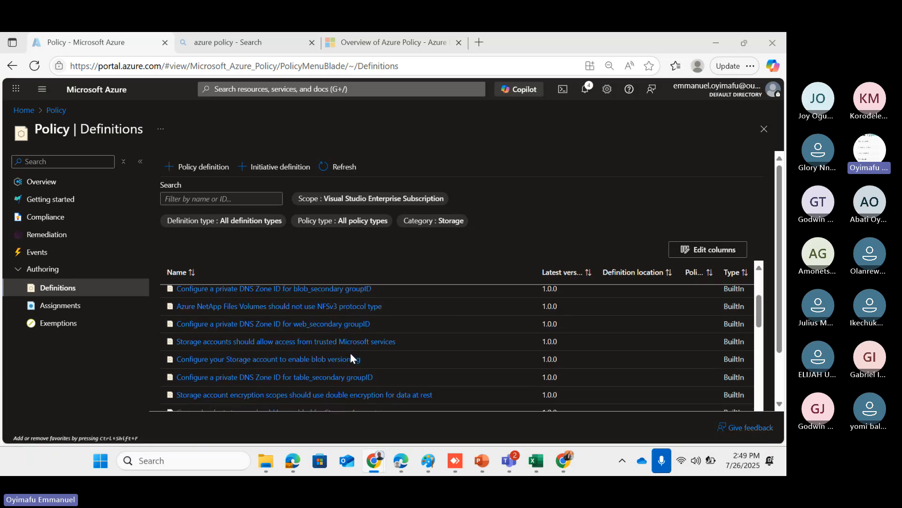
scroll(351, 352, "down", 3)
scroll(351, 352, "down", 5)
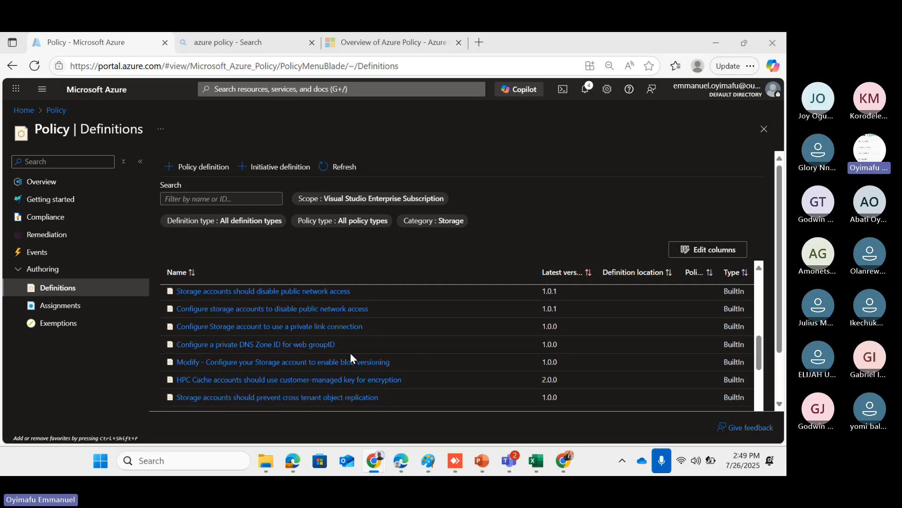
scroll(351, 353, "down", 3)
scroll(351, 354, "down", 3)
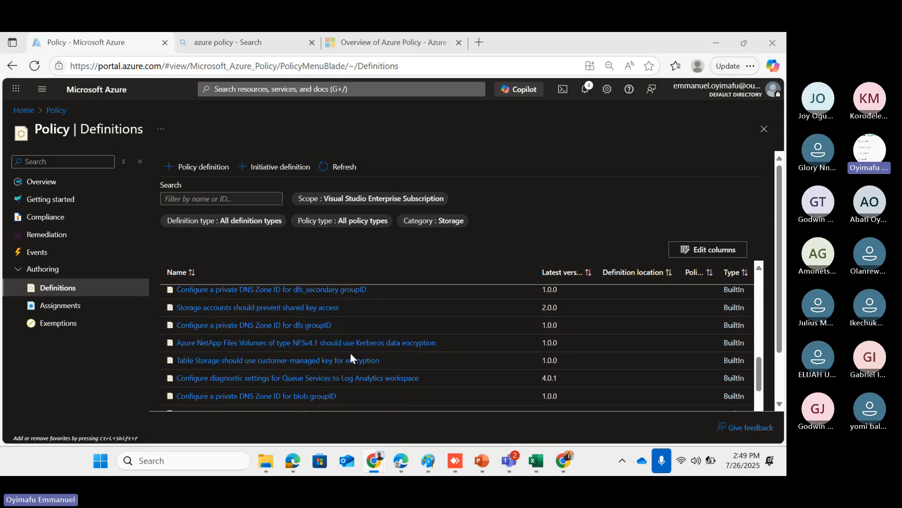
scroll(350, 354, "down", 5)
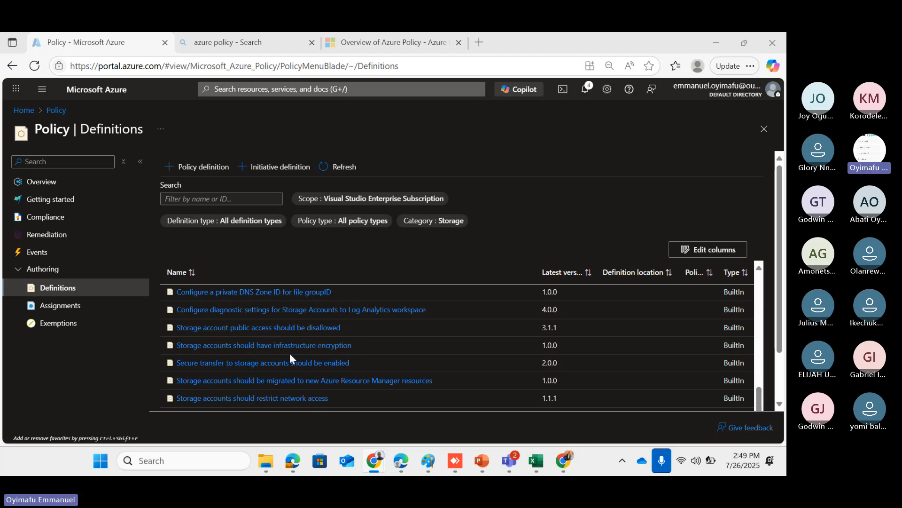
scroll(250, 371, "down", 1)
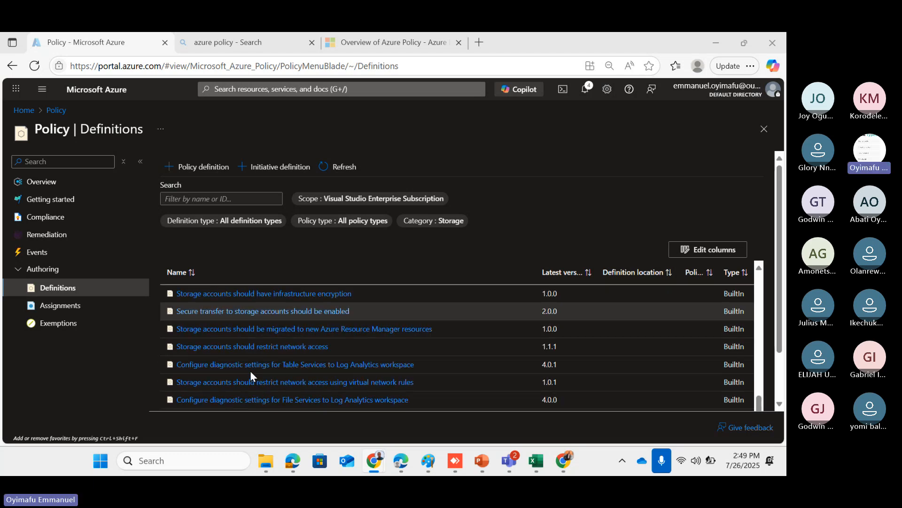
scroll(251, 375, "down", 1)
scroll(251, 374, "down", 1)
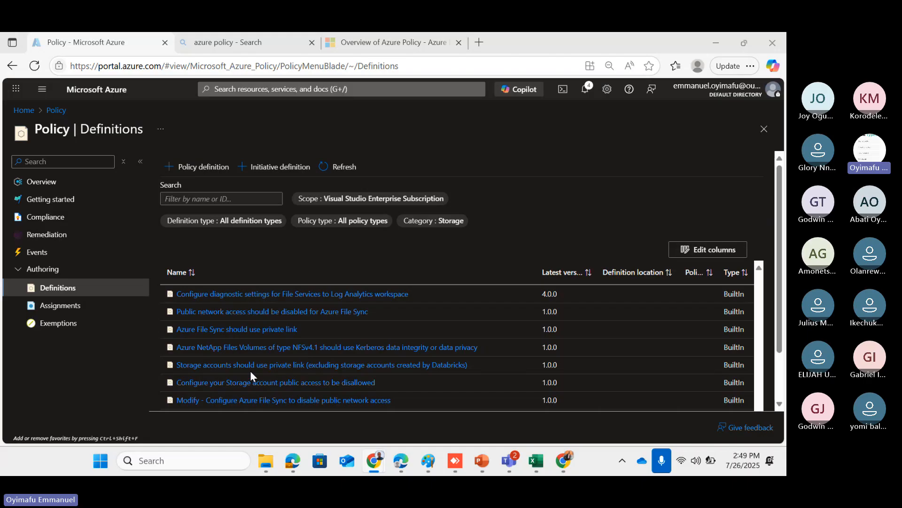
scroll(250, 375, "down", 2)
scroll(251, 372, "down", 2)
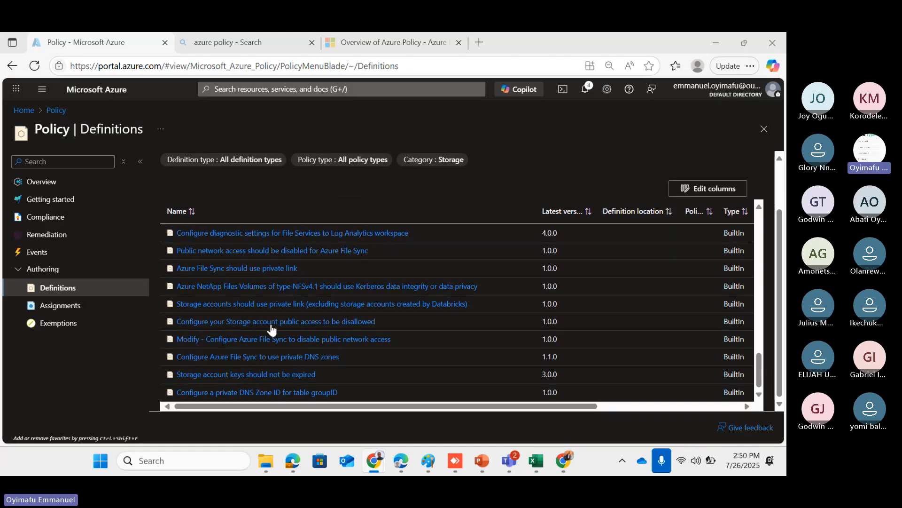
scroll(275, 322, "up", 1)
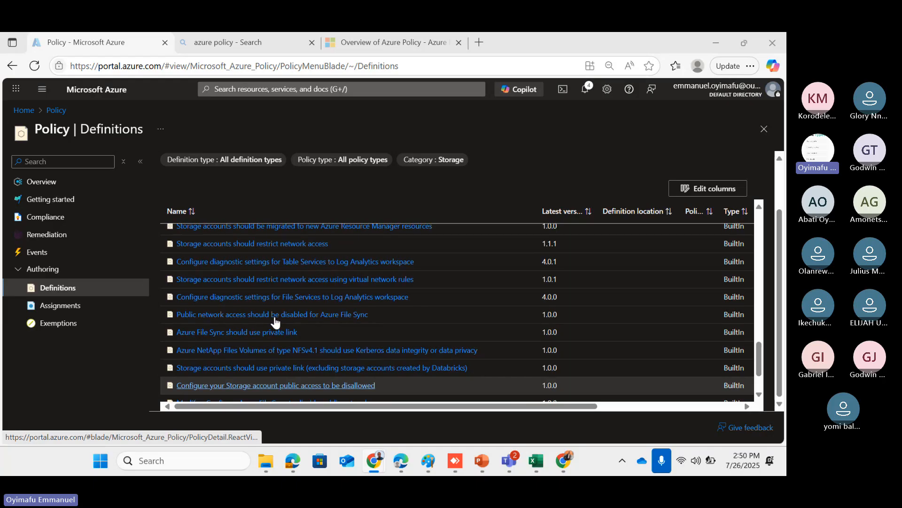
scroll(275, 322, "up", 2)
scroll(275, 322, "up", 2)
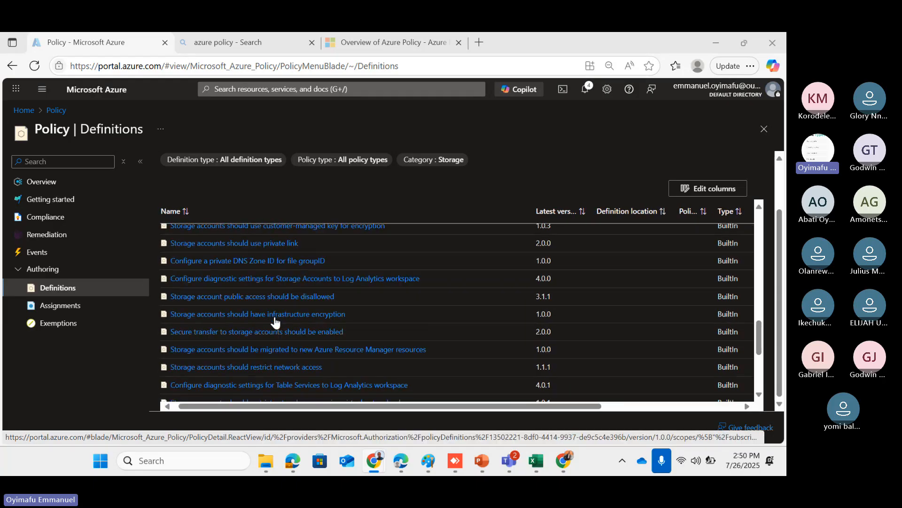
scroll(275, 321, "up", 1)
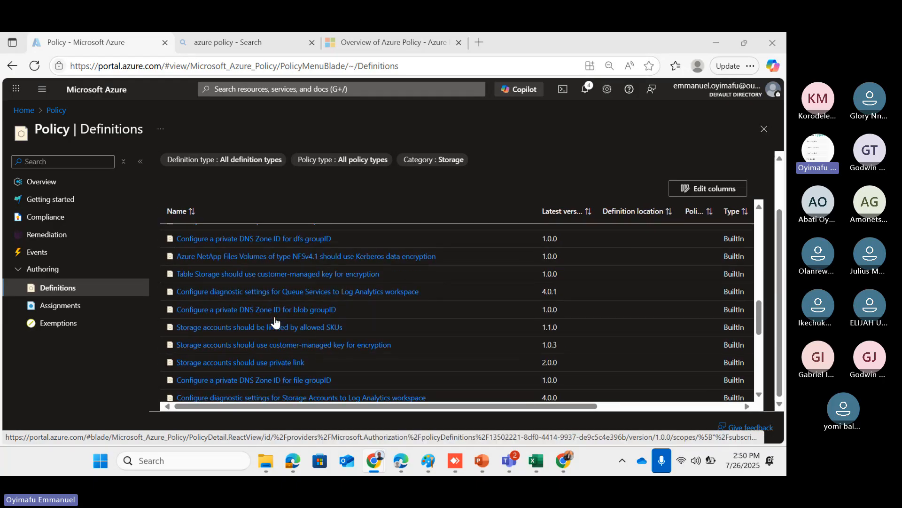
left_click(239, 327)
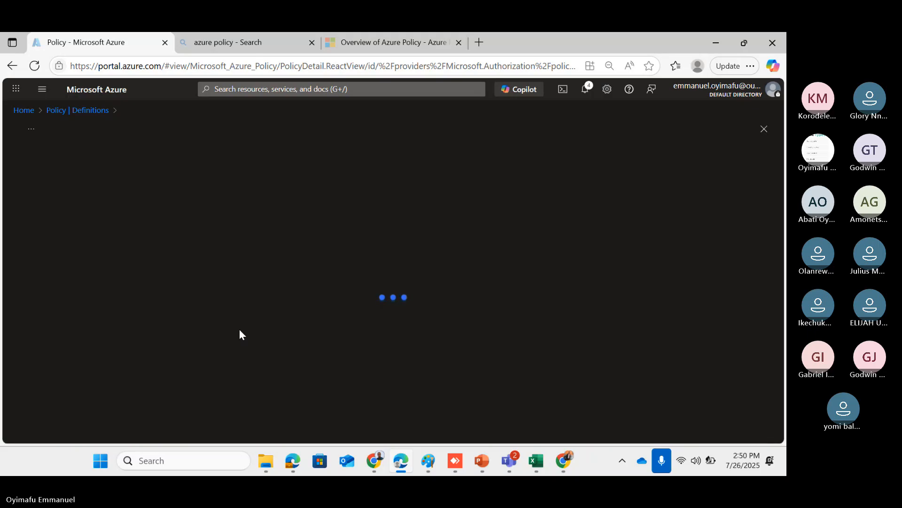
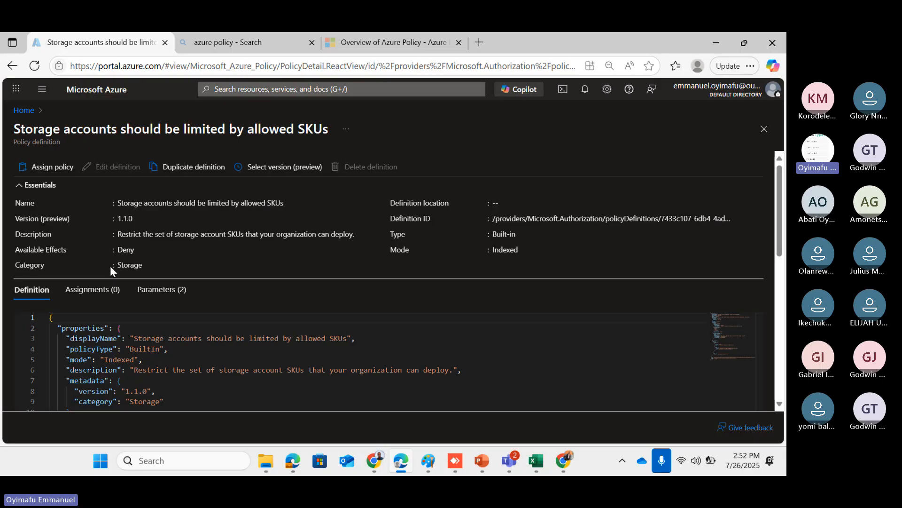
Go from the Azure home page to Azure Policy's Definitions list
left_click(23, 111)
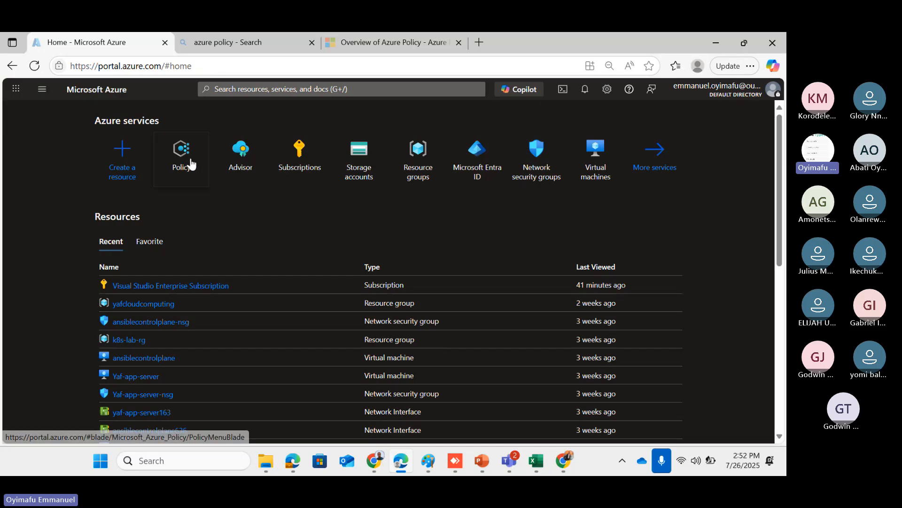
left_click(190, 162)
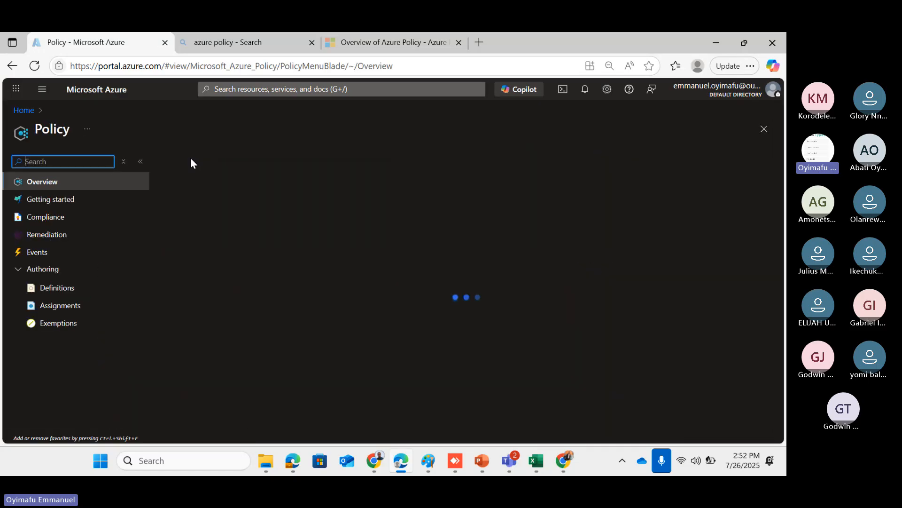
left_click(58, 289)
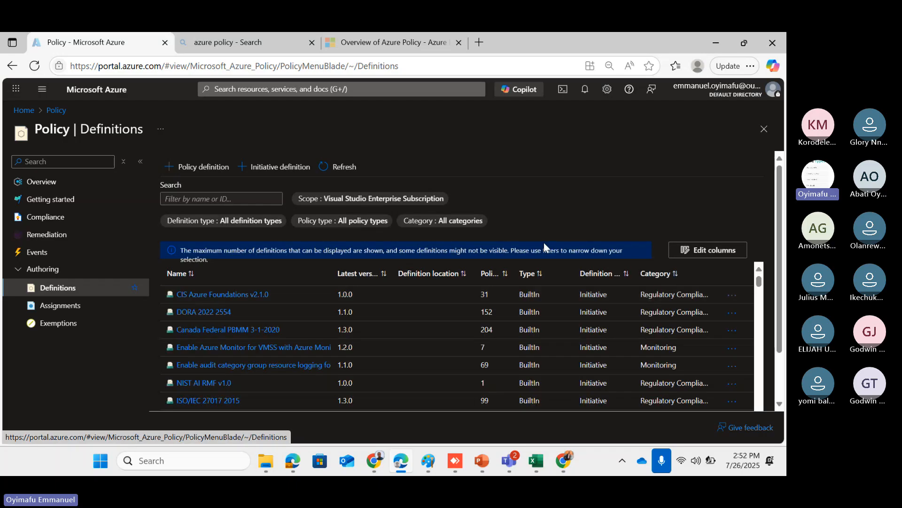
Sort definitions by category and clear all selections in the Category filter
left_click(652, 275)
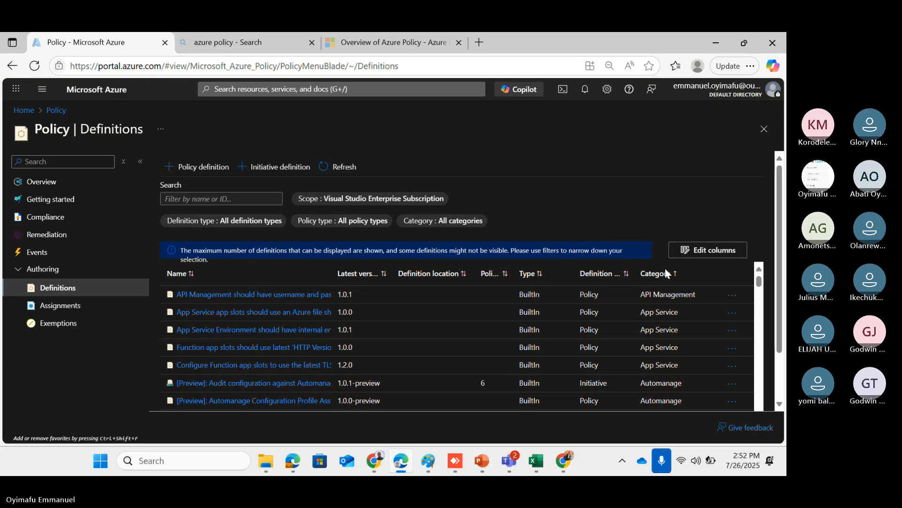
left_click(471, 224)
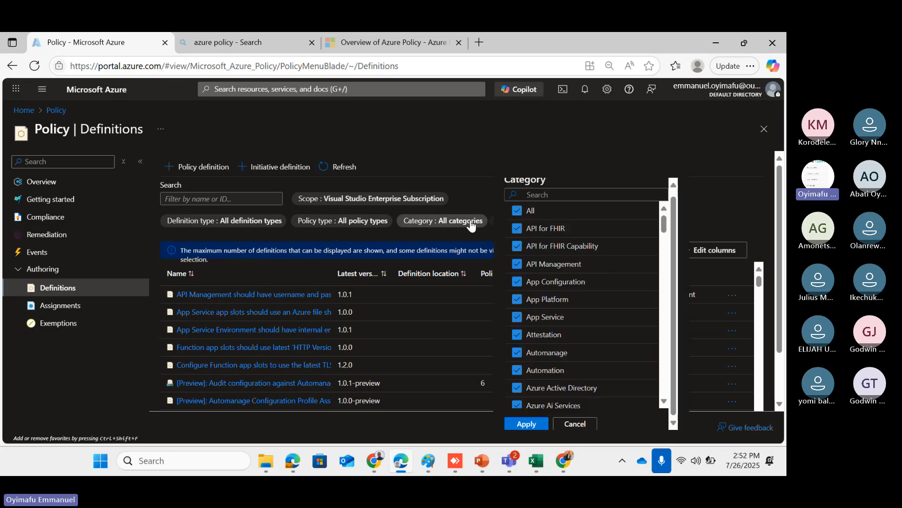
left_click(523, 211)
left_click(540, 334)
Choose only the Storage category and apply the filter
scroll(544, 345, "down", 2)
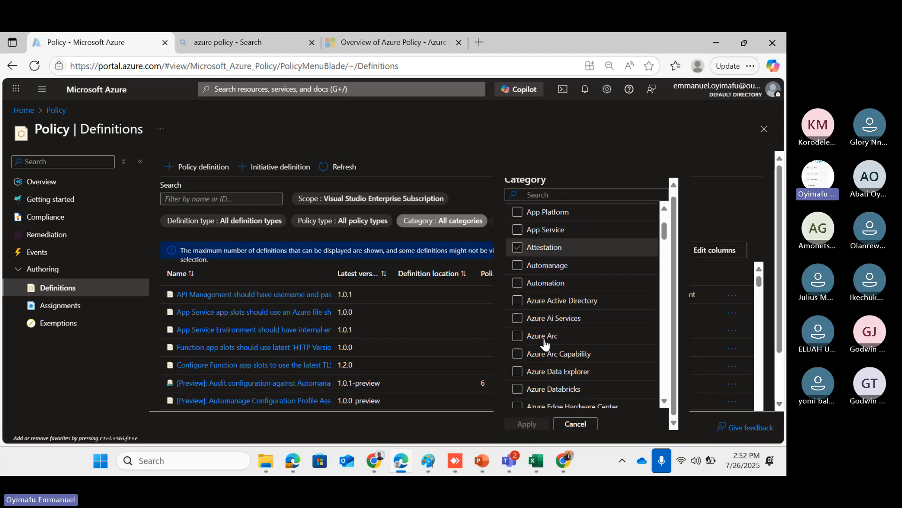
scroll(544, 343, "down", 5)
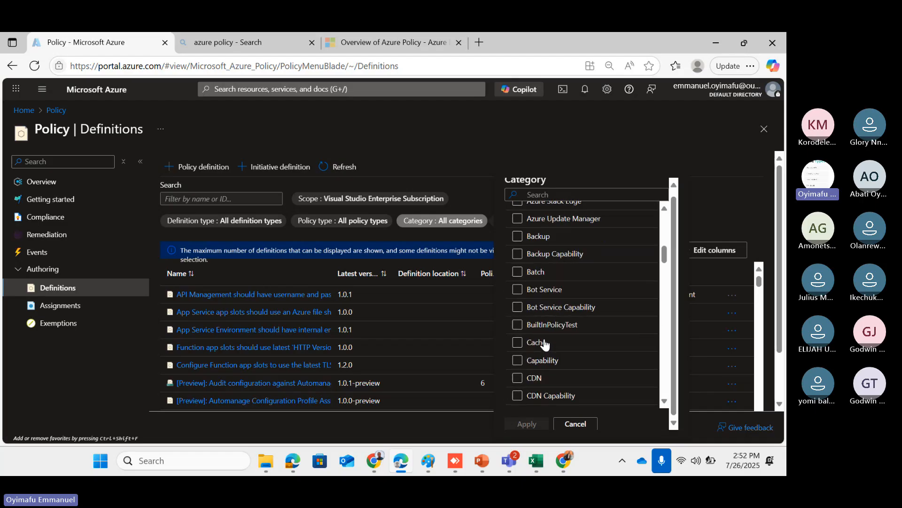
scroll(545, 345, "down", 8)
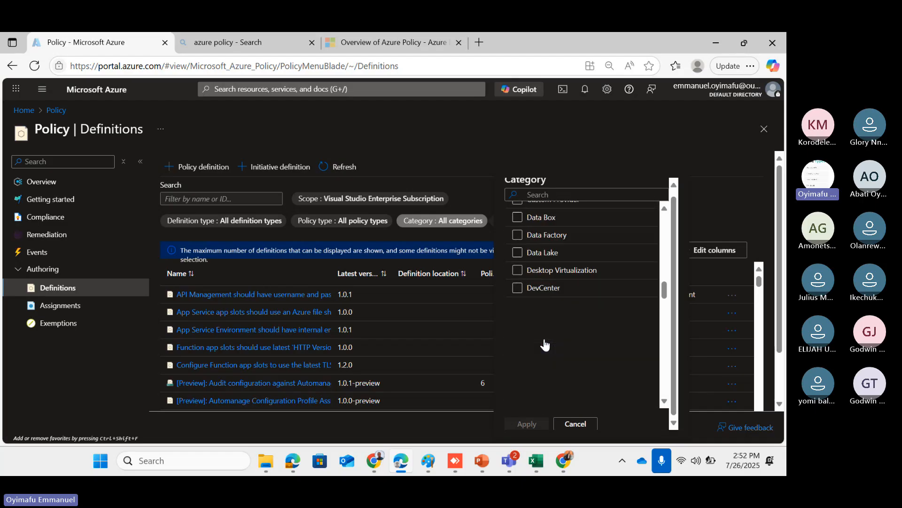
scroll(545, 345, "down", 10)
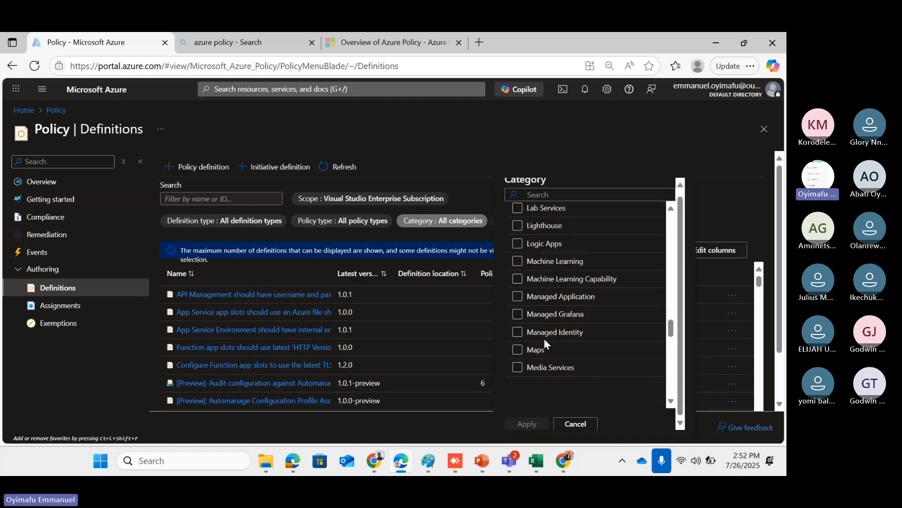
scroll(545, 339, "down", 7)
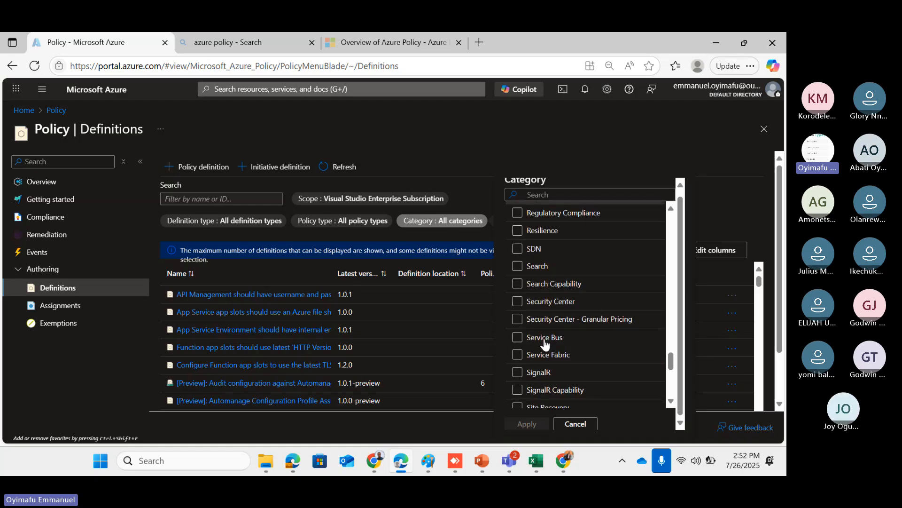
scroll(545, 293, "down", 1)
left_click(540, 353)
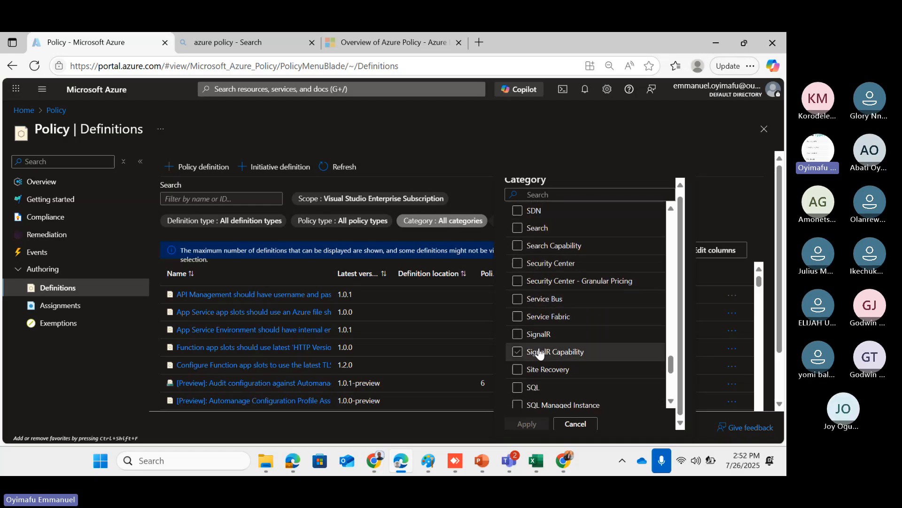
scroll(540, 352, "down", 3)
left_click(526, 346)
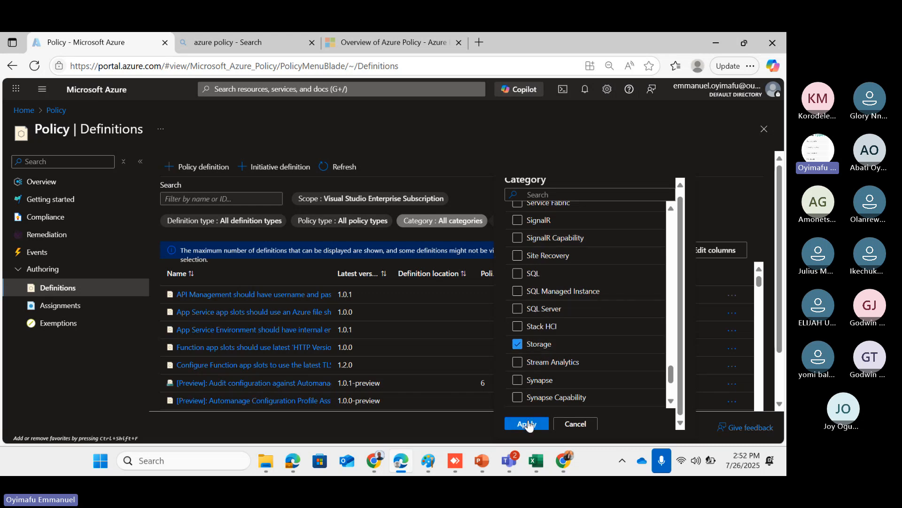
left_click(527, 423)
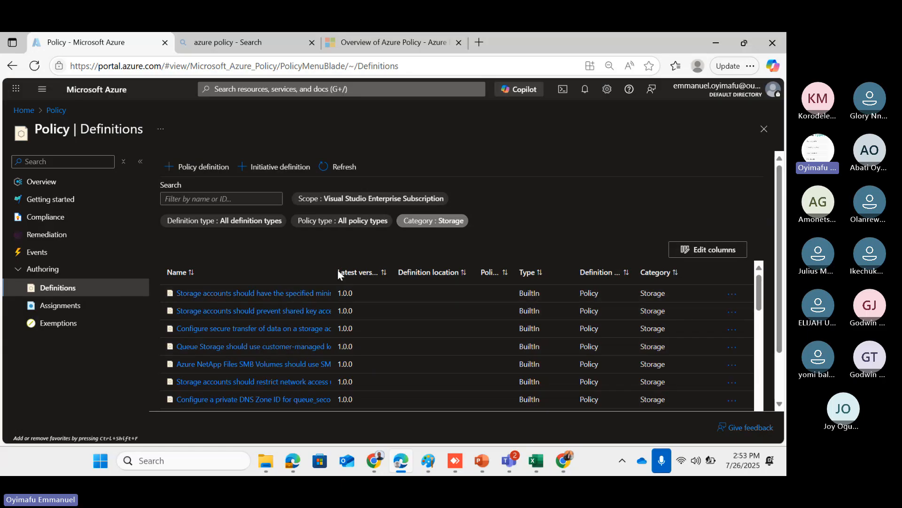
Widen the Name column and scroll to 'Storage accounts should be limited by allowed SKUs'
left_click_drag(334, 272, 600, 269)
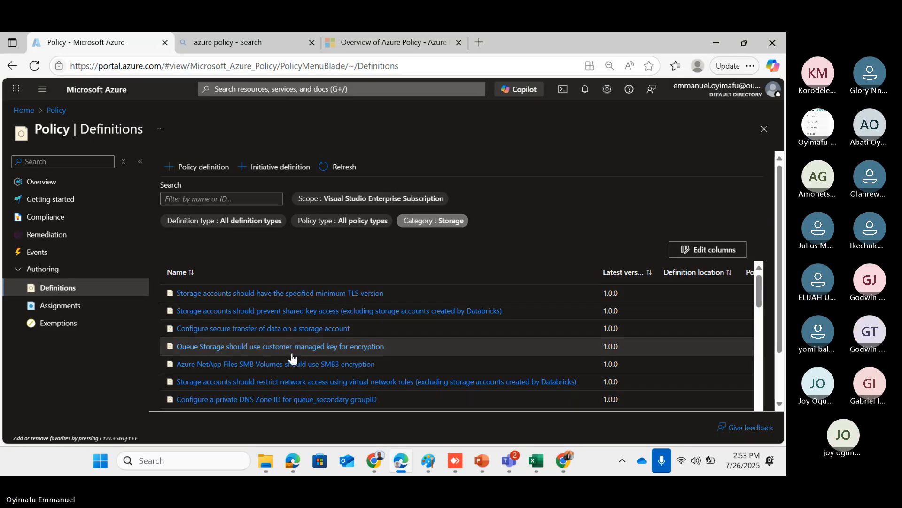
scroll(278, 362, "down", 5)
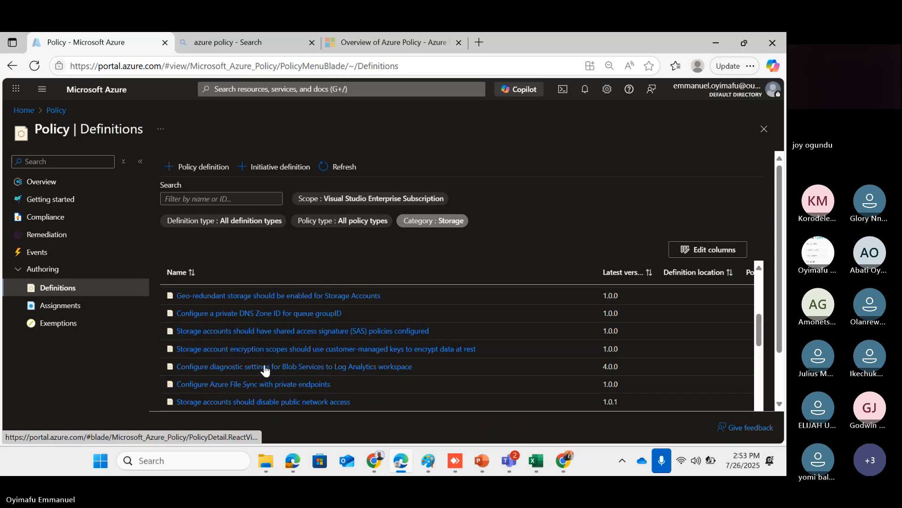
scroll(266, 371, "down", 2)
scroll(265, 370, "down", 5)
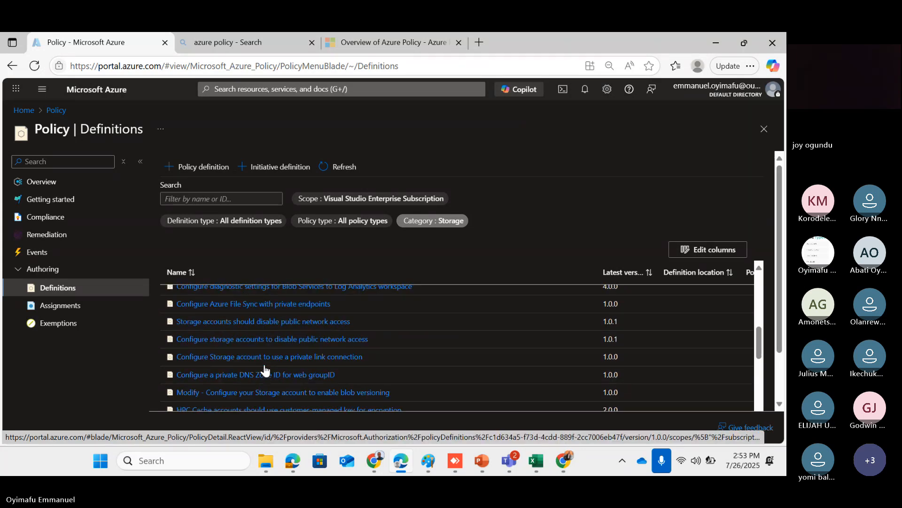
scroll(266, 371, "down", 6)
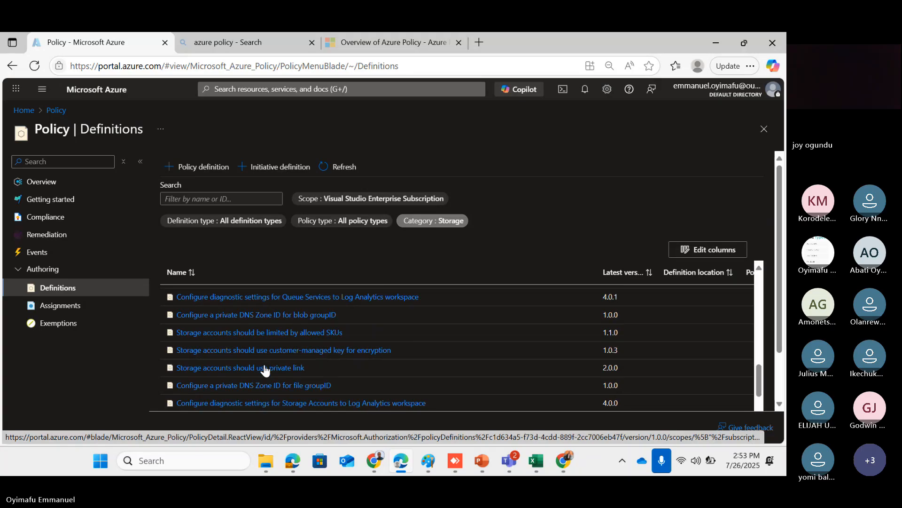
Open 'Storage accounts should be limited by allowed SKUs' and review its JSON rule with Deny effect
left_click(257, 334)
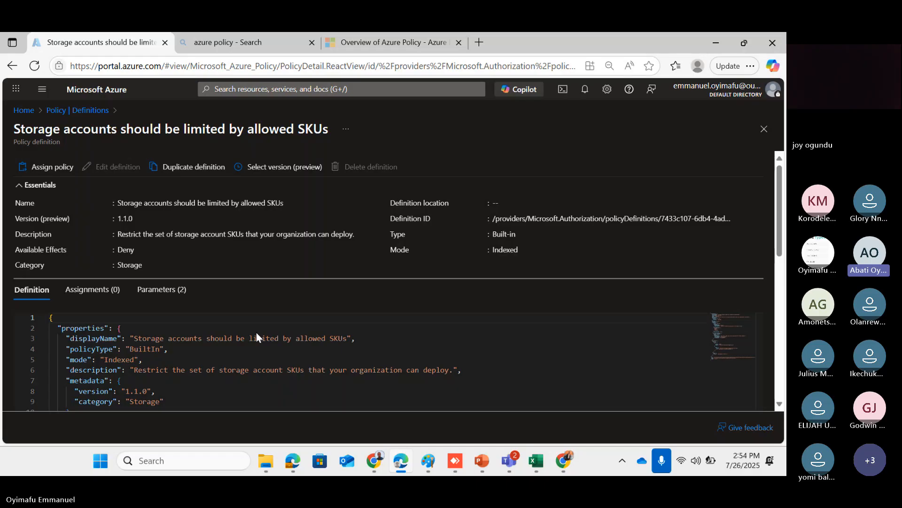
scroll(223, 362, "down", 1)
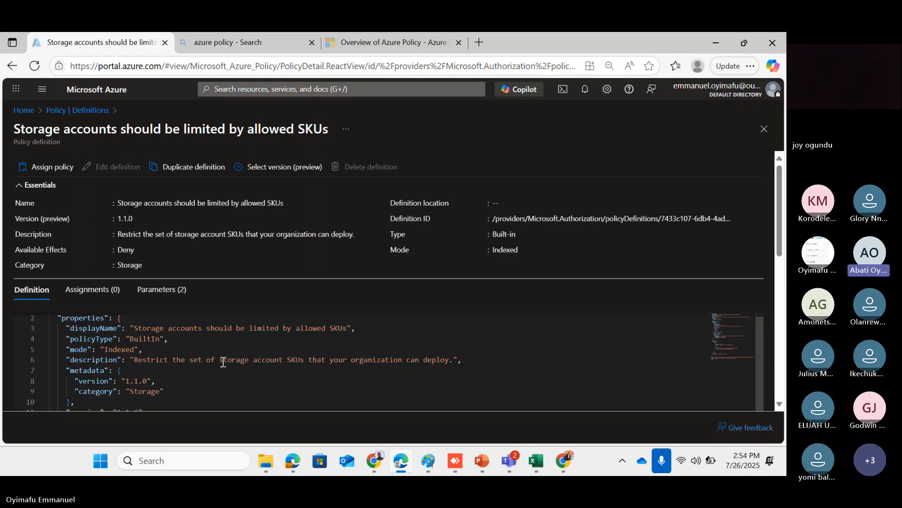
scroll(223, 362, "down", 3)
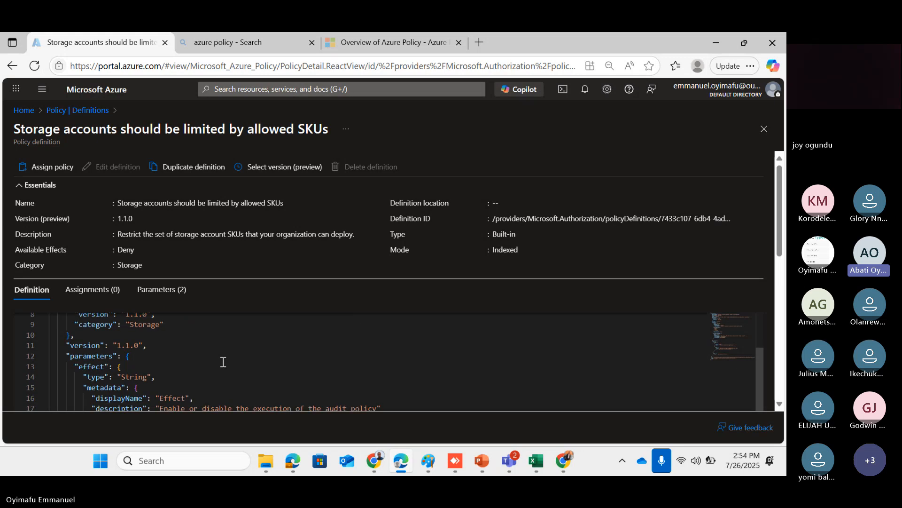
scroll(224, 362, "down", 3)
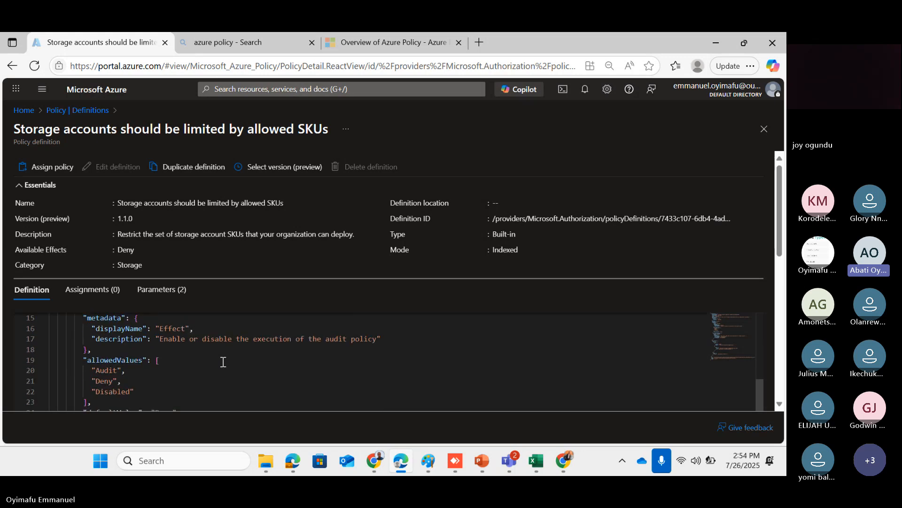
scroll(223, 362, "up", 5)
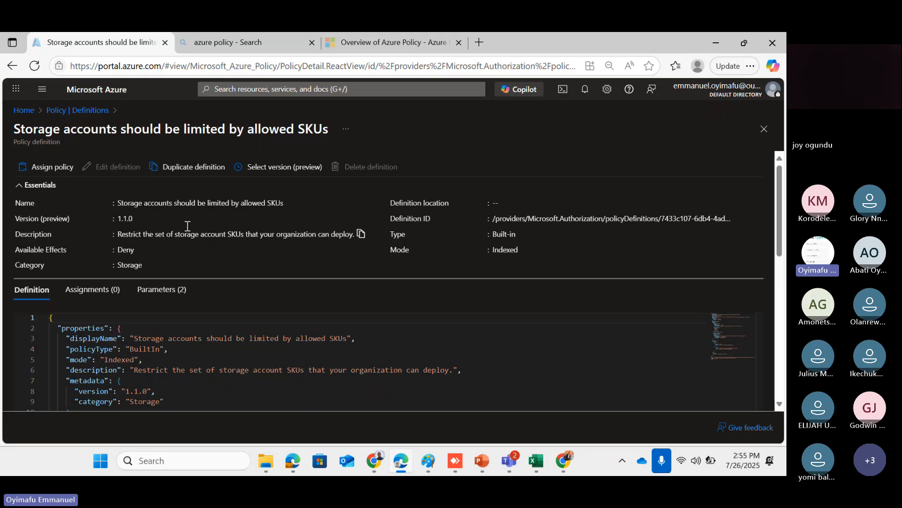
scroll(109, 357, "down", 1)
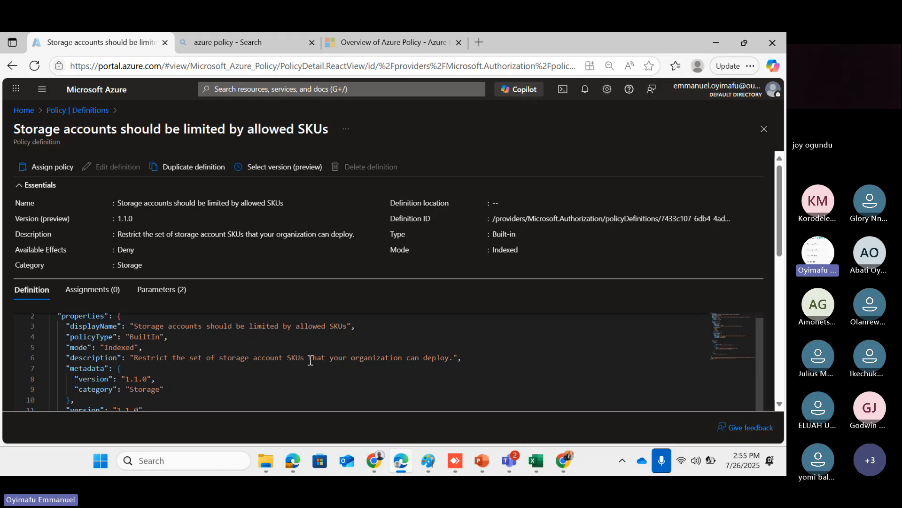
scroll(311, 360, "down", 1)
scroll(310, 359, "up", 2)
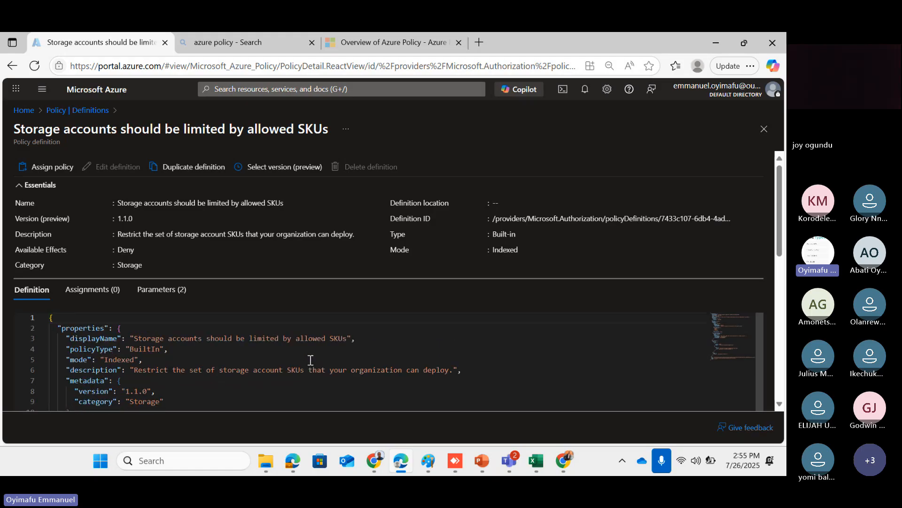
left_click(57, 169)
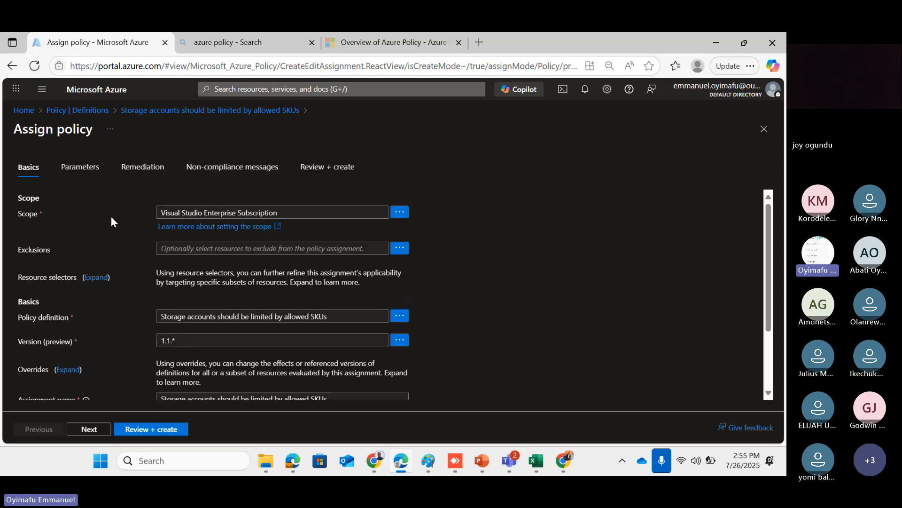
left_click(395, 214)
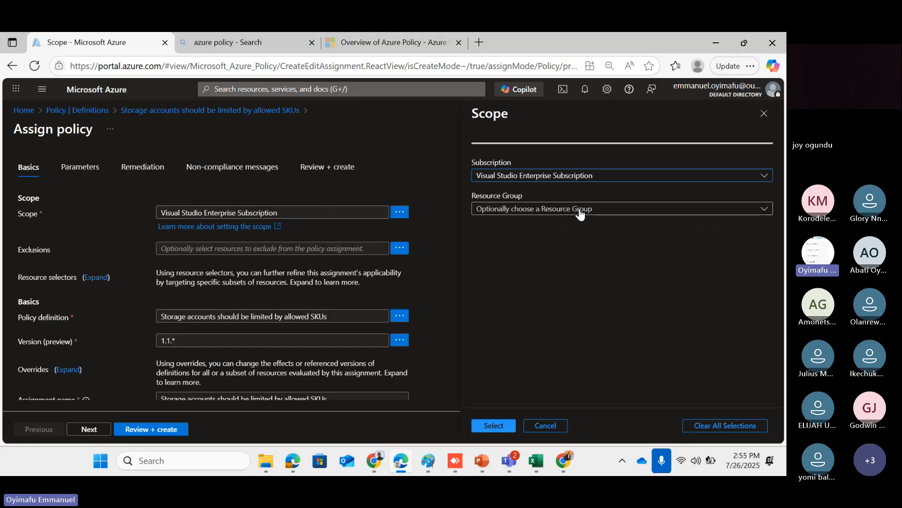
left_click(666, 176)
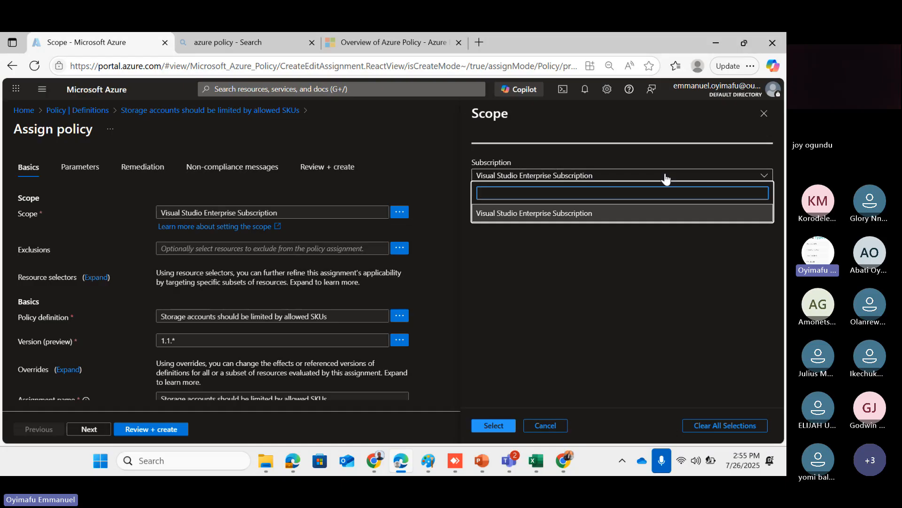
left_click(665, 176)
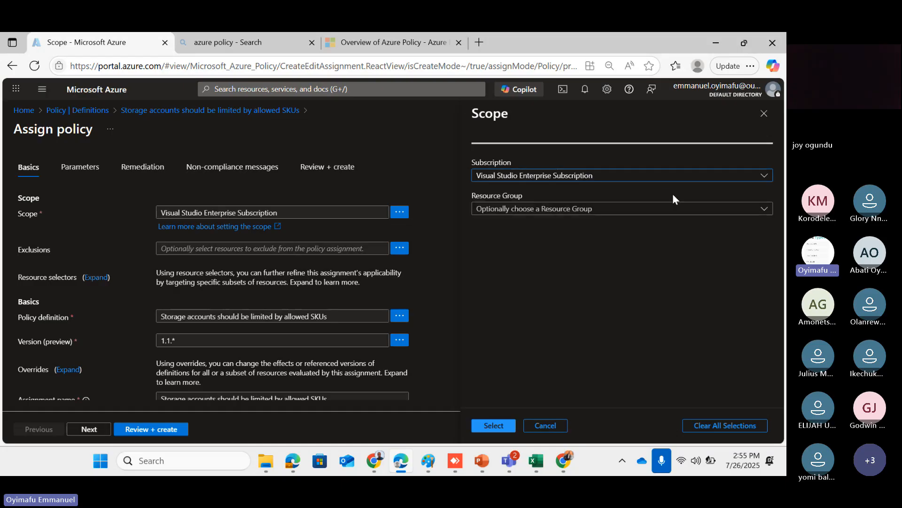
left_click(680, 210)
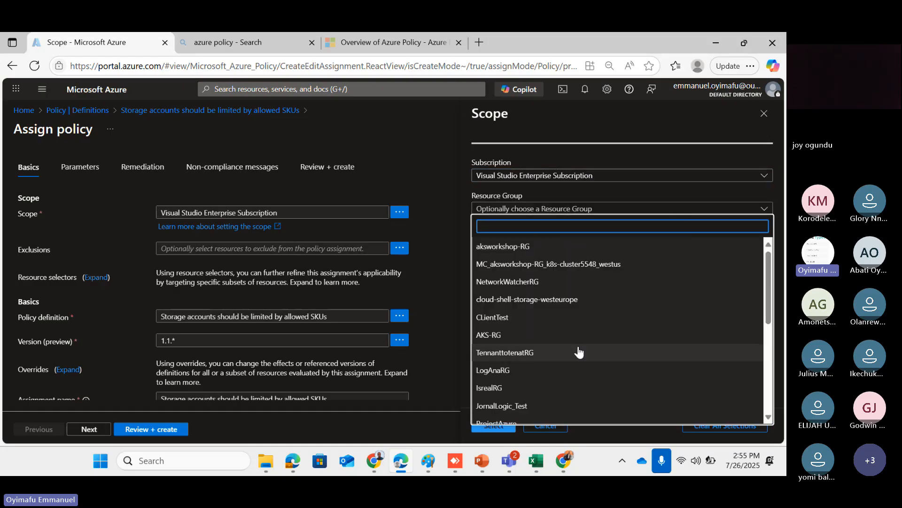
scroll(579, 352, "down", 5)
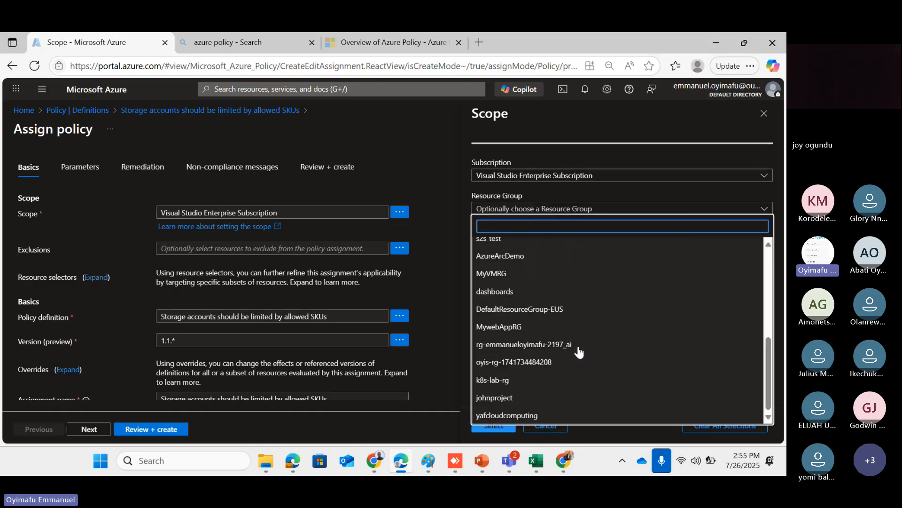
left_click(514, 414)
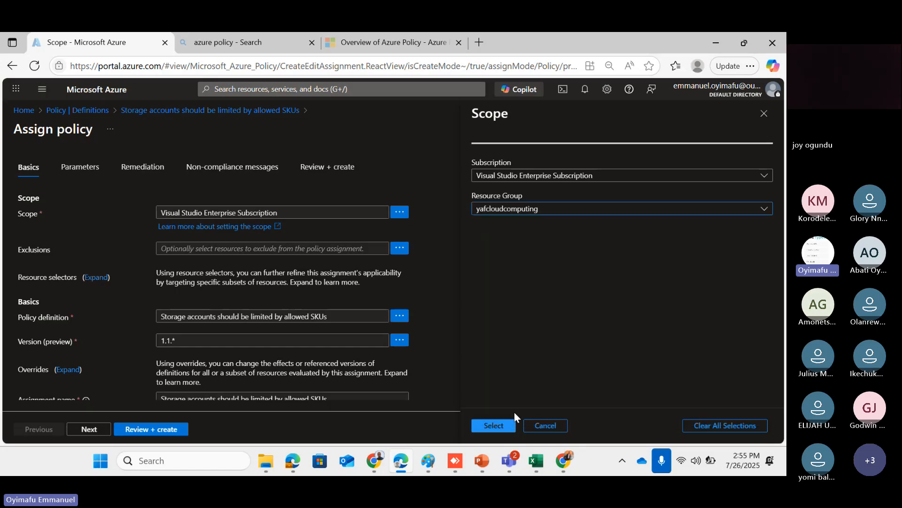
left_click(478, 425)
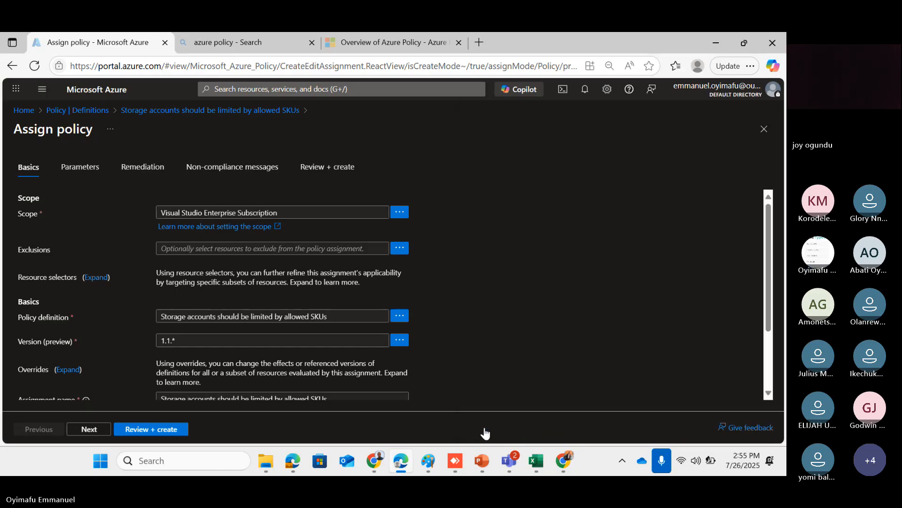
scroll(277, 268, "down", 2)
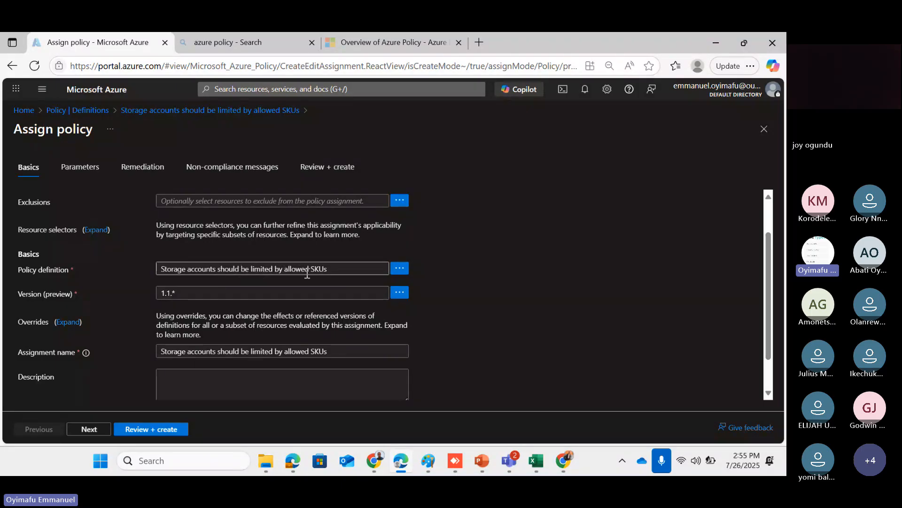
scroll(333, 280, "down", 2)
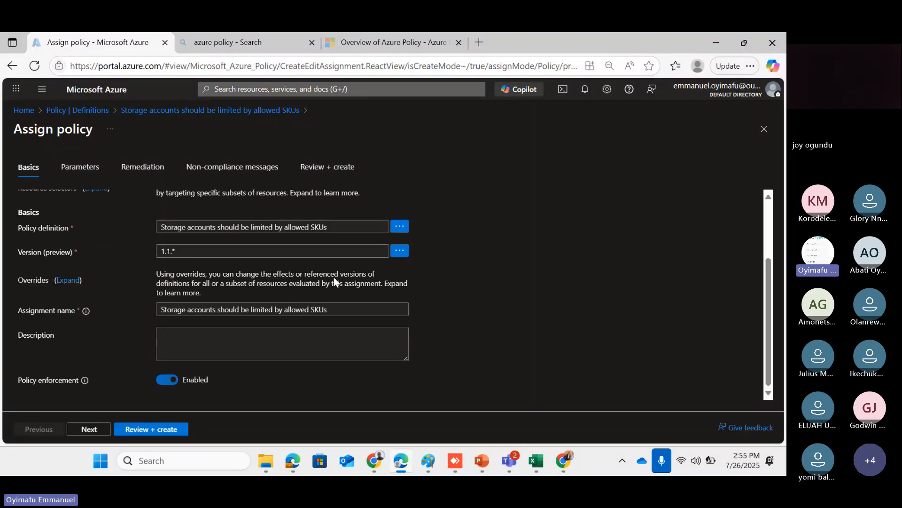
Allow Standard_GRS, Standard_GZRS, Standard_LRS, Standard_RAGRS, Standard_RAGZRS and Standard_ZRS storage SKUs
left_click(89, 428)
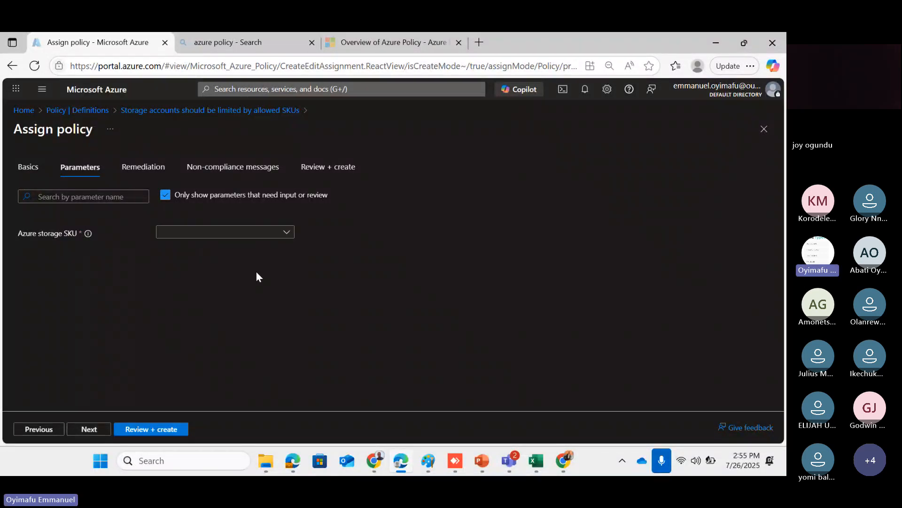
left_click(286, 237)
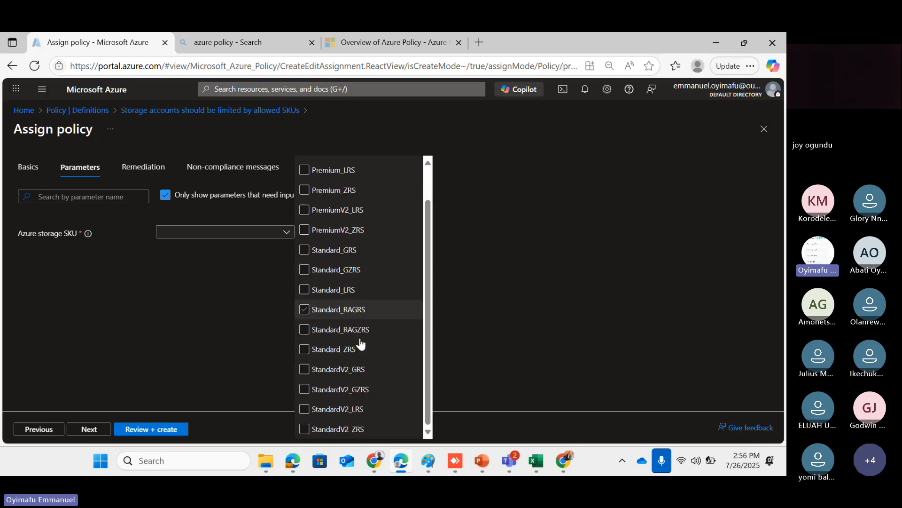
left_click(361, 346)
left_click(361, 346)
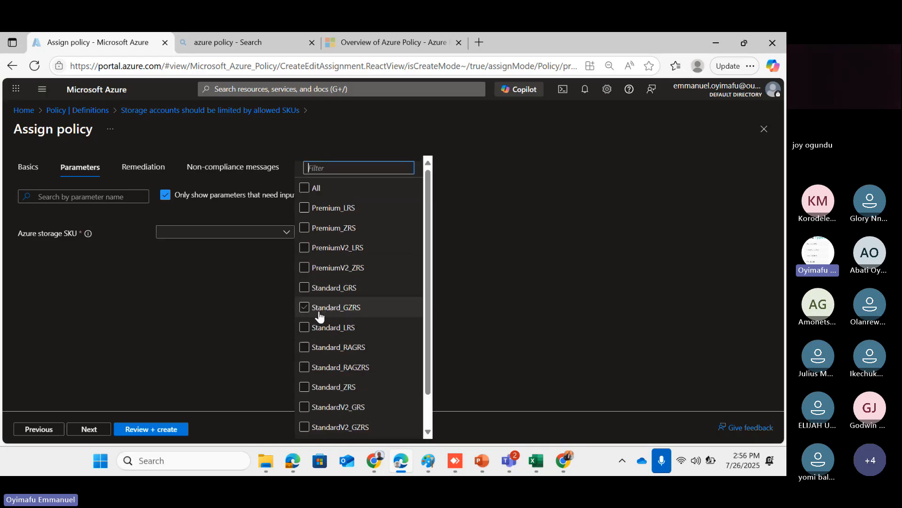
left_click(309, 296)
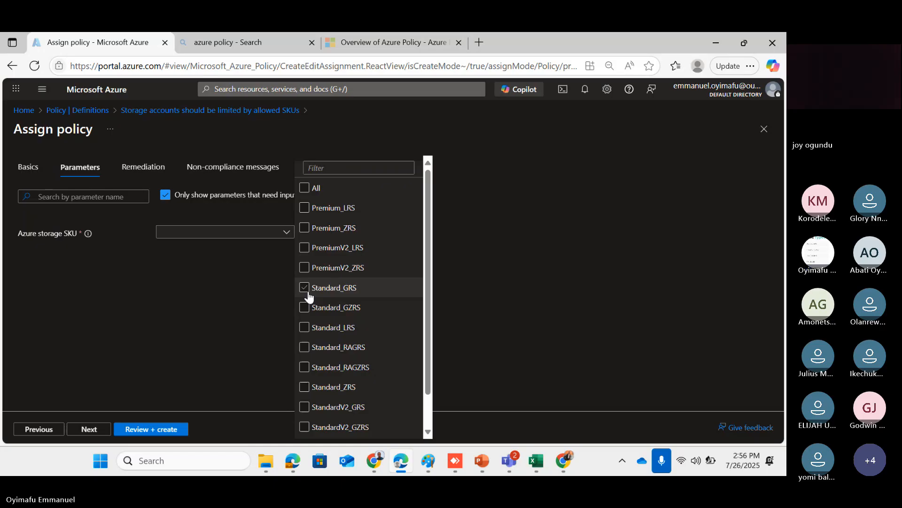
left_click(309, 295)
left_click(305, 306)
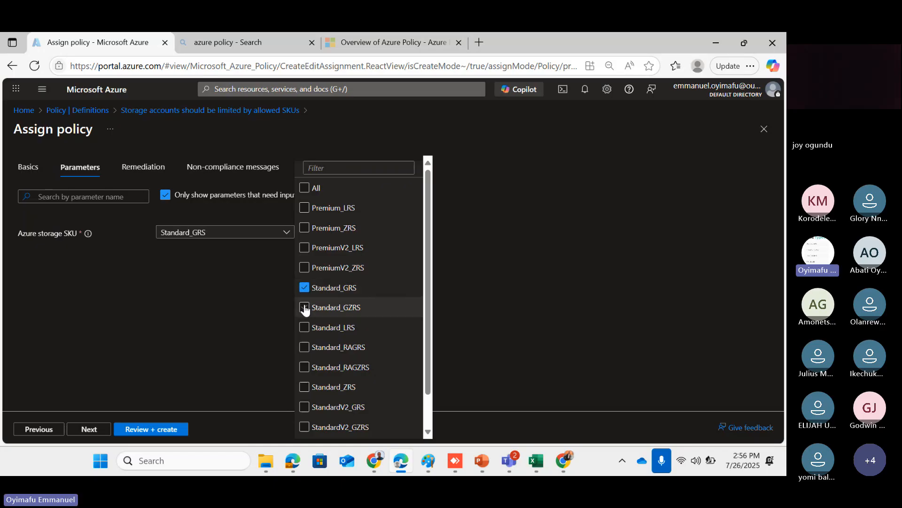
left_click(305, 329)
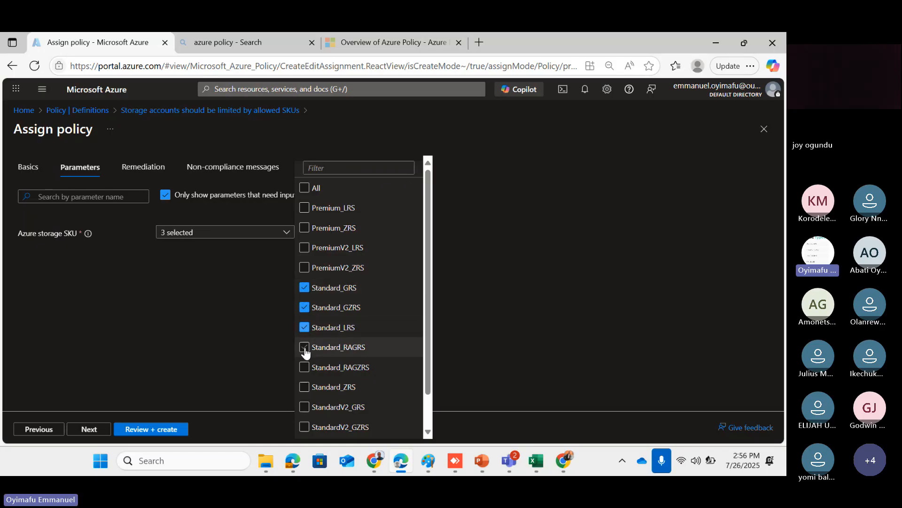
left_click(304, 346)
left_click(305, 369)
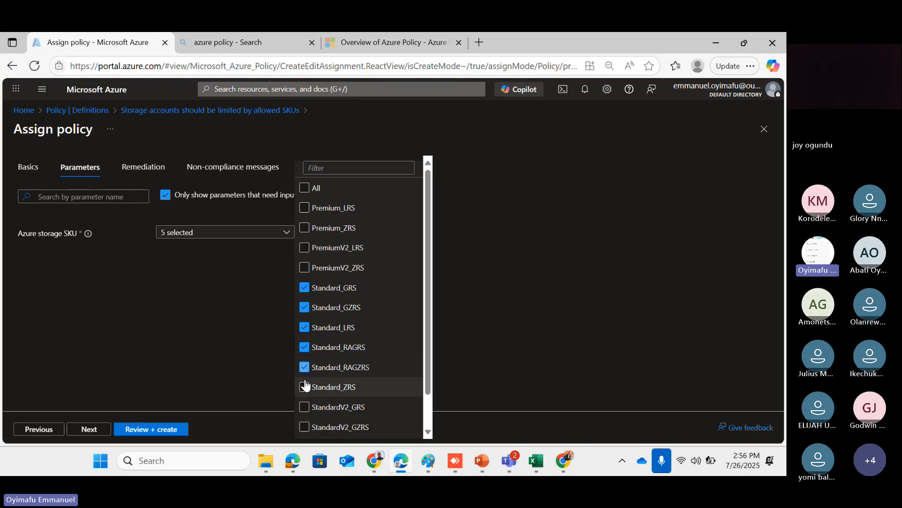
left_click(306, 390)
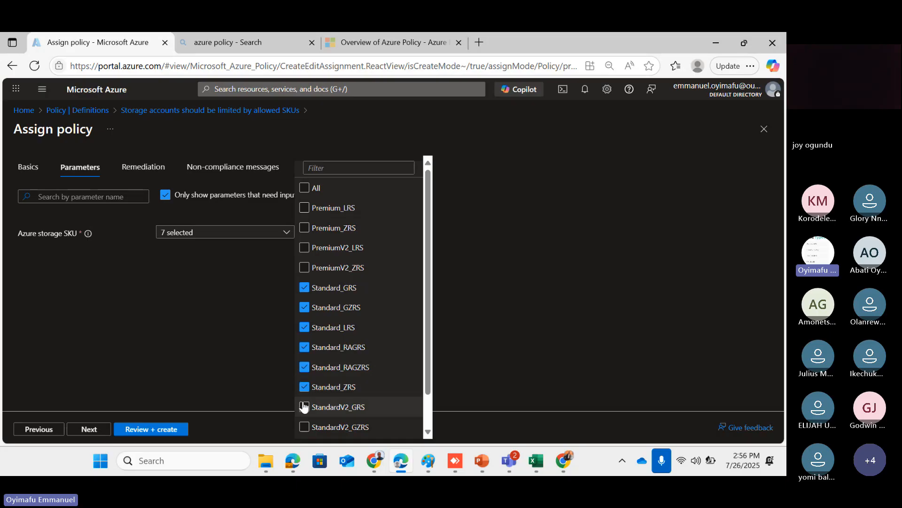
Add StandardV2_GZRS, StandardV2_LRS and StandardV2_ZRS, keeping 10 SKUs allowed, and continue to Remediation
left_click(305, 427)
scroll(305, 427, "down", 1)
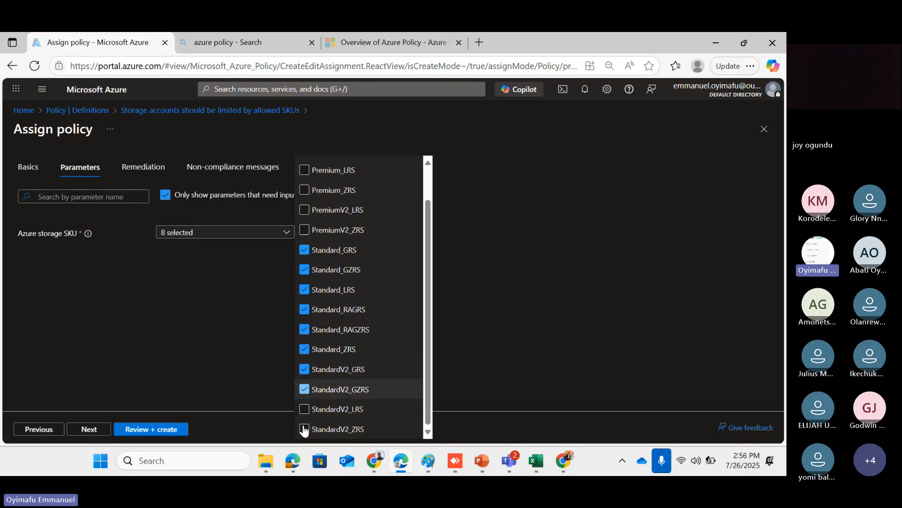
left_click(304, 411)
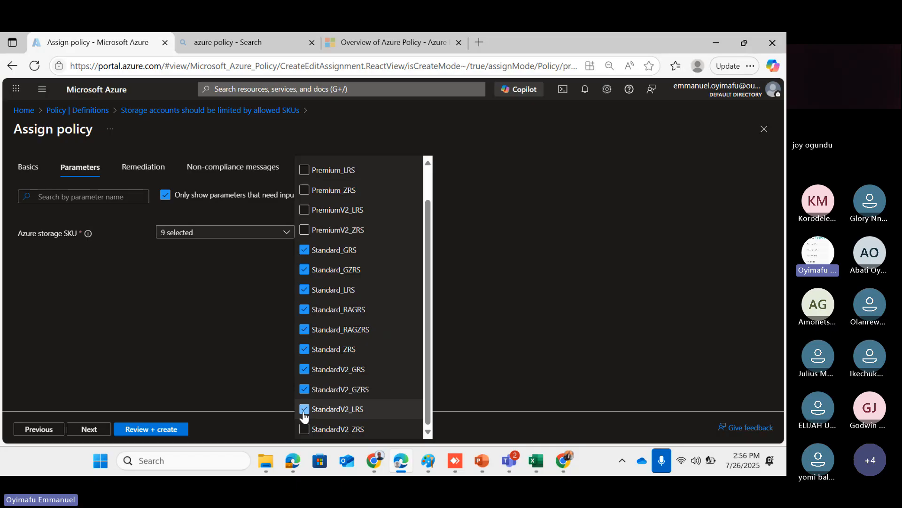
left_click(305, 429)
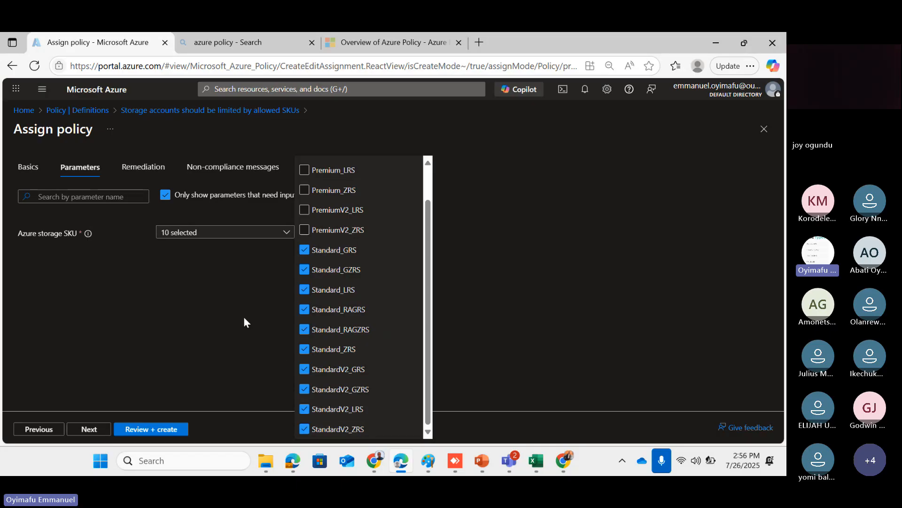
scroll(371, 318, "up", 1)
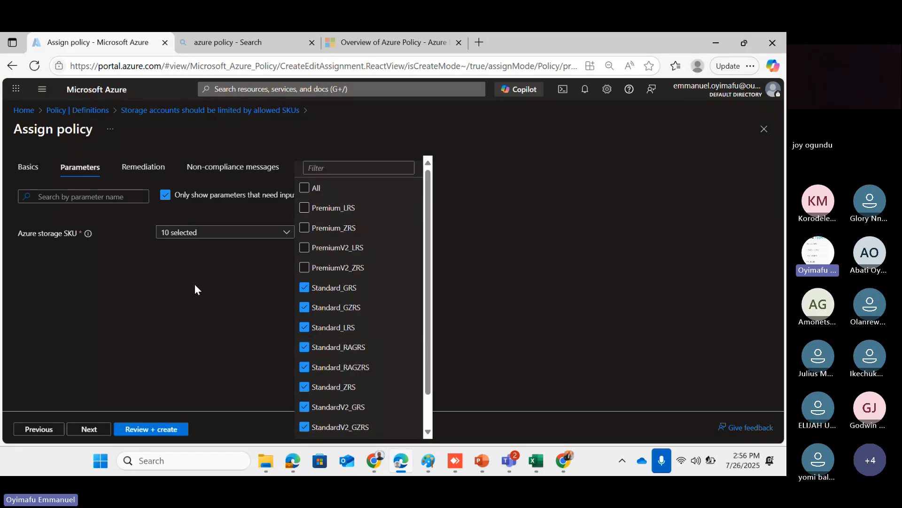
scroll(300, 318, "down", 1)
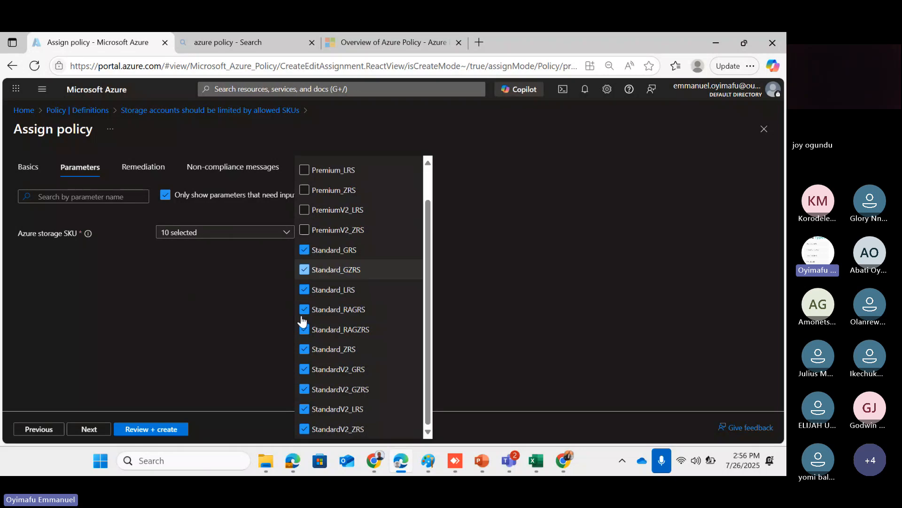
left_click(240, 312)
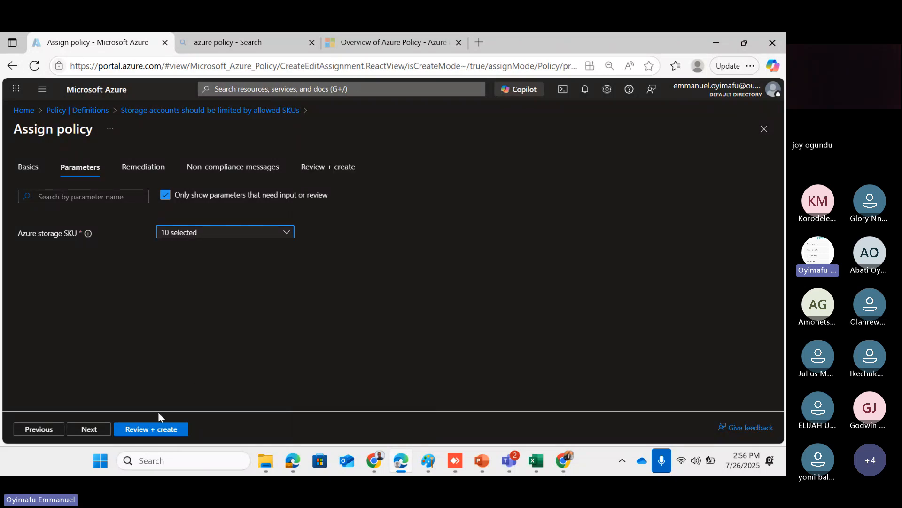
left_click(90, 429)
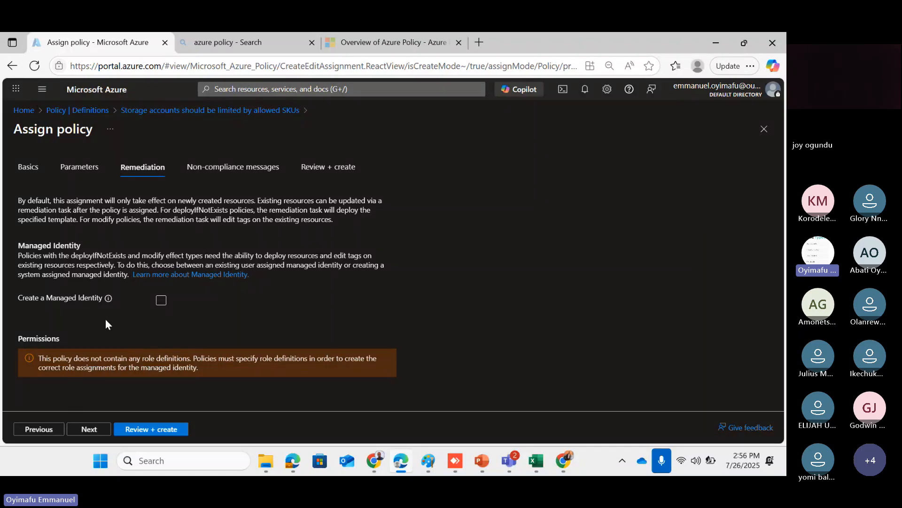
Set the non-compliance message 'Hi Dear, we don't allow premium SKU' and go to Review + create
left_click(86, 430)
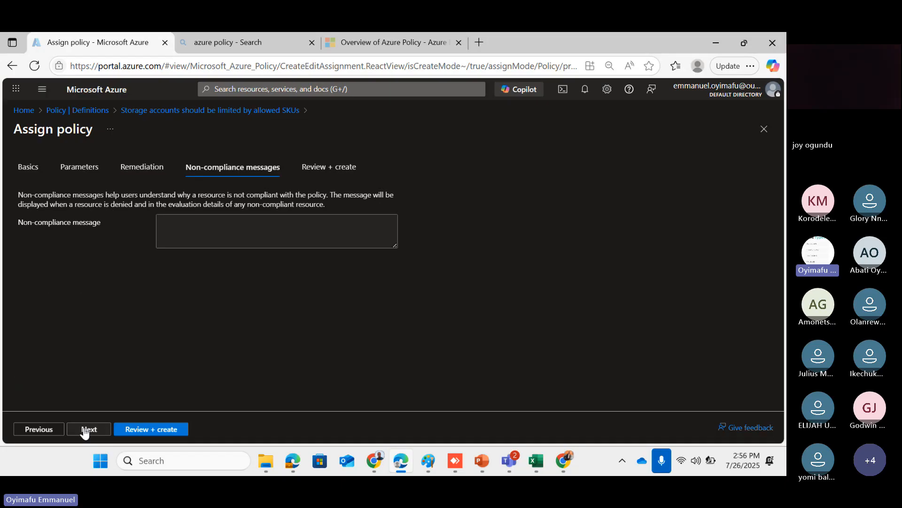
left_click(171, 229)
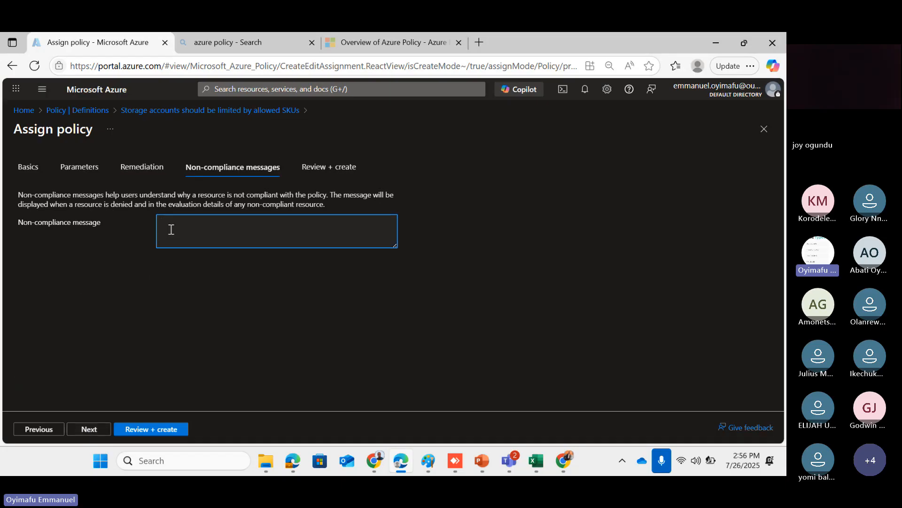
type("Hi")
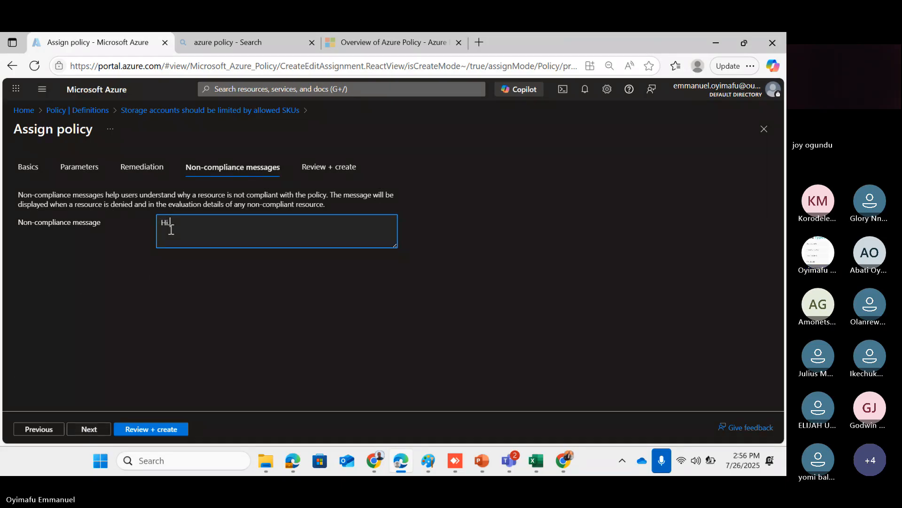
type(" Dear, we dont allow premium SKU")
right_click(211, 222)
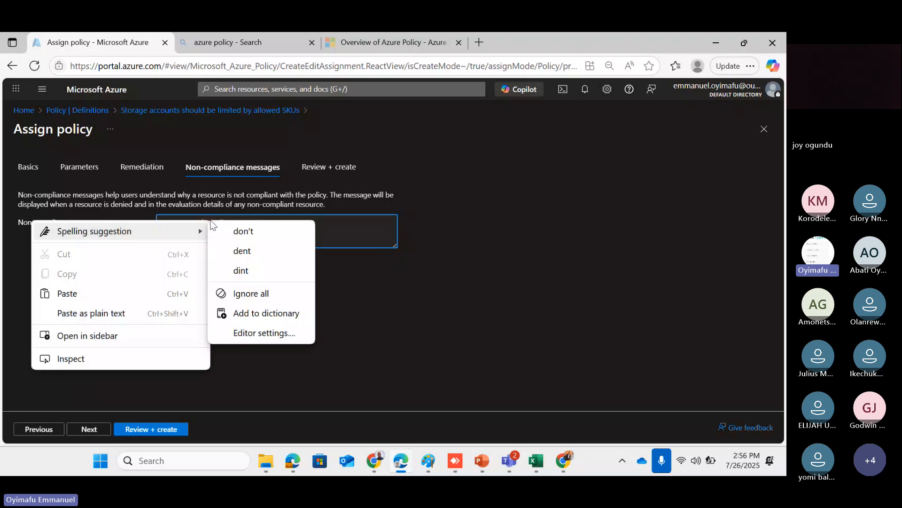
left_click(242, 231)
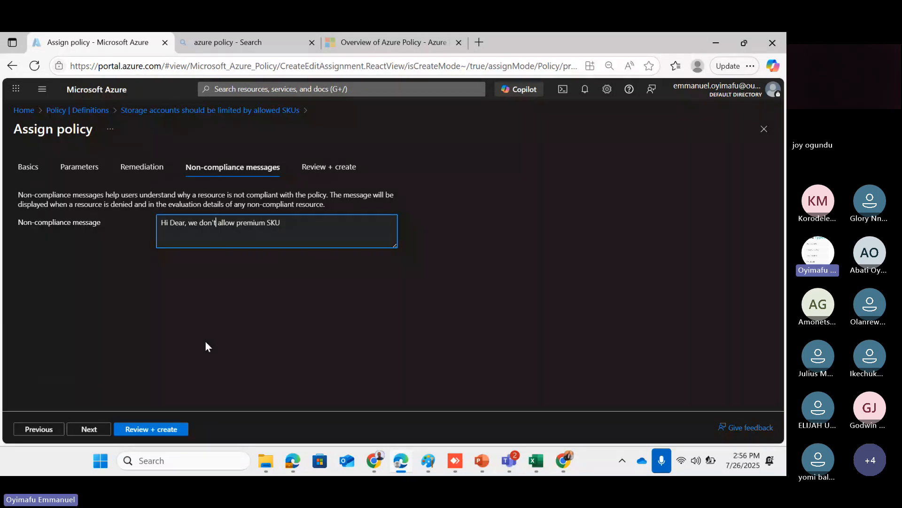
left_click(100, 437)
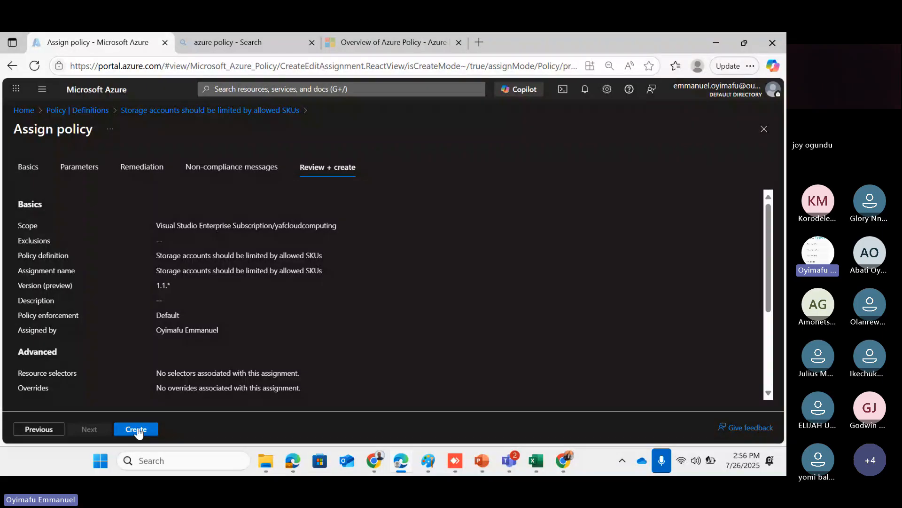
Create the assignment, dismiss its success notification, and open the Policy Compliance dashboard
left_click(136, 429)
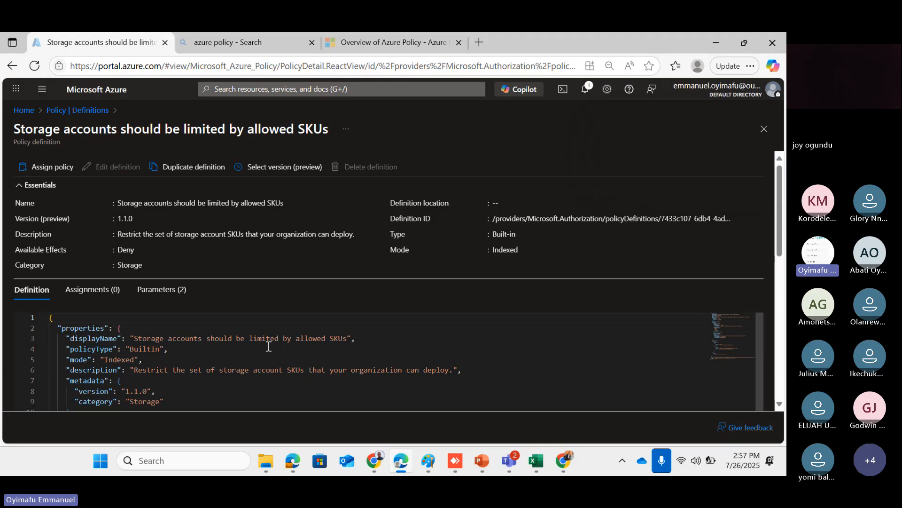
left_click(592, 88)
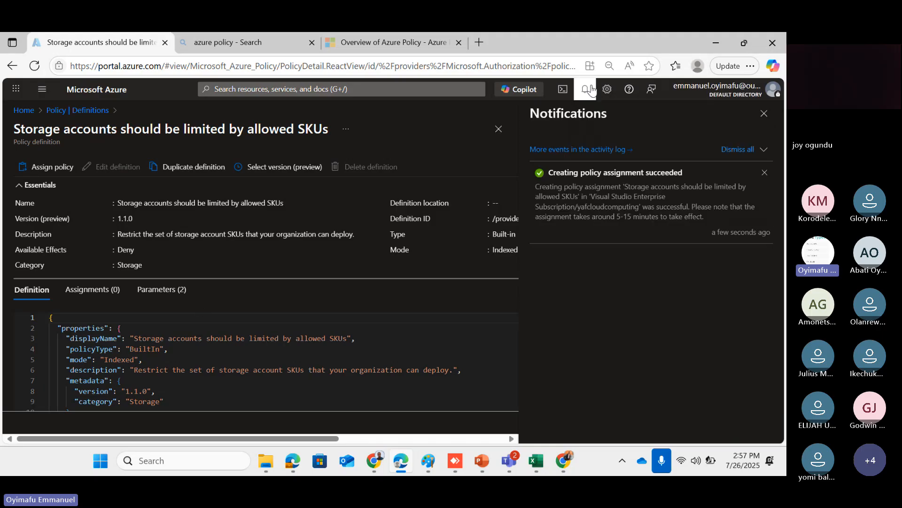
left_click(767, 173)
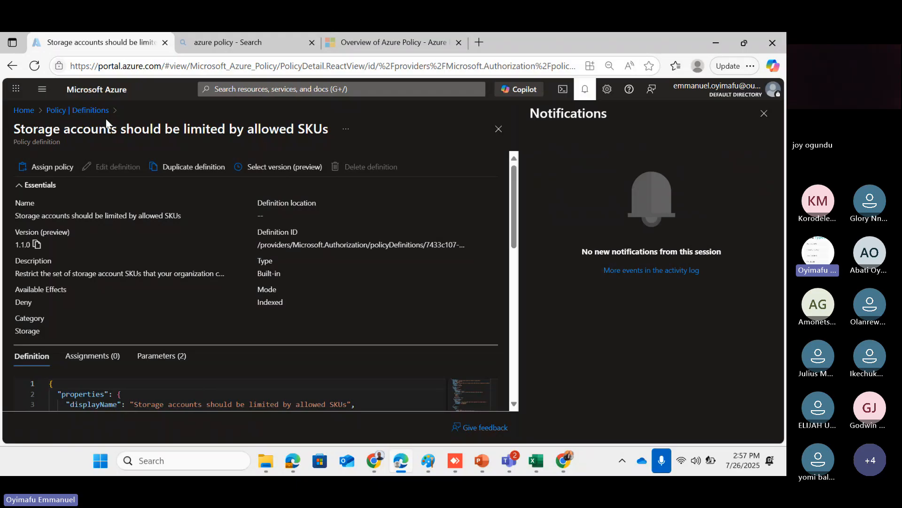
left_click(55, 113)
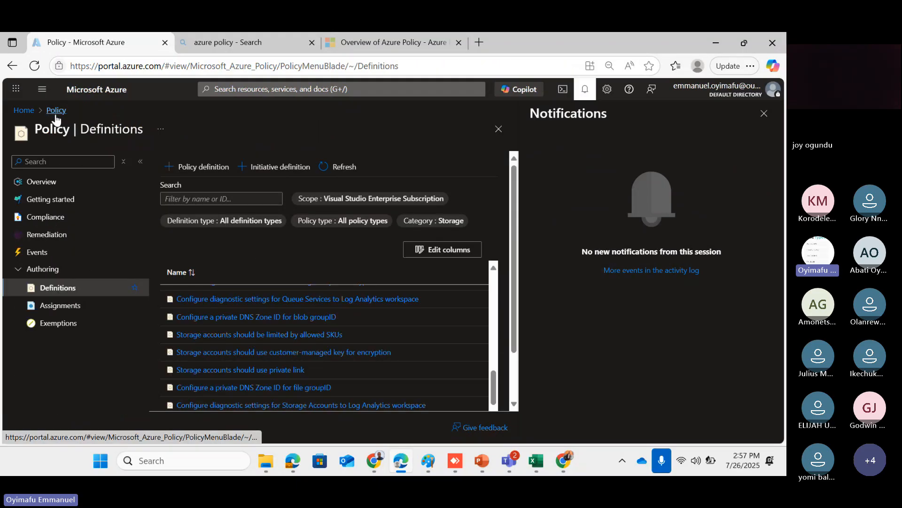
left_click(63, 222)
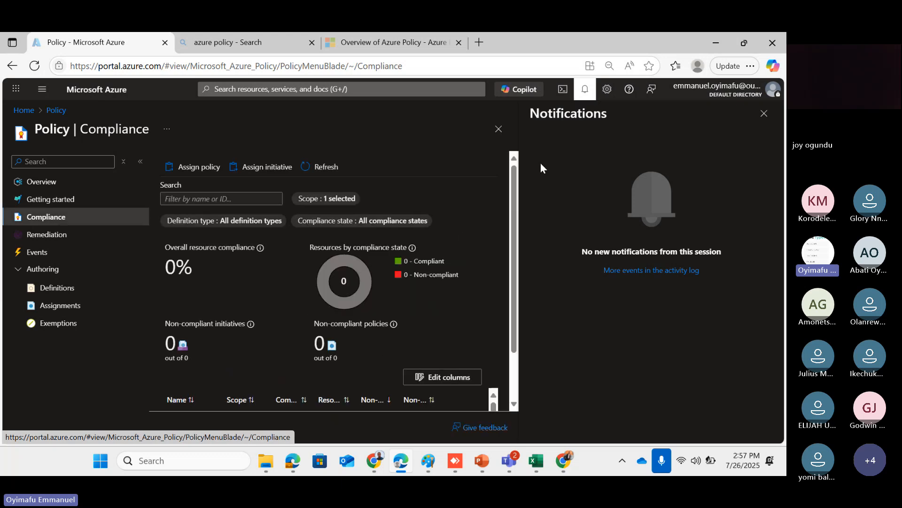
Widen the Name and non-compliant resources columns, sort by non-compliance, and reload the Compliance page
left_click(765, 114)
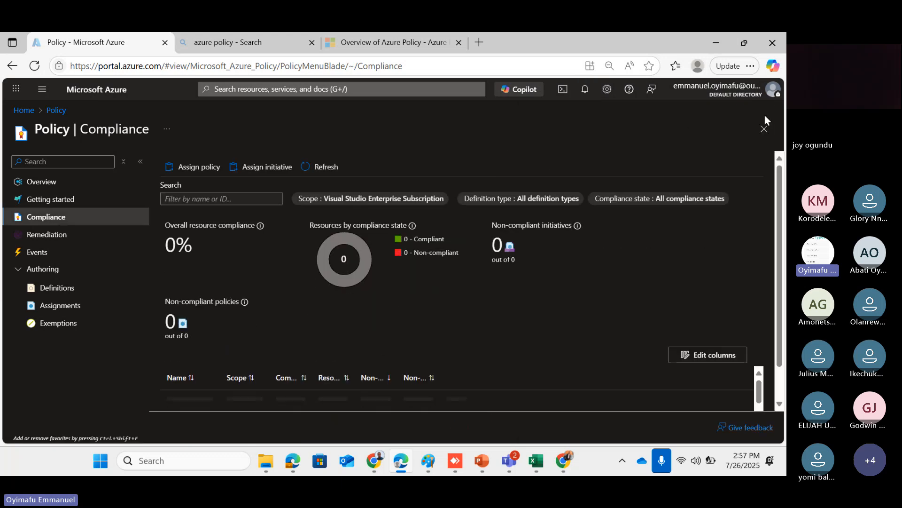
scroll(456, 265, "down", 1)
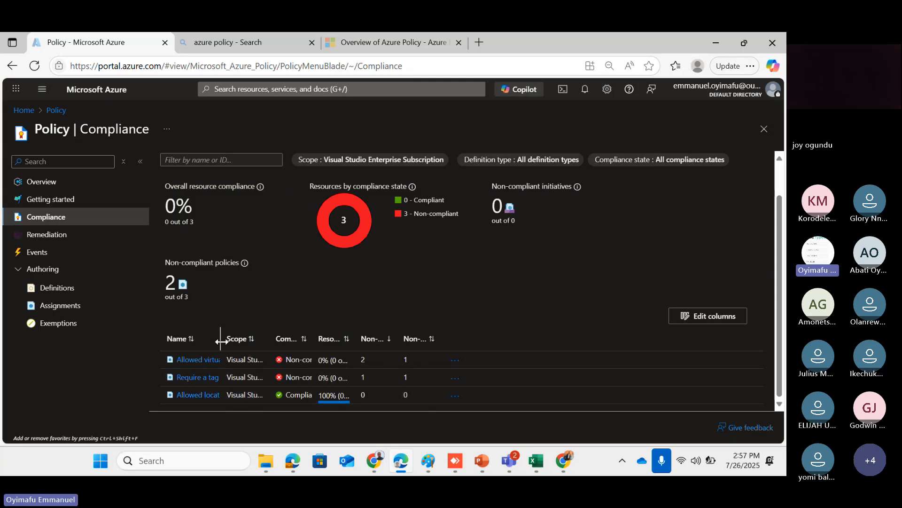
left_click_drag(221, 342, 369, 330)
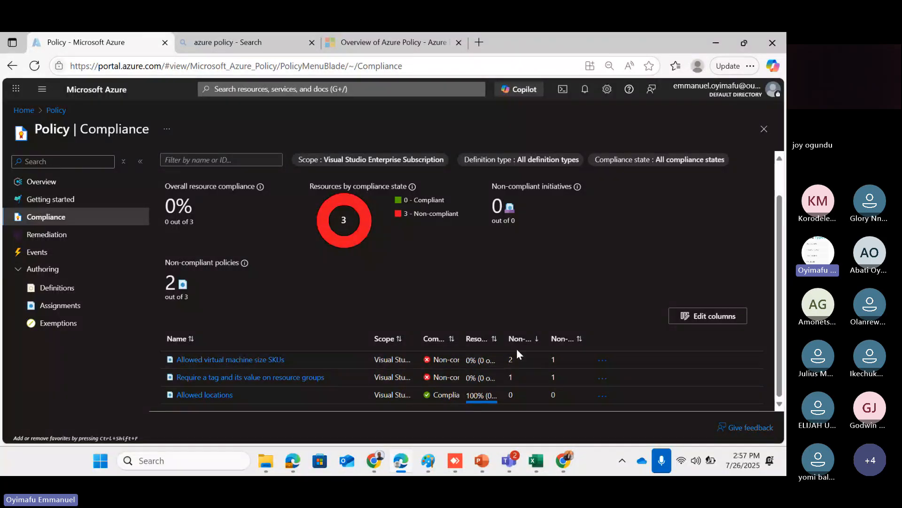
left_click(538, 335)
left_click_drag(544, 334, 598, 332)
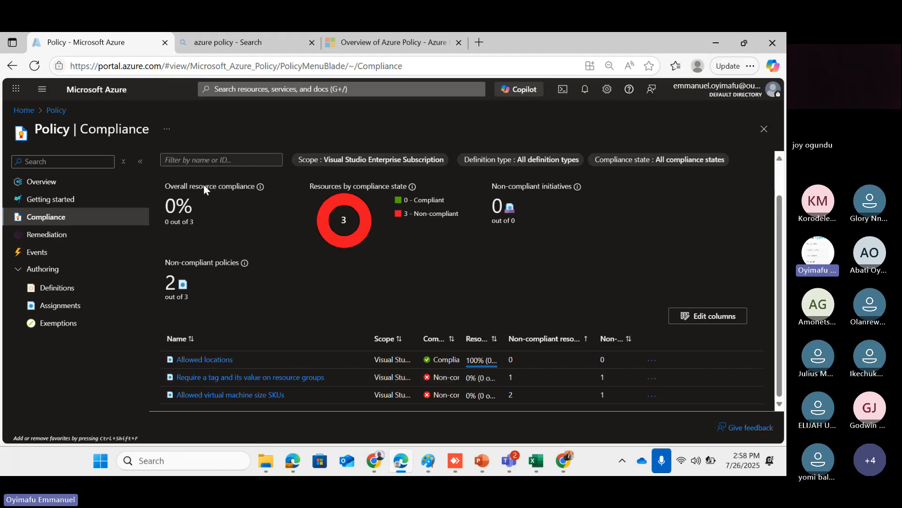
left_click(35, 66)
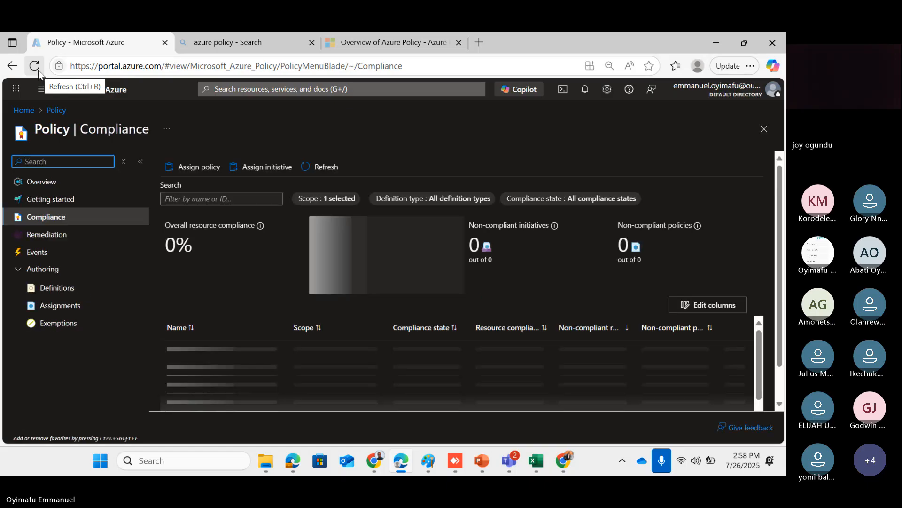
Widen the Name column and confirm the storage-SKU assignment shows Not started among four policies
scroll(309, 319, "down", 2)
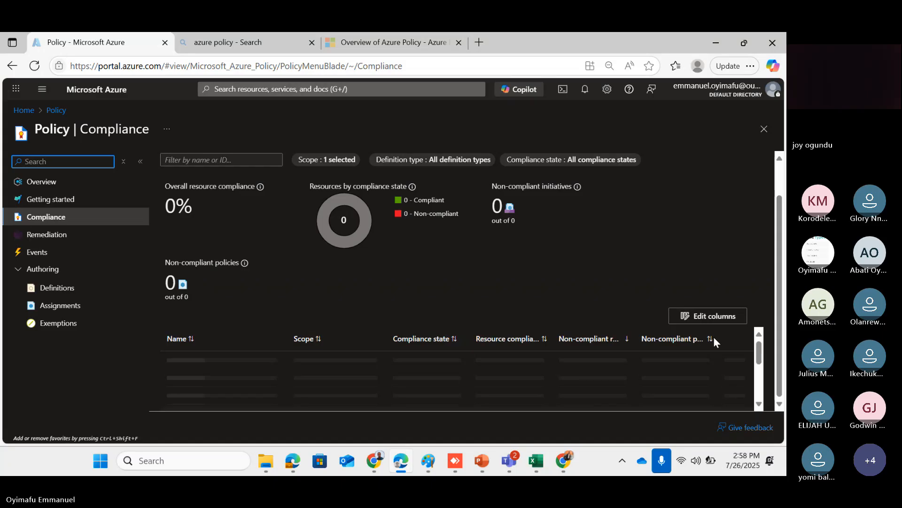
left_click(758, 404)
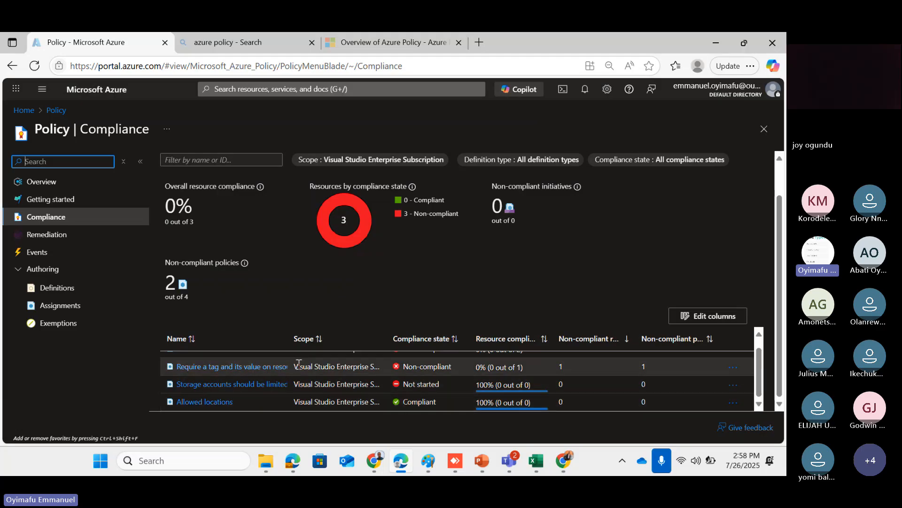
left_click_drag(288, 342, 382, 339)
scroll(297, 372, "up", 1)
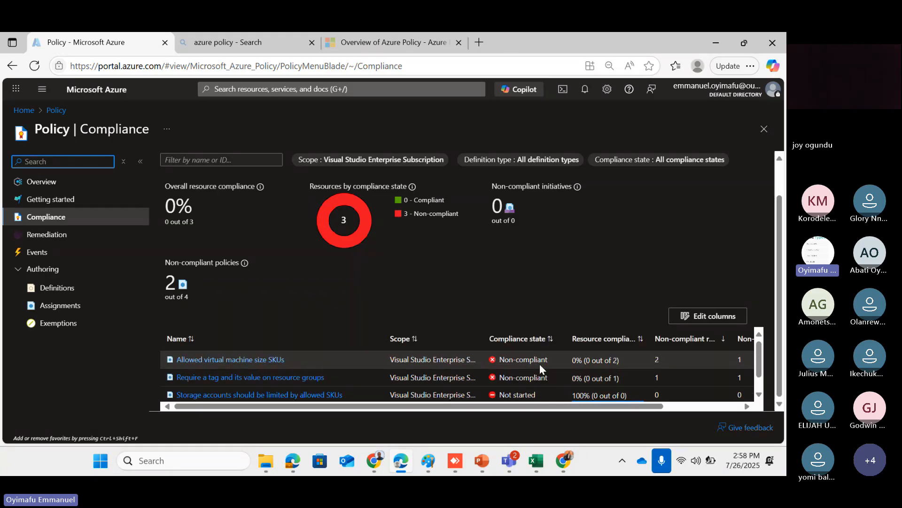
scroll(345, 373, "down", 2)
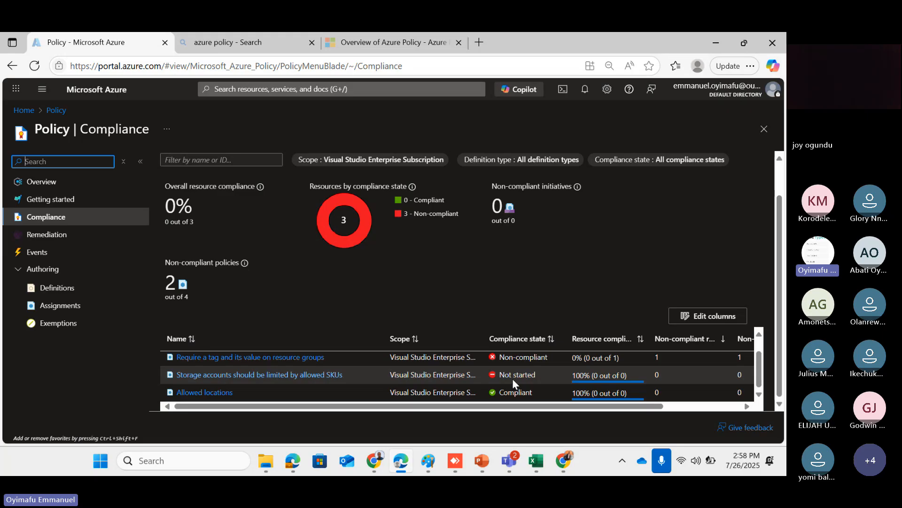
scroll(513, 379, "up", 1)
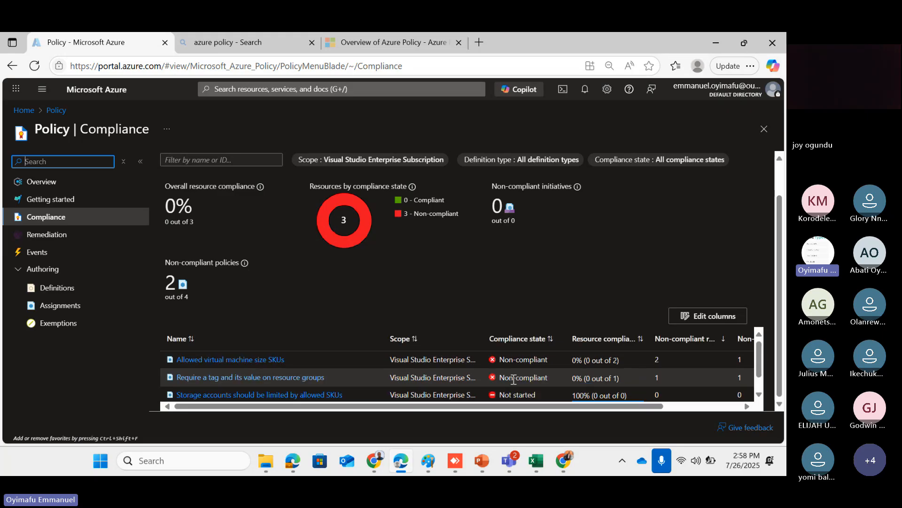
Open 'Allowed virtual machine size SKUs' compliance details and review its two non-compliant VMs
left_click(263, 362)
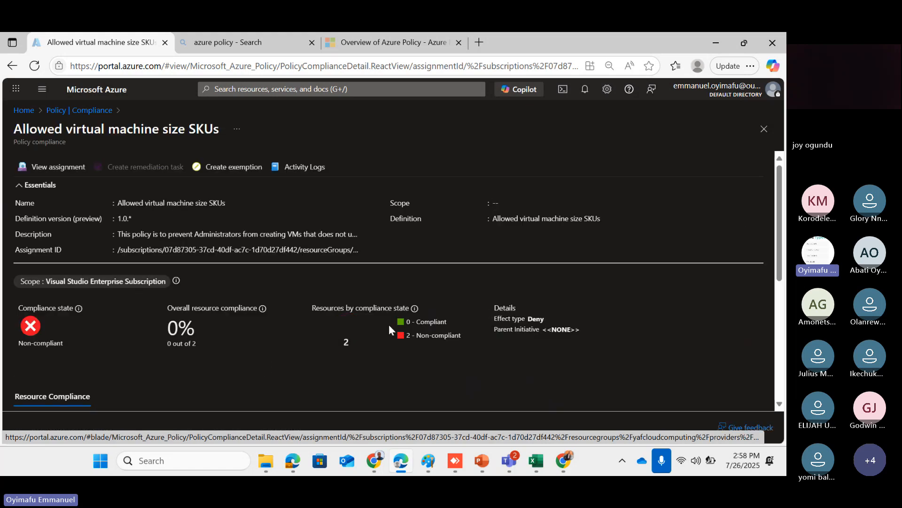
scroll(391, 325, "down", 2)
scroll(392, 327, "down", 2)
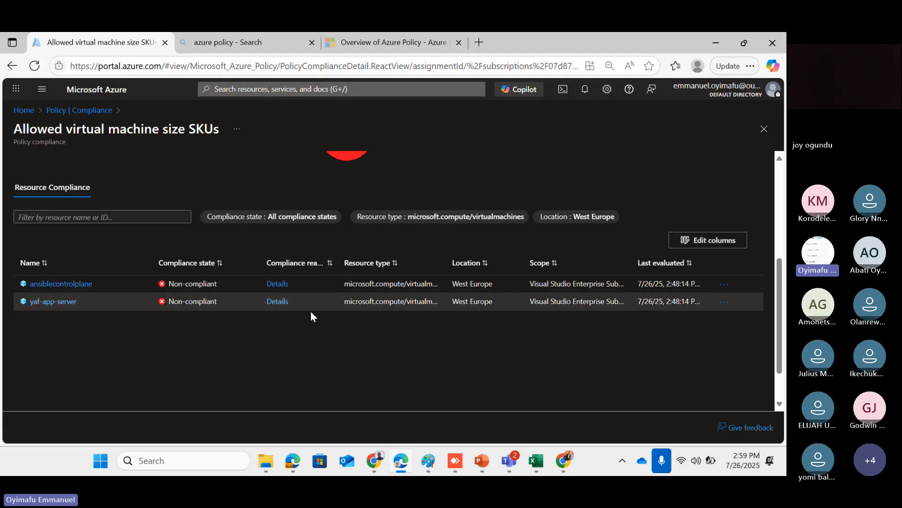
scroll(207, 314, "up", 1)
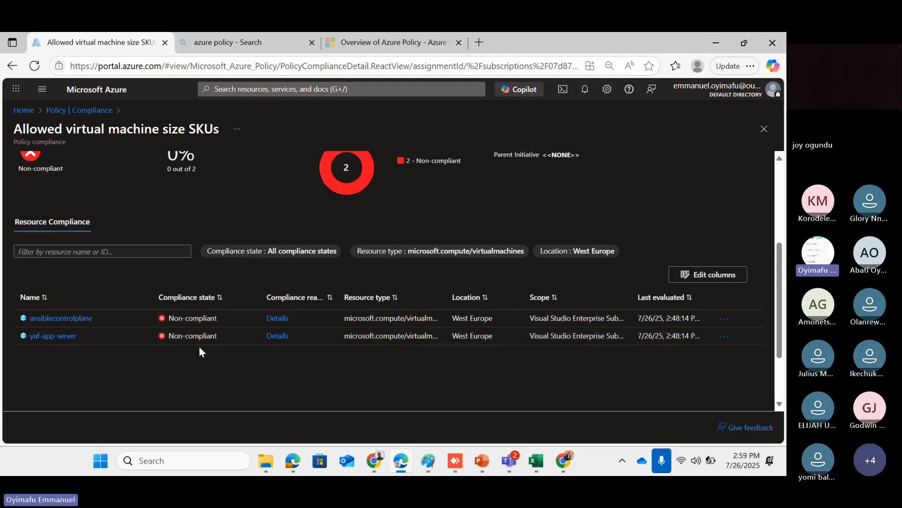
scroll(198, 346, "down", 2)
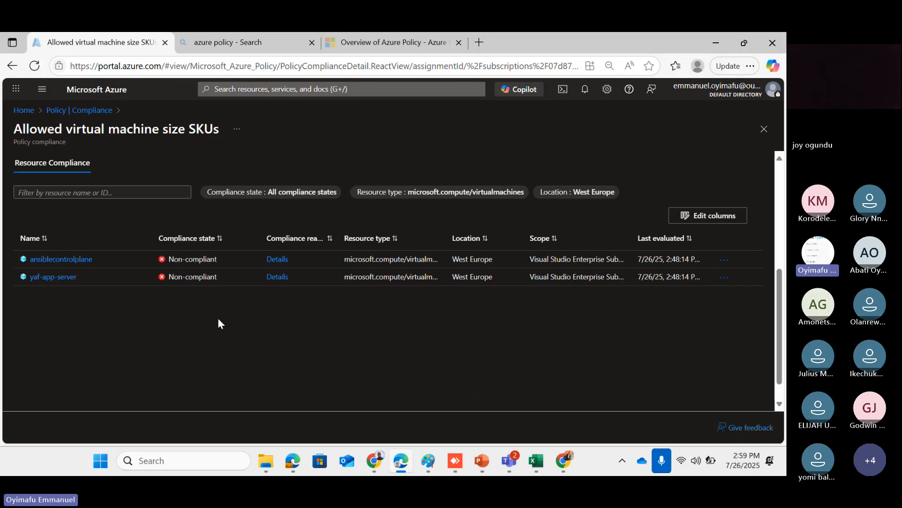
scroll(203, 282, "up", 2)
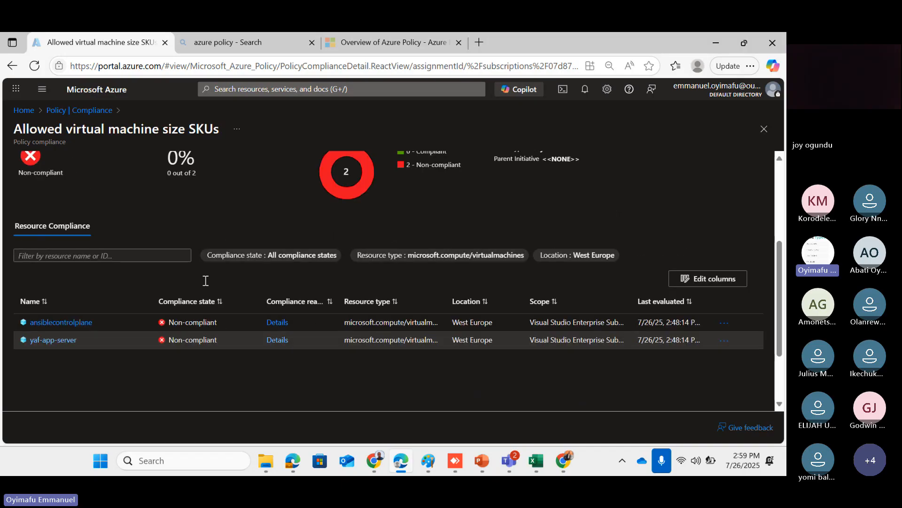
scroll(205, 281, "up", 2)
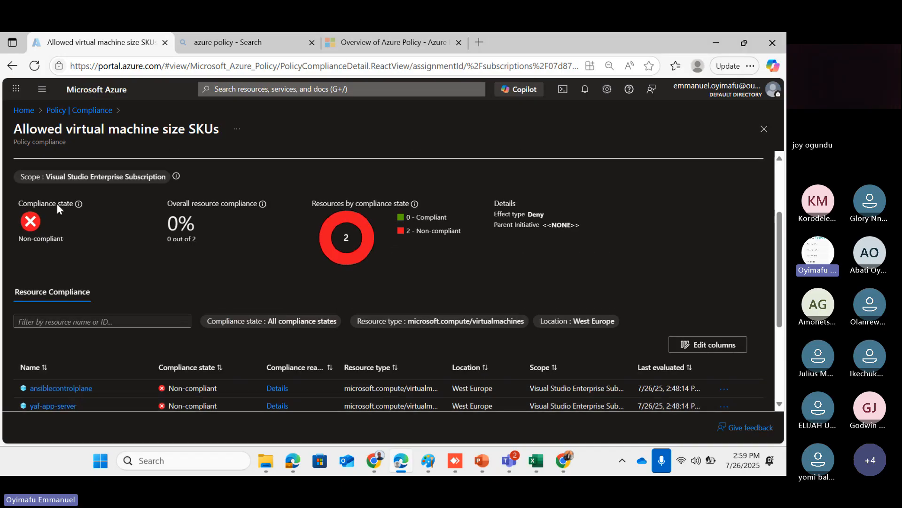
scroll(71, 207, "up", 2)
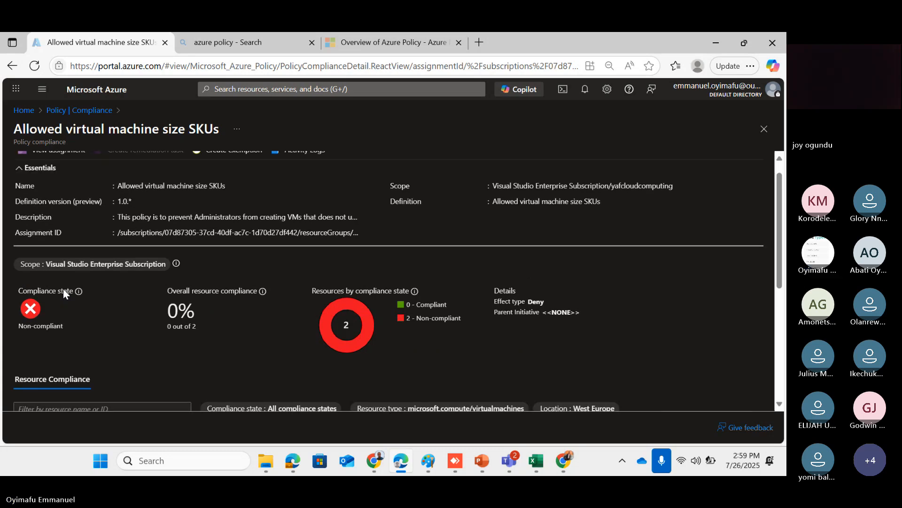
scroll(63, 289, "up", 1)
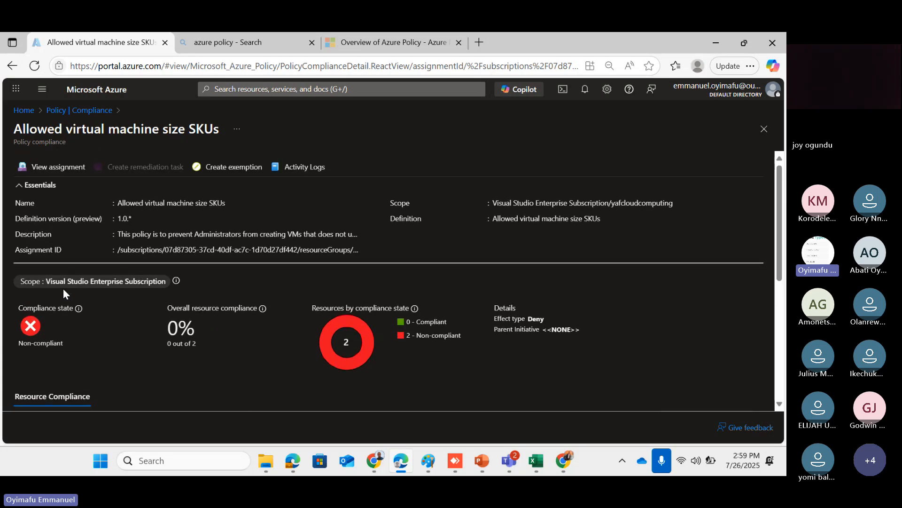
left_click(63, 176)
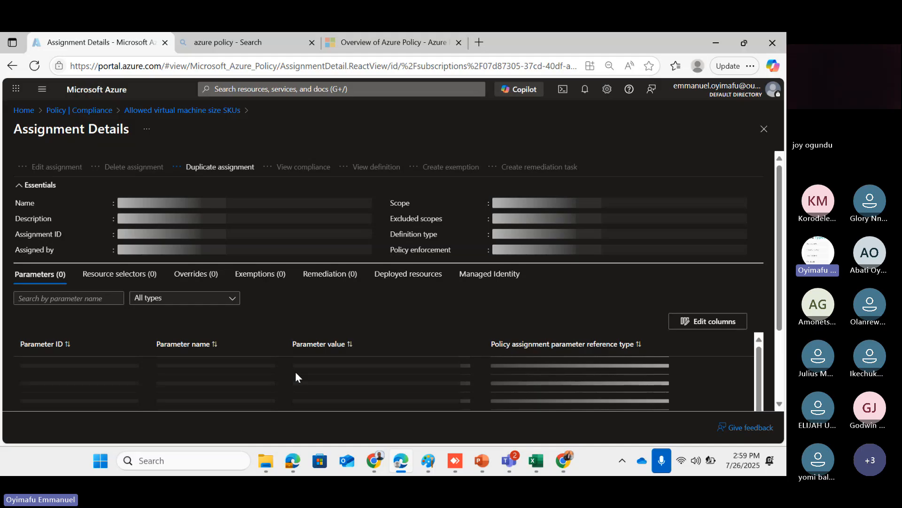
scroll(256, 239, "down", 1)
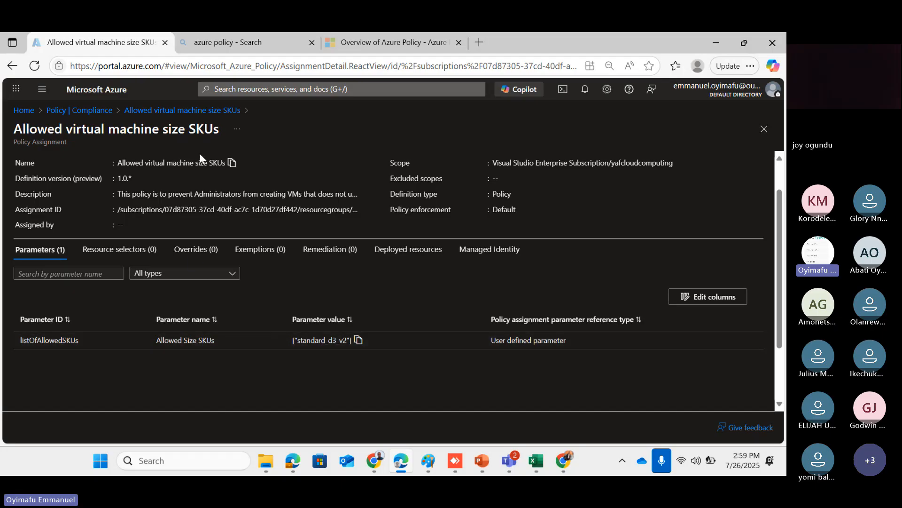
left_click(157, 111)
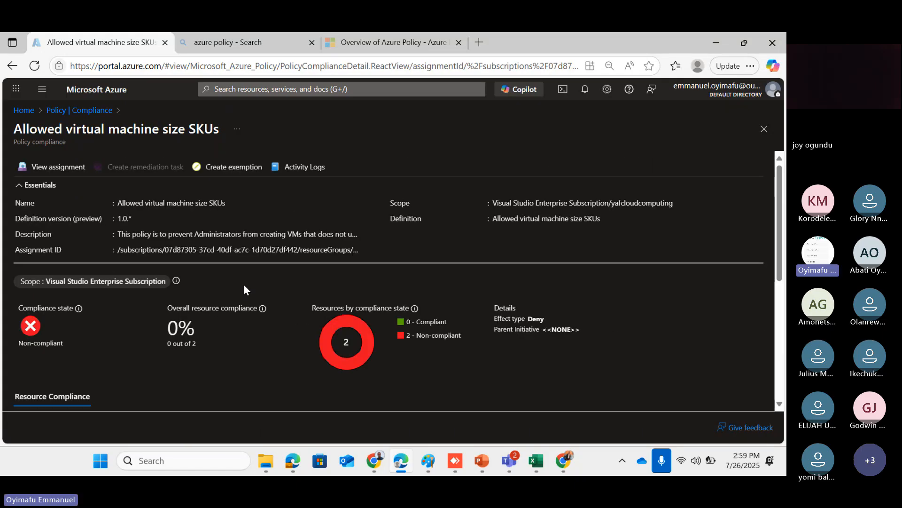
scroll(244, 284, "down", 5)
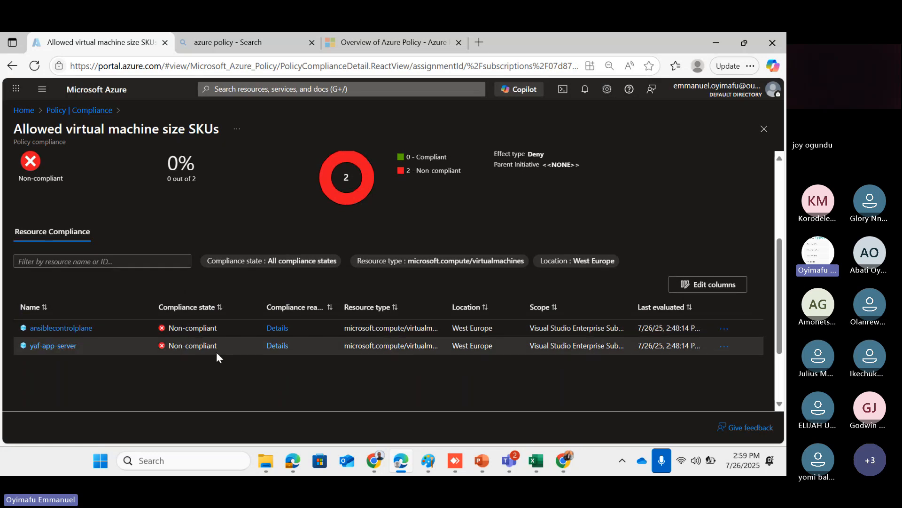
scroll(221, 375, "down", 1)
scroll(221, 375, "up", 1)
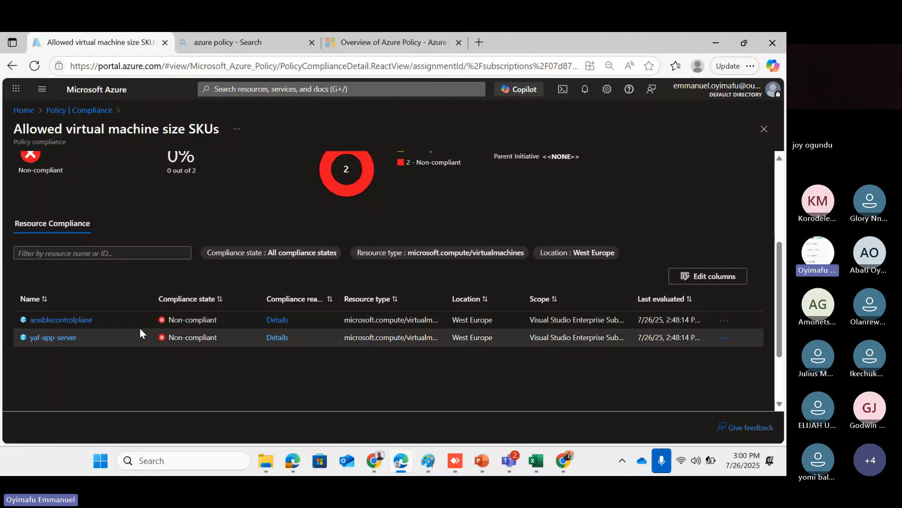
left_click(725, 326)
left_click(503, 383)
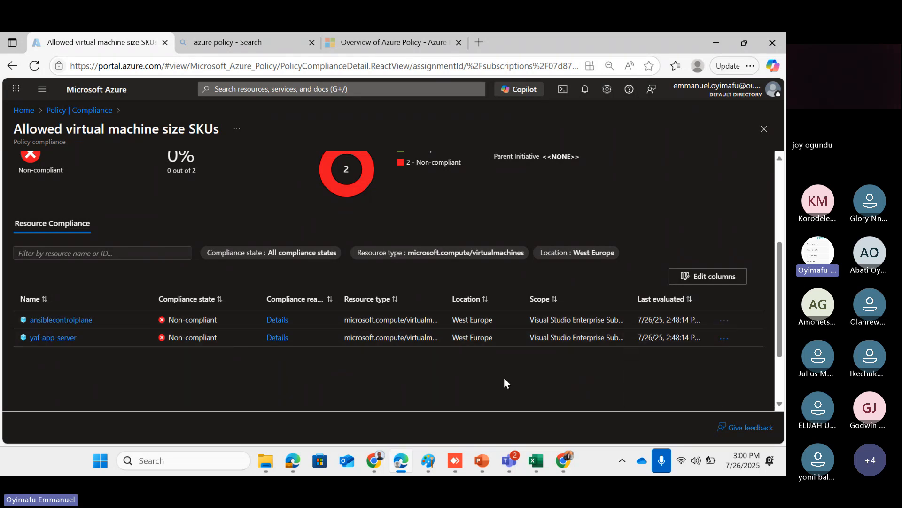
scroll(162, 248, "up", 4)
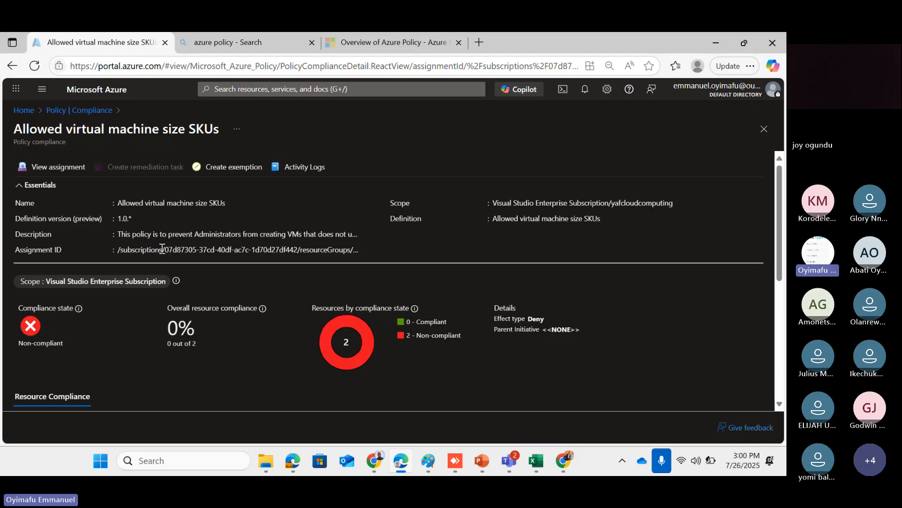
Return to the Policy Compliance dashboard and refresh it to update compliance results
left_click(80, 112)
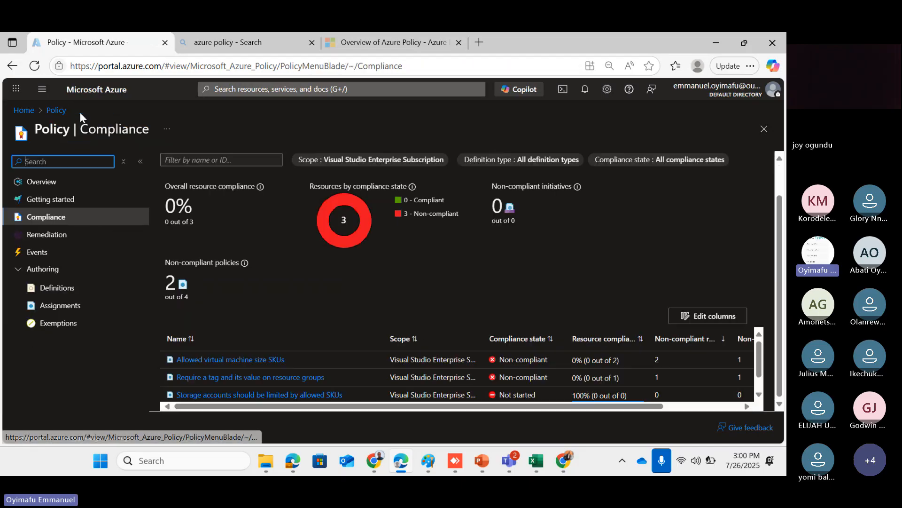
scroll(515, 383, "down", 1)
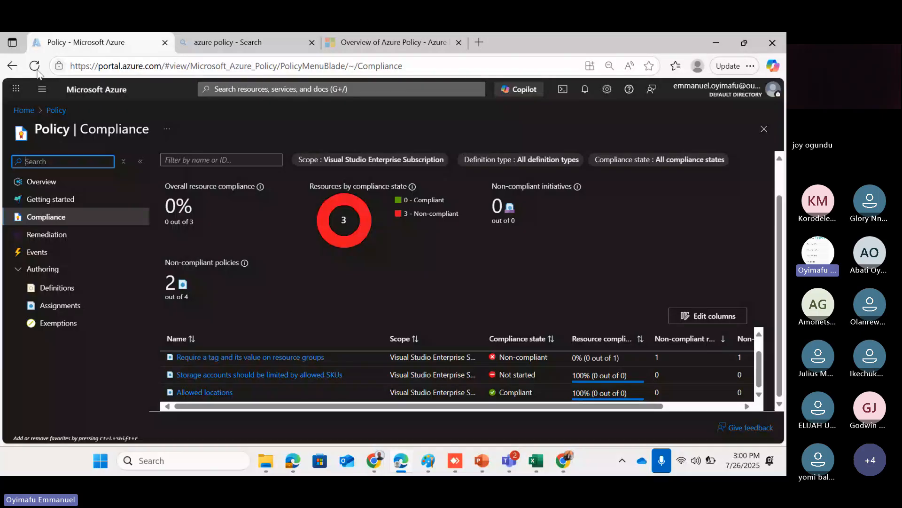
left_click(35, 66)
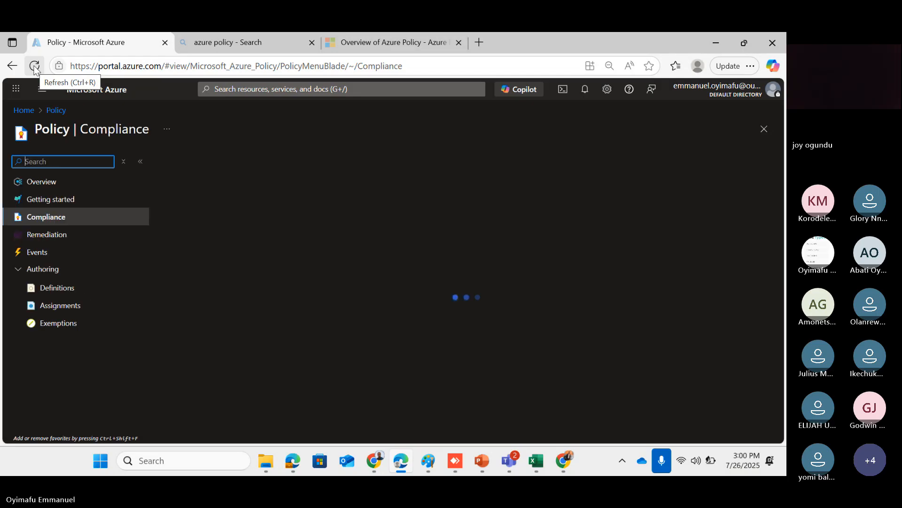
Scroll the policy table to confirm the allowed-SKUs storage policy shows 'Not started' among four policies
scroll(503, 292, "down", 1)
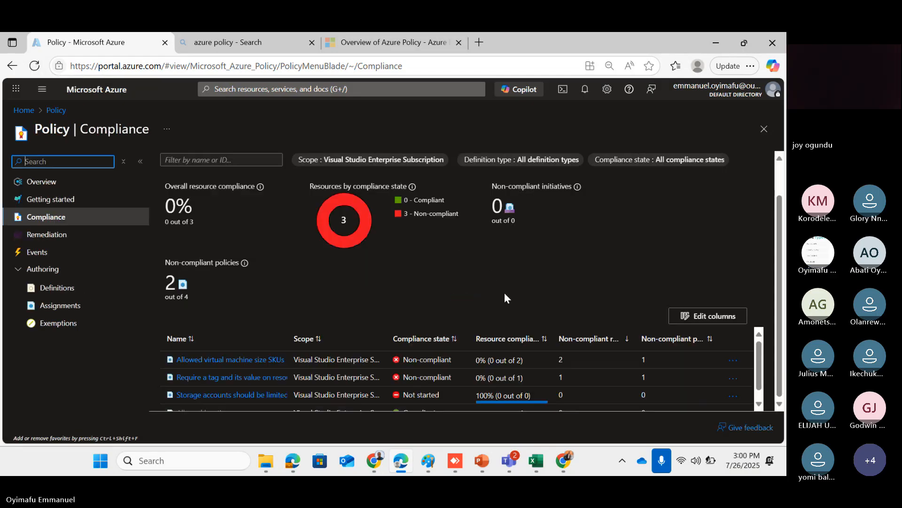
scroll(497, 385, "down", 1)
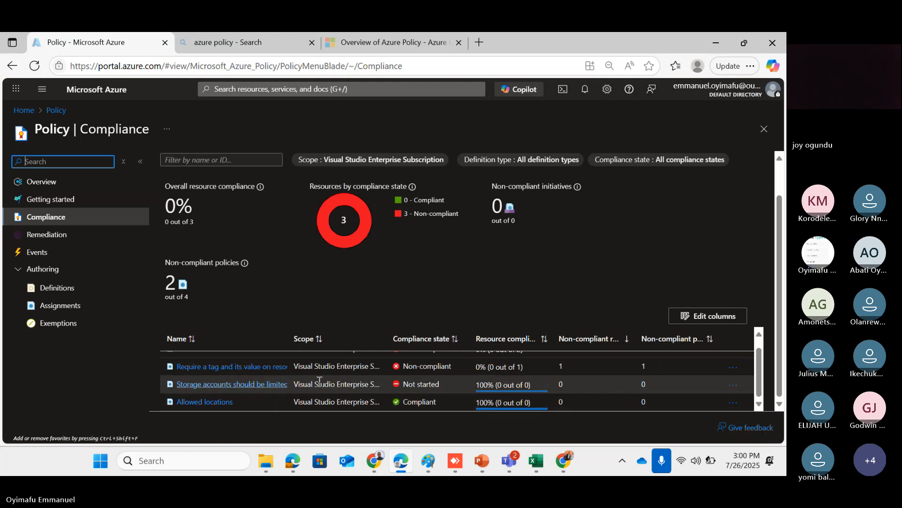
scroll(343, 385, "up", 1)
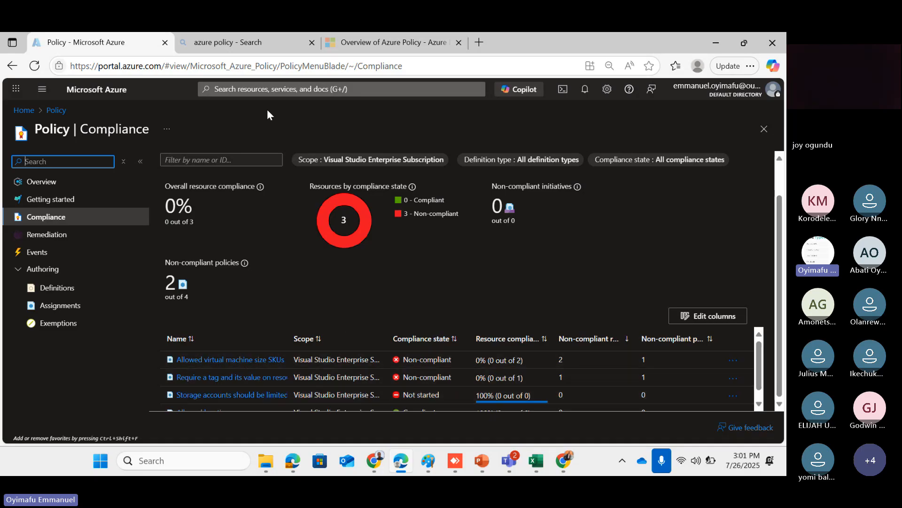
mouse_move(247, 47)
scroll(416, 283, "up", 1)
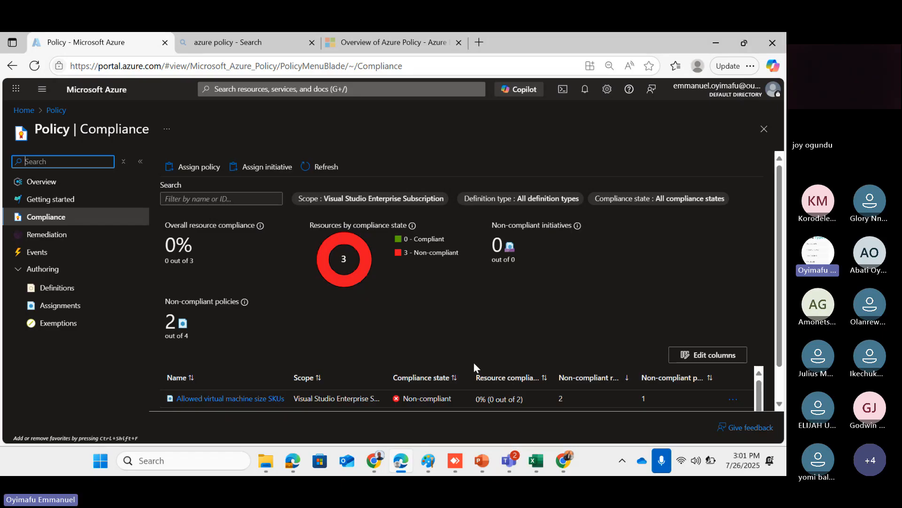
scroll(474, 363, "down", 5)
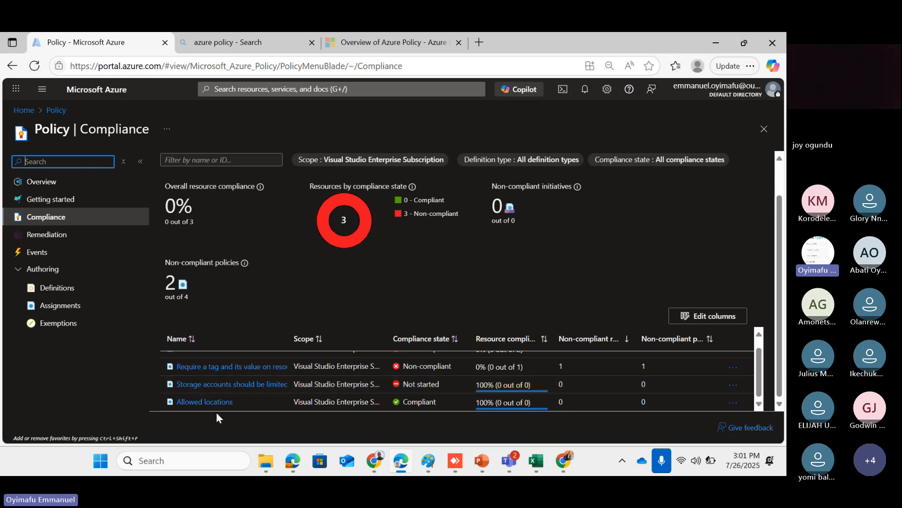